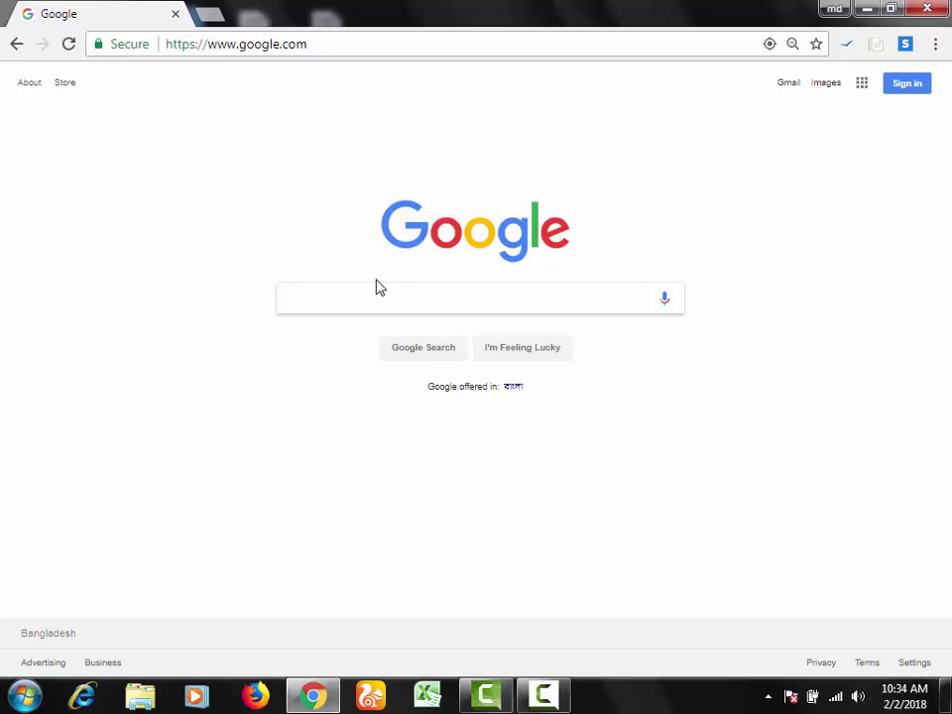
Step: Search Google for 'hoxx vpn', view the Hoxx VPN Proxy Web Store page, and return to the results
{"action": "type", "text": "HI"}
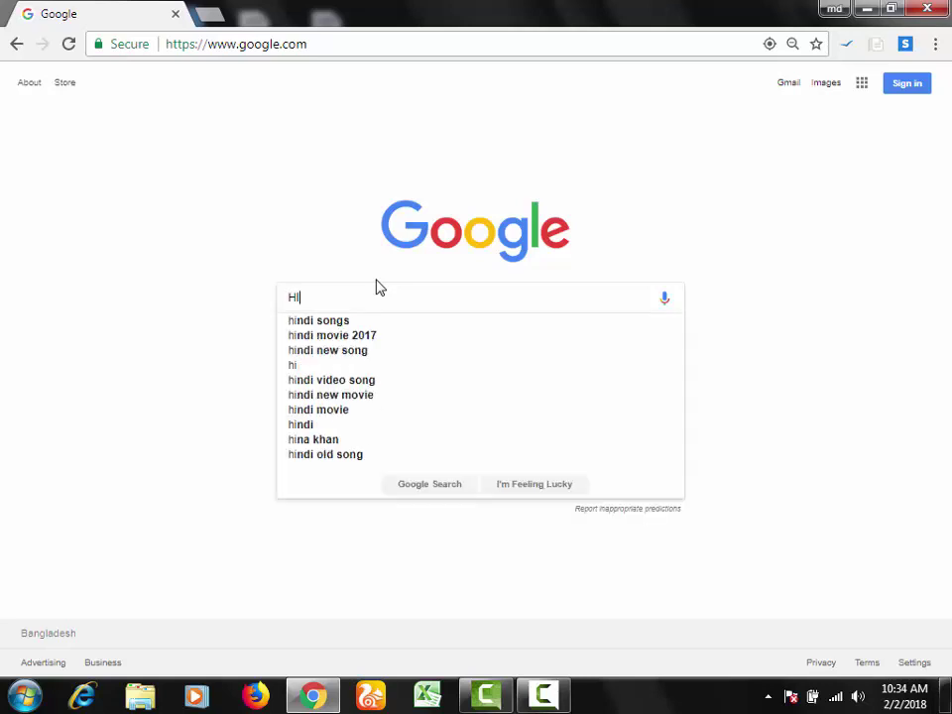
{"action": "key", "text": "BackSpace"}
{"action": "type", "text": "OXX"}
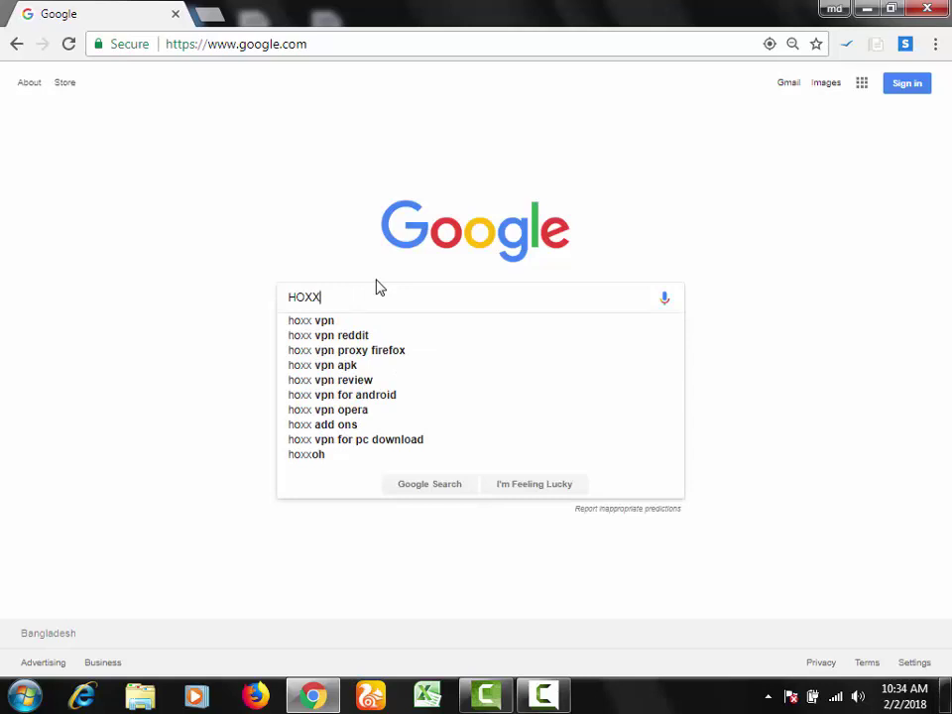
{"action": "key", "text": "Down"}
{"action": "key", "text": "Return"}
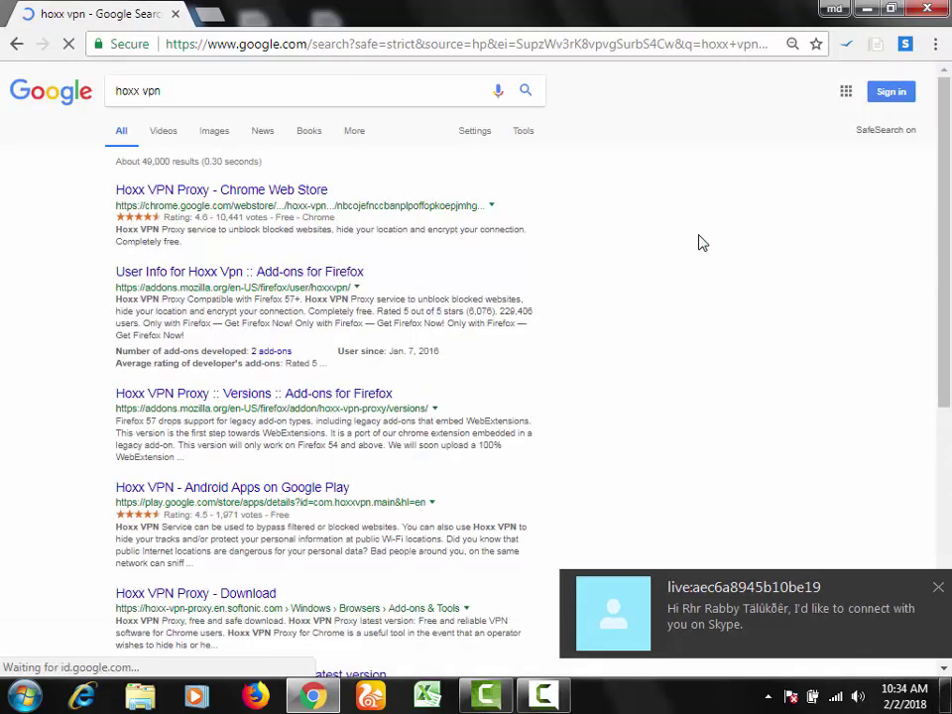
{"action": "left_click", "coordinate": [171, 193]}
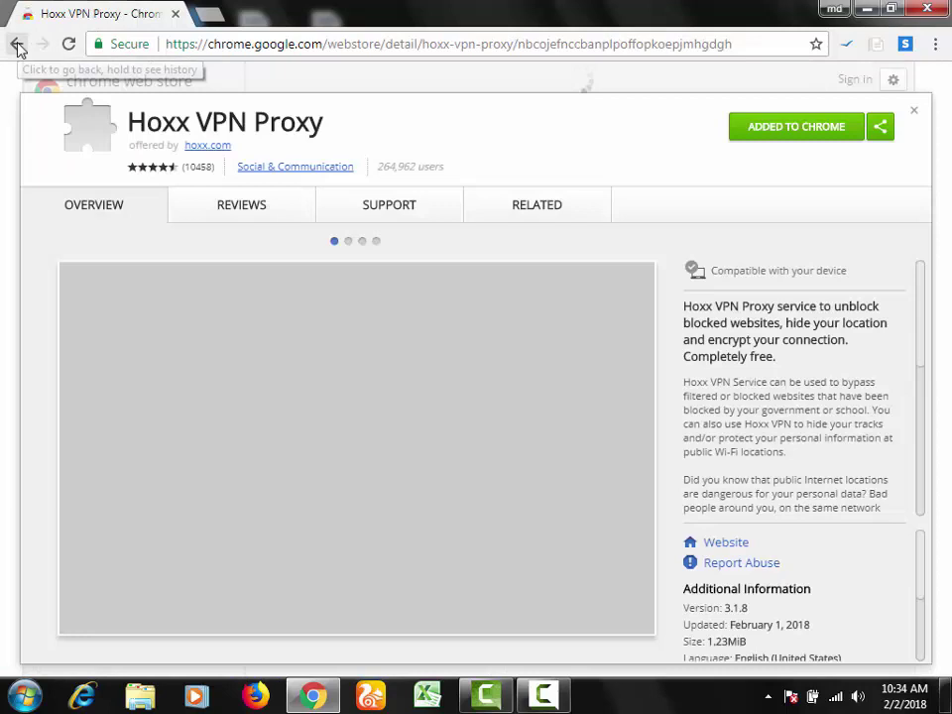
{"action": "left_click", "coordinate": [17, 44]}
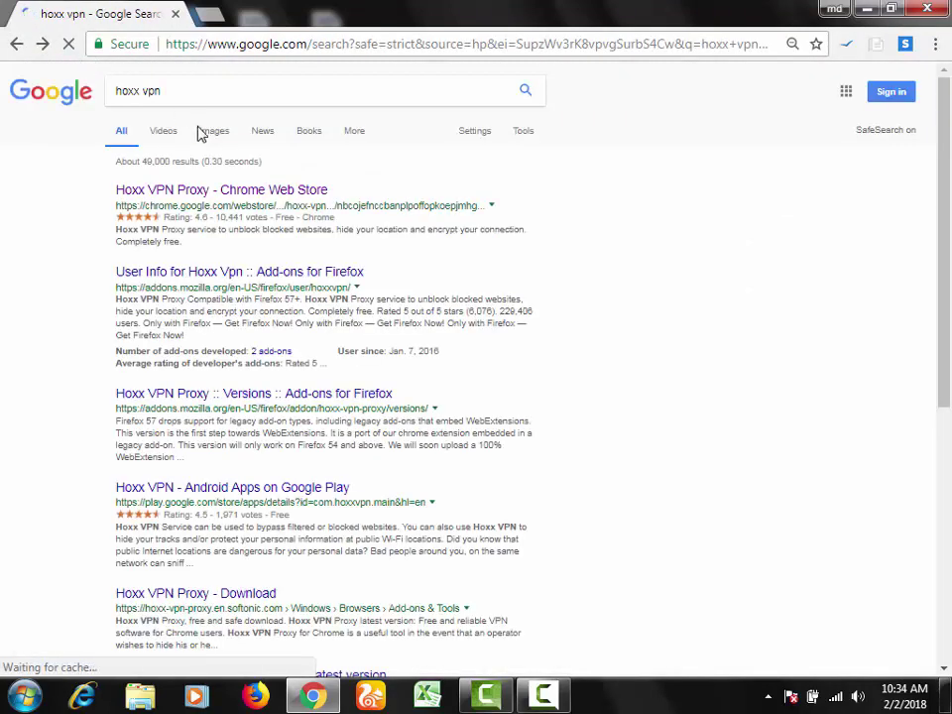
Step: Replace the query with 'WENSHARE VPN' and search
{"action": "triple_click", "coordinate": [193, 90]}
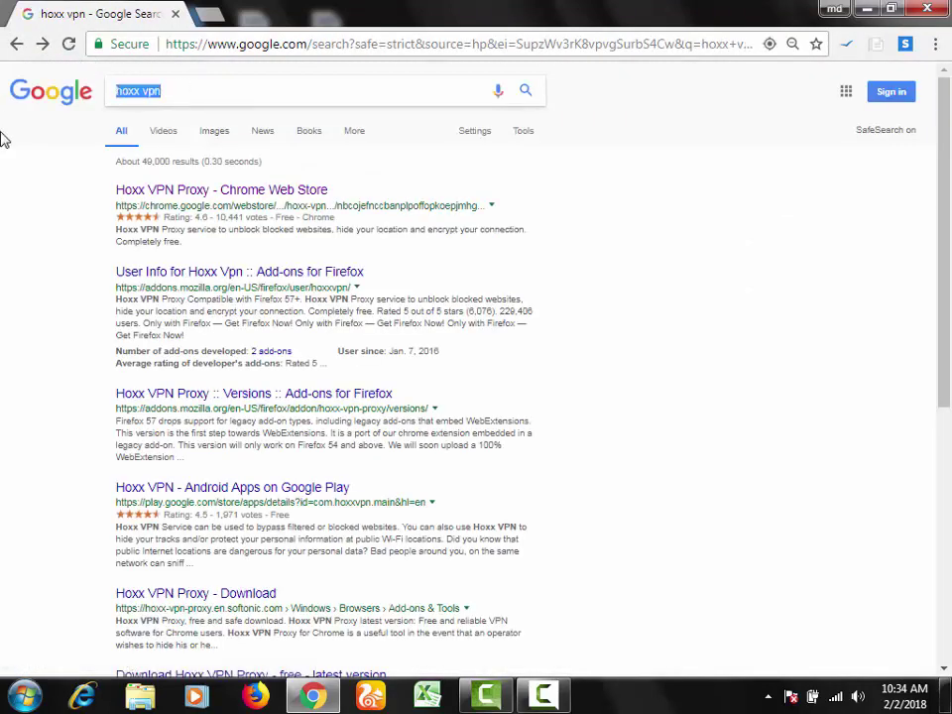
{"action": "type", "text": "WEN"}
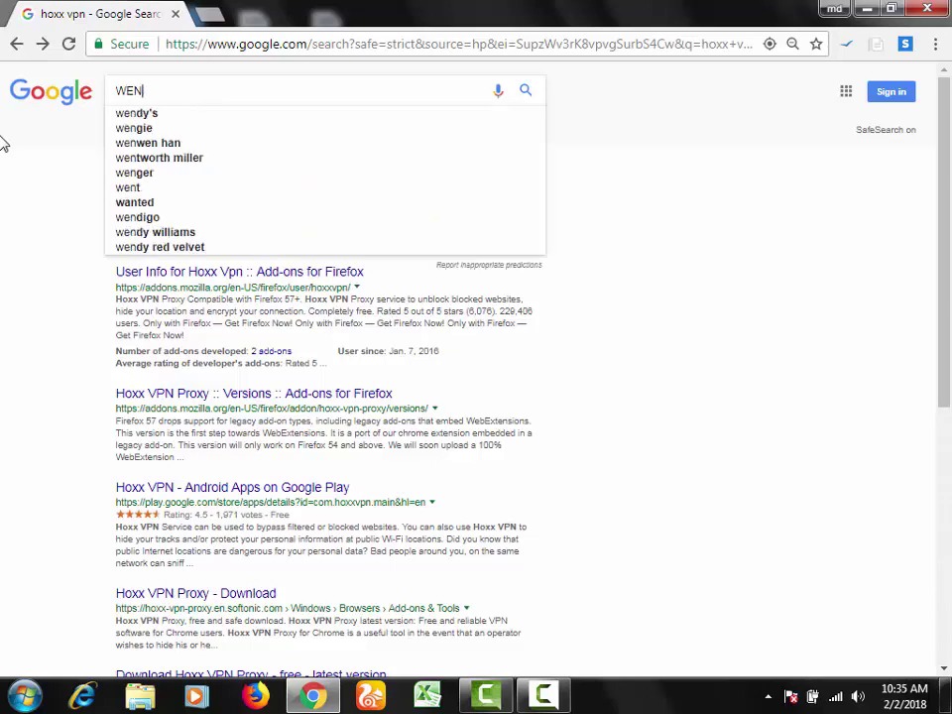
{"action": "type", "text": "SHA"}
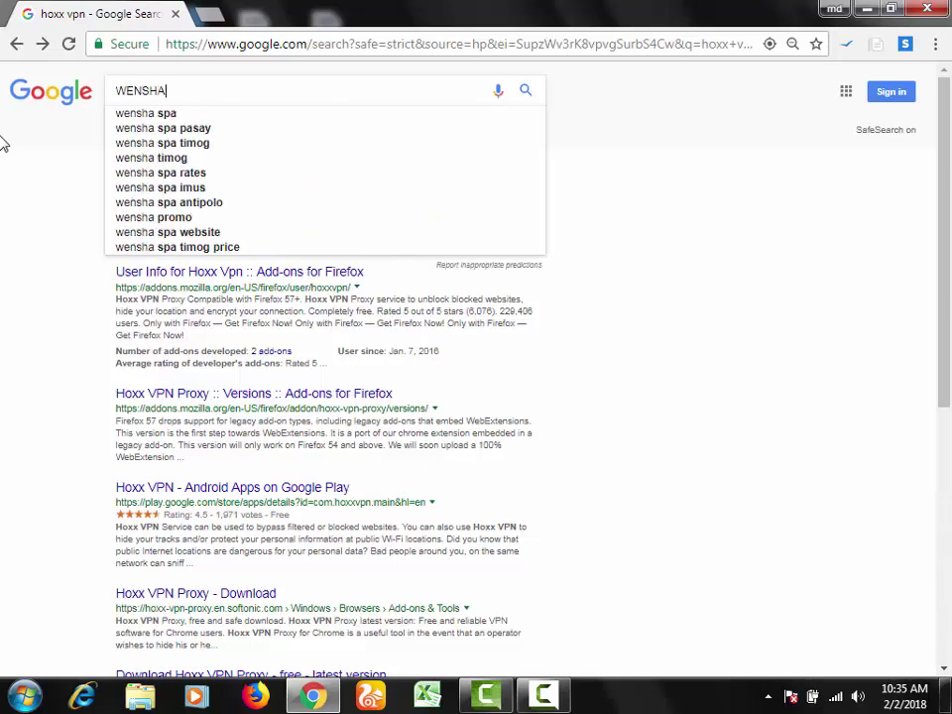
{"action": "type", "text": "RE"}
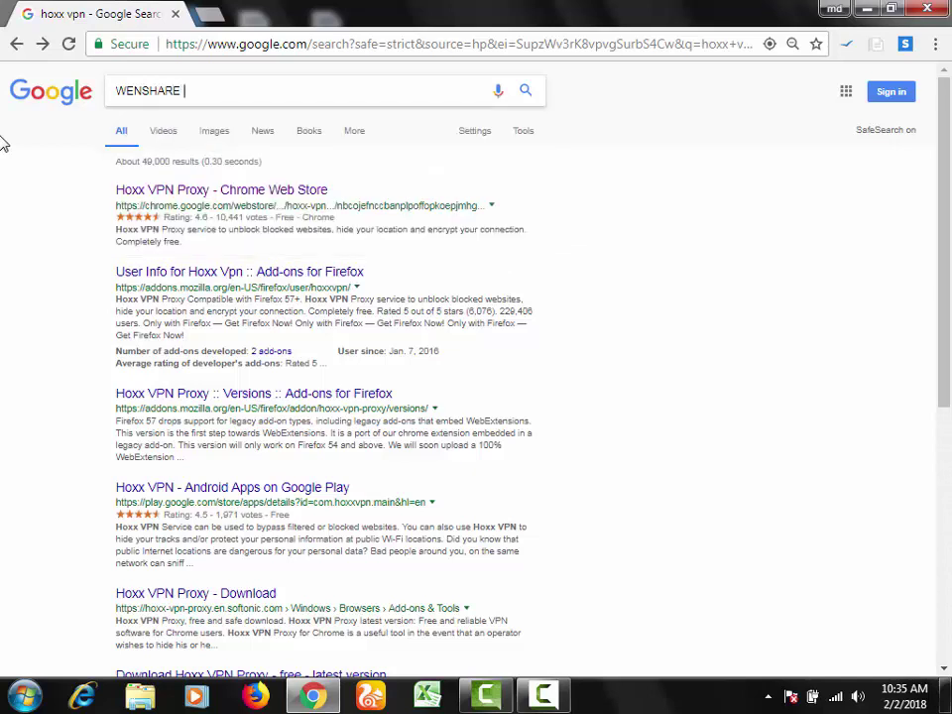
{"action": "type", "text": " VPN"}
{"action": "key", "text": "Return"}
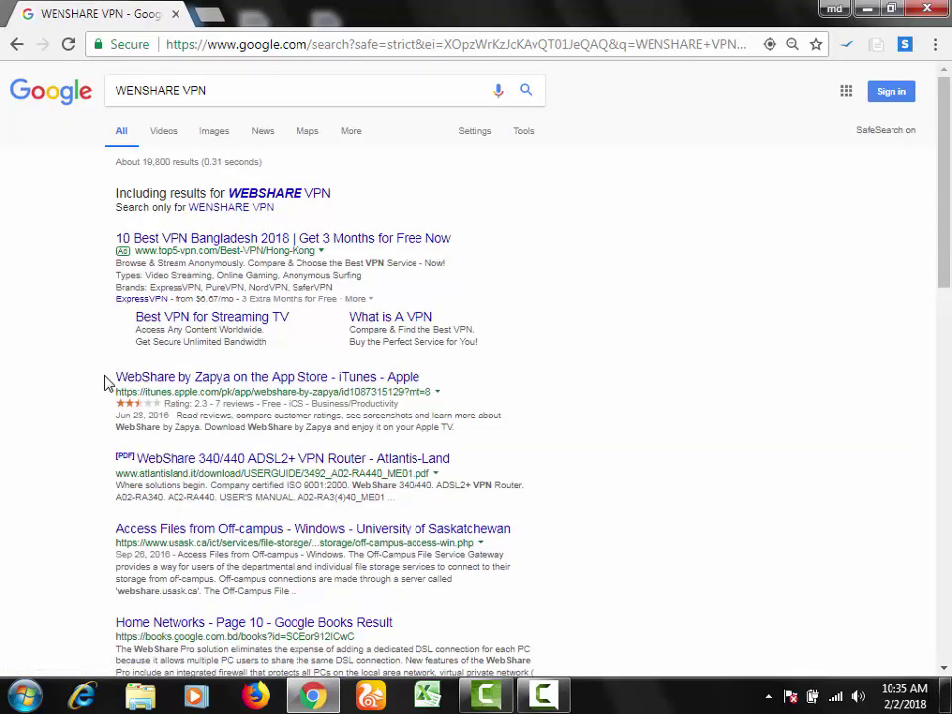
Step: Trim the query to 'WSHARE VPN' and run the search again
{"action": "left_click", "coordinate": [137, 90]}
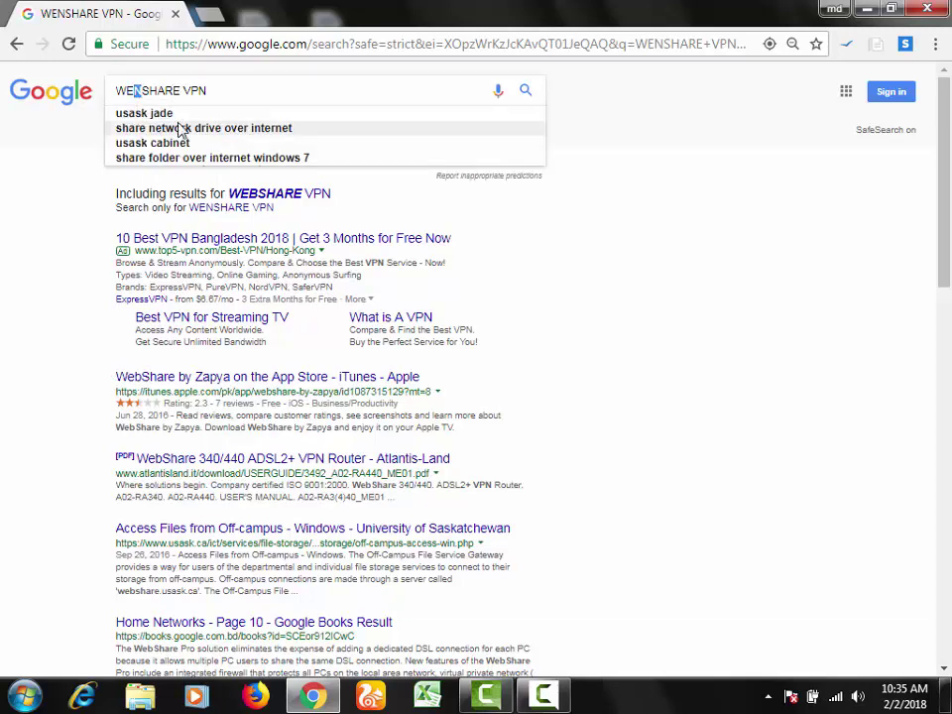
{"action": "key", "text": "BackSpace"}
{"action": "key", "text": "BackSpace"}
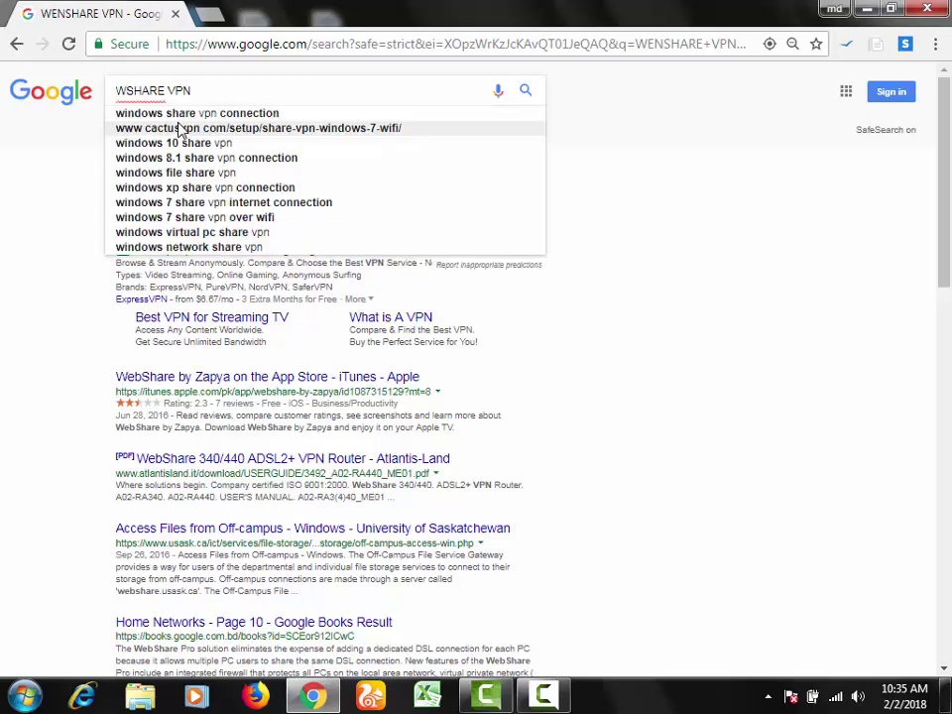
{"action": "key", "text": "Return"}
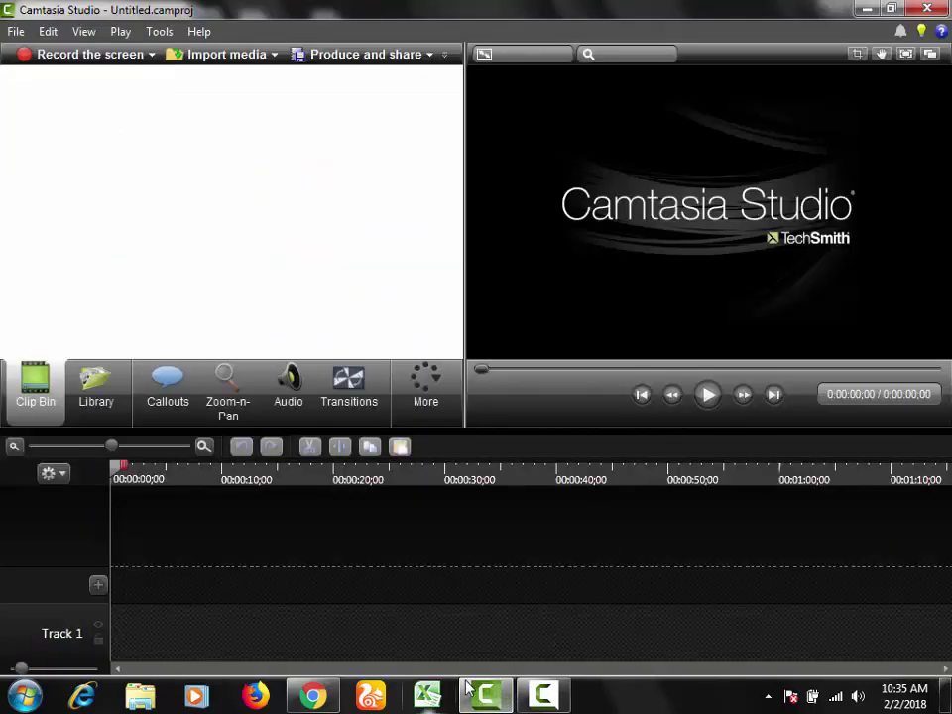
{"action": "left_click", "coordinate": [549, 694]}
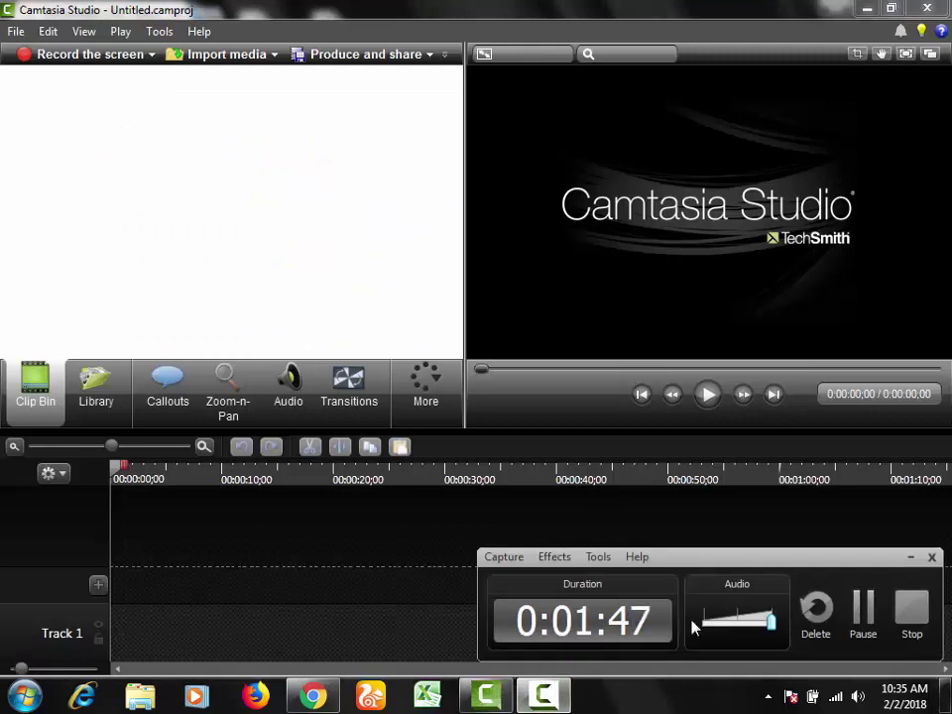
{"action": "left_click", "coordinate": [860, 609]}
{"action": "left_click", "coordinate": [859, 609]}
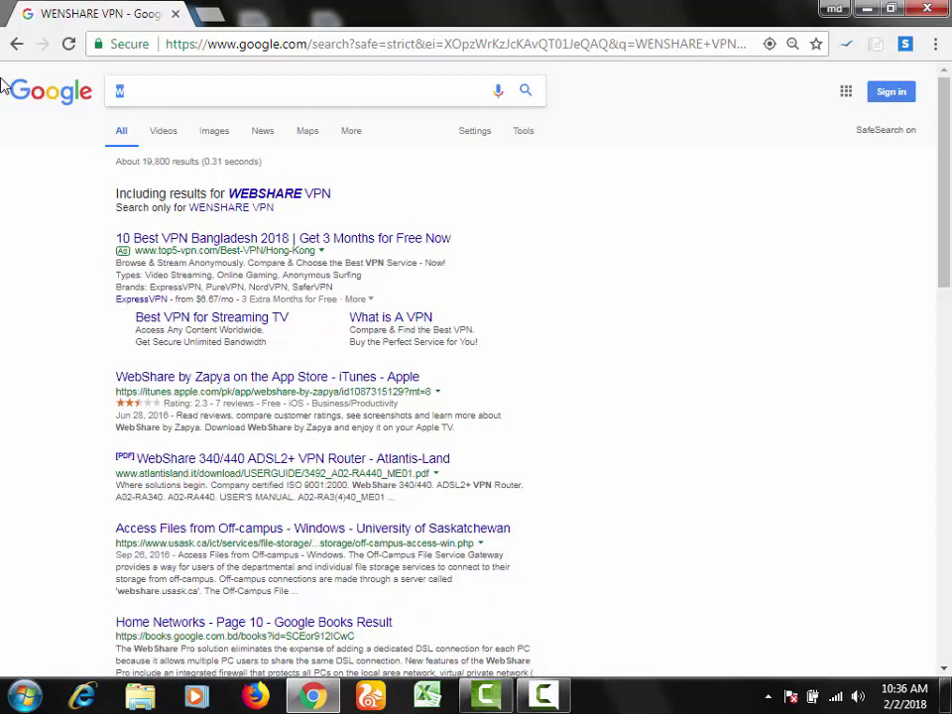
Step: Search Google for 'windscribe vpn', changing 'windows vpn', and open the windscribe.com result
{"action": "type", "text": "wind"}
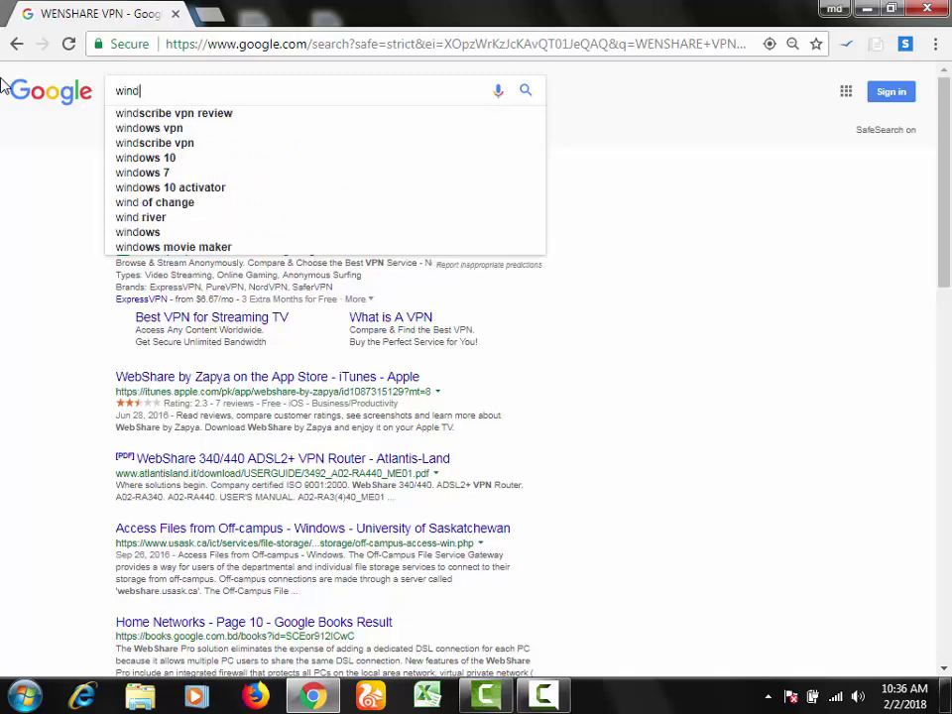
{"action": "key", "text": "Down"}
{"action": "key", "text": "Down"}
{"action": "key", "text": "Return"}
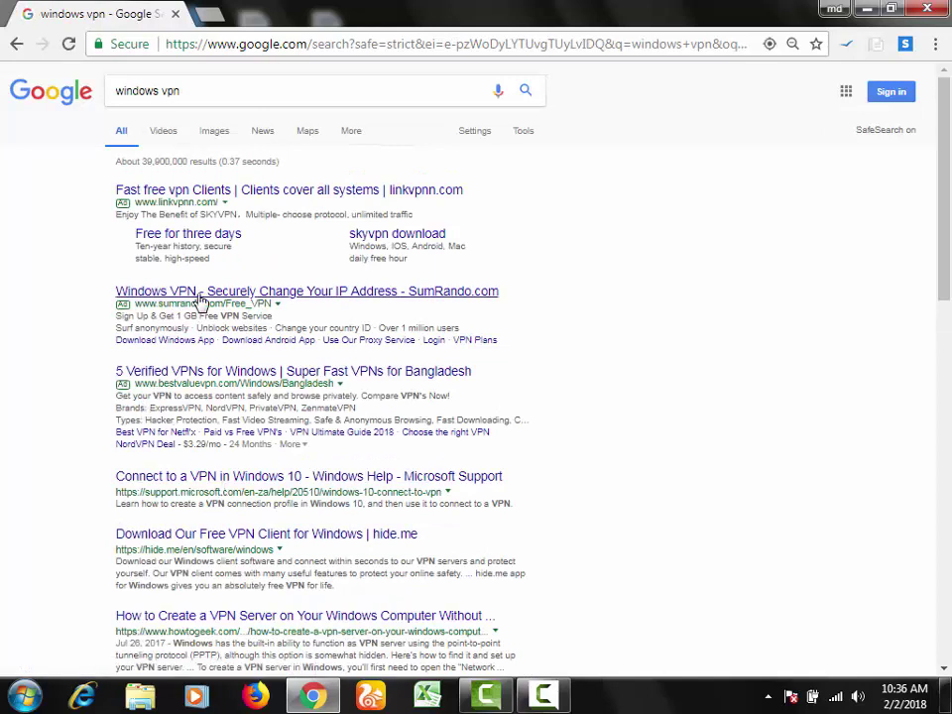
{"action": "left_click", "coordinate": [198, 95]}
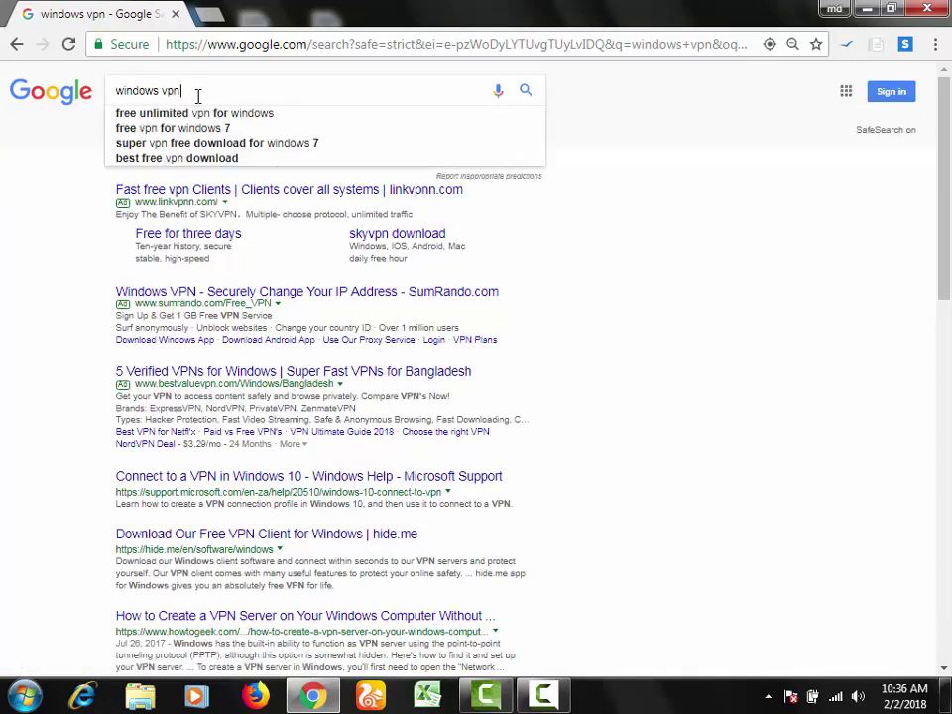
{"action": "double_click", "coordinate": [157, 91]}
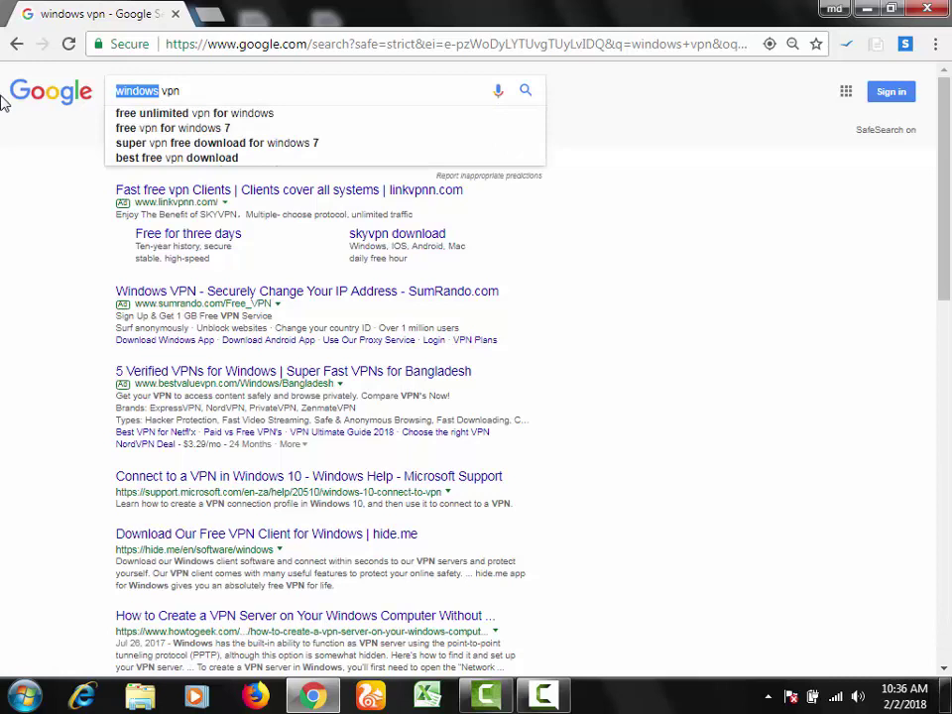
{"action": "type", "text": "win"}
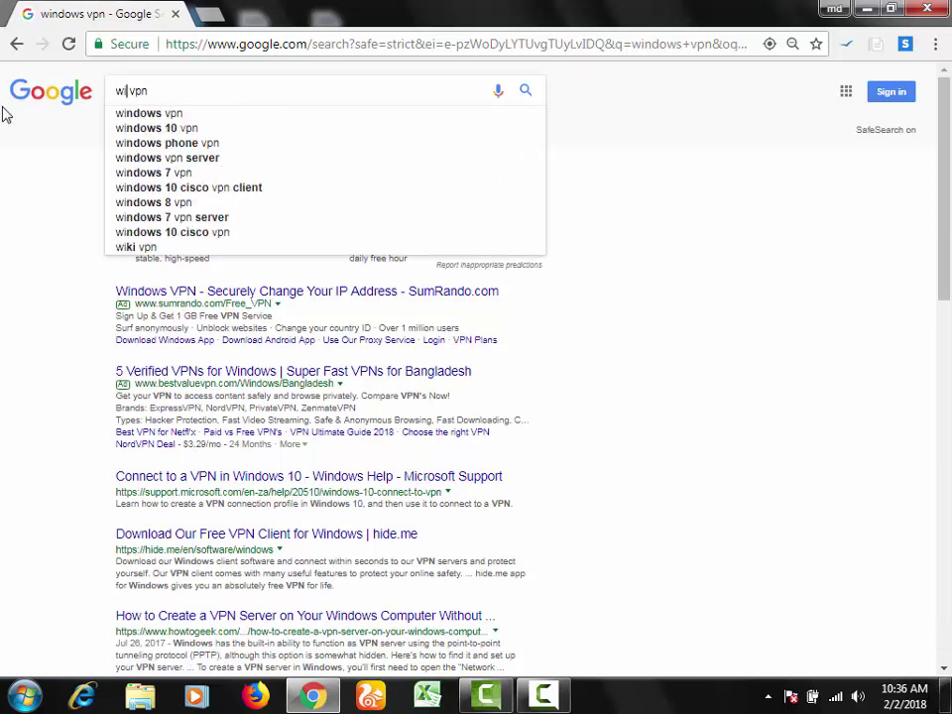
{"action": "type", "text": "dscr"}
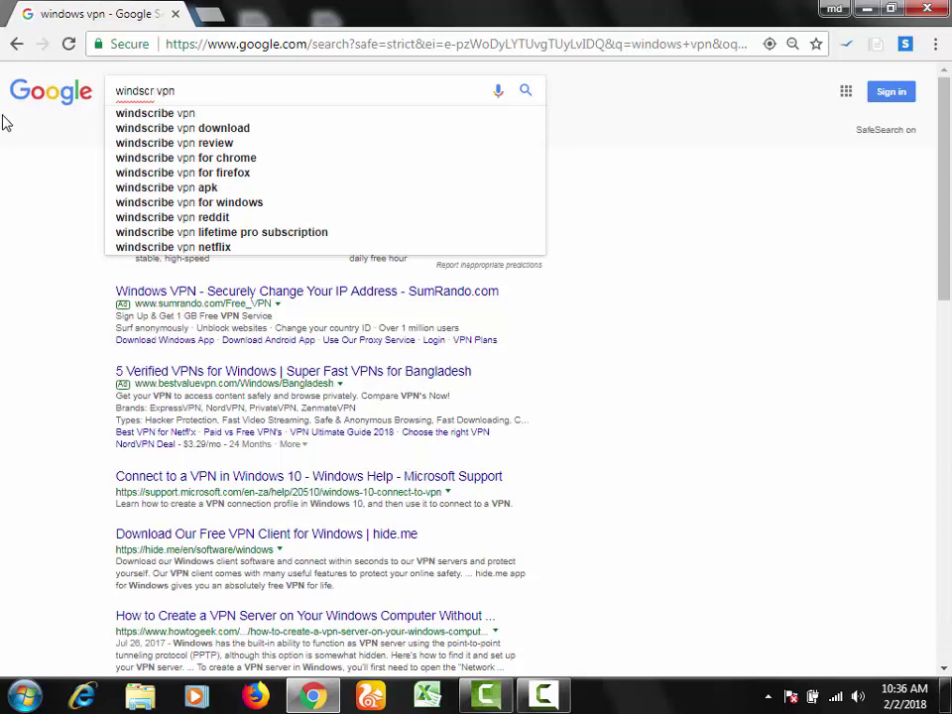
{"action": "type", "text": "ibe"}
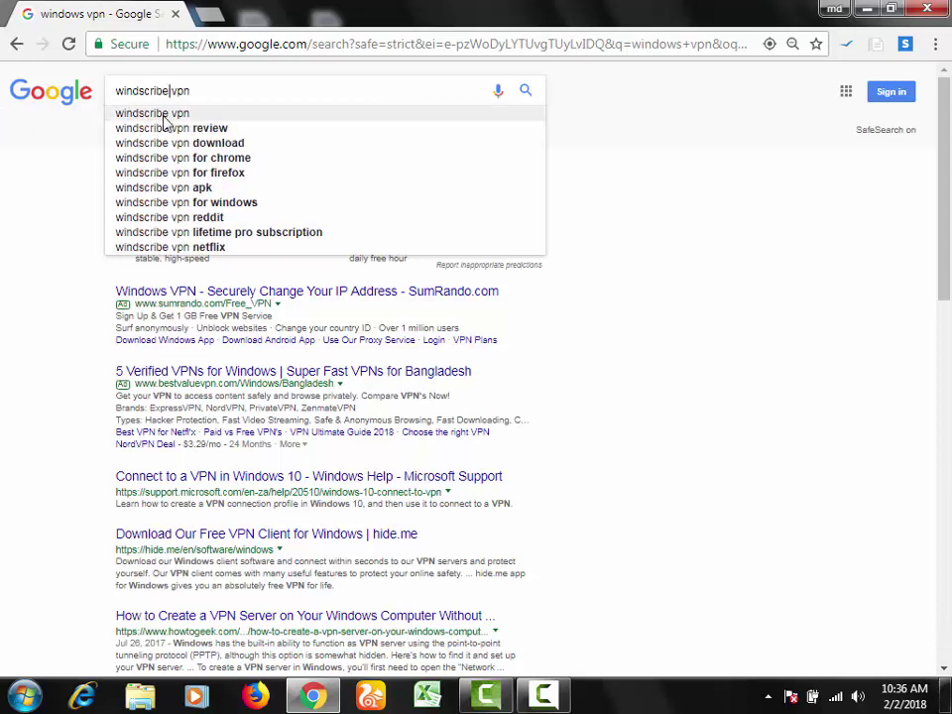
{"action": "left_click", "coordinate": [123, 112]}
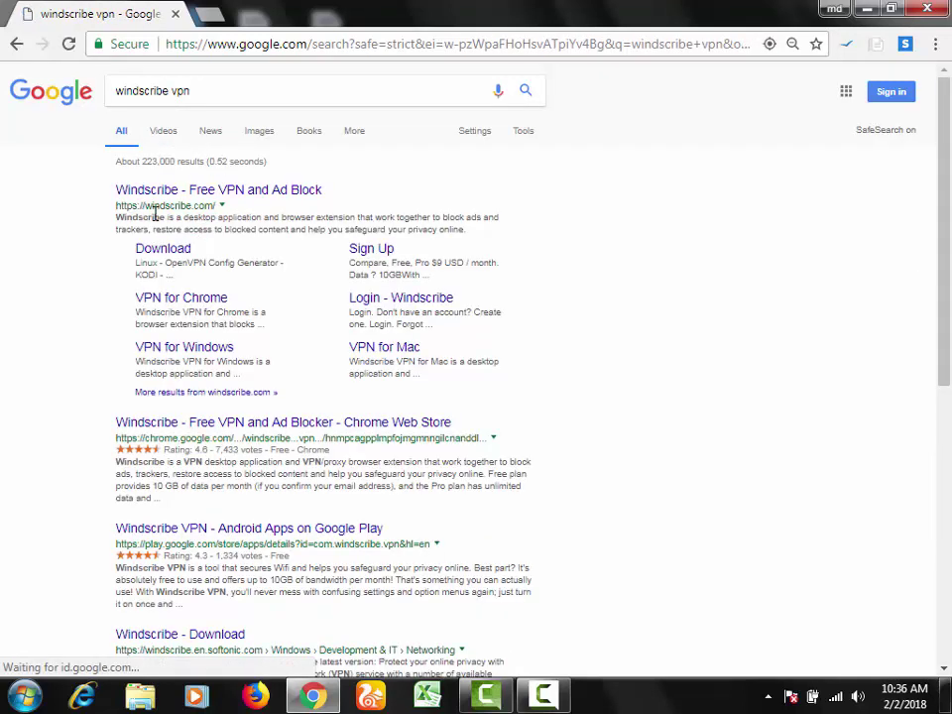
{"action": "left_click", "coordinate": [141, 195]}
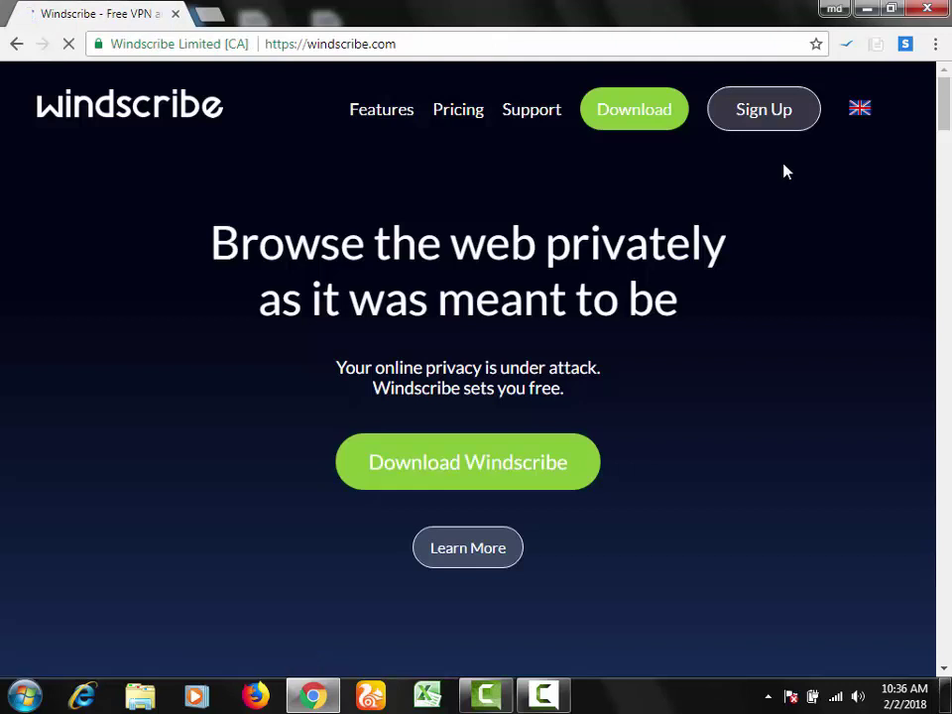
Step: Look over the Windscribe sign-up page, then return to the Windscribe home page
{"action": "mouse_move", "coordinate": [759, 127]}
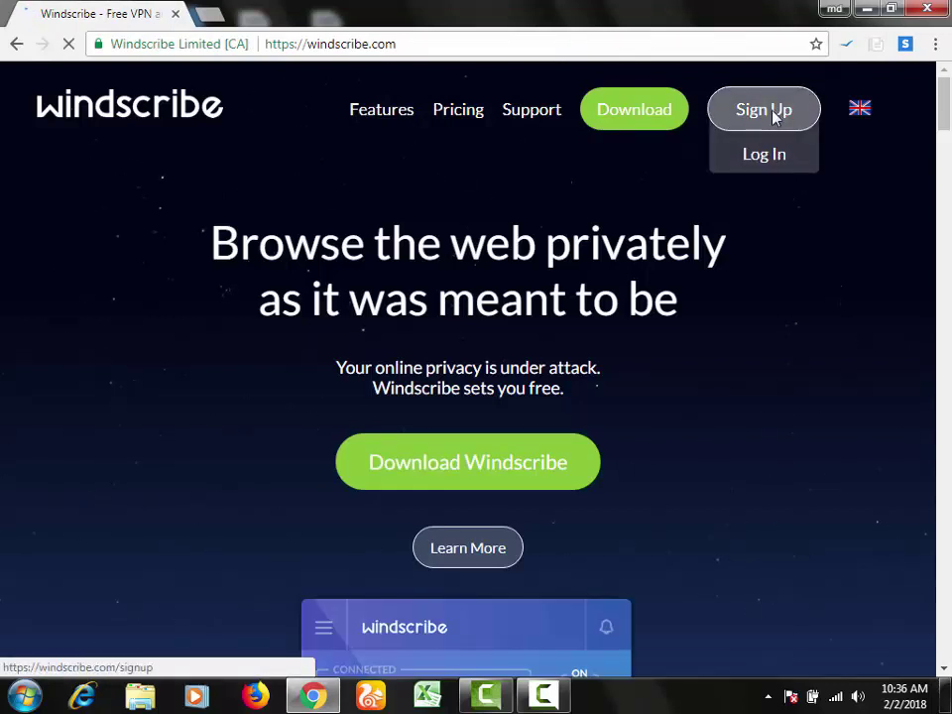
{"action": "left_click", "coordinate": [775, 113]}
{"action": "scroll", "coordinate": [676, 230], "scroll_direction": "down", "scroll_amount": 7}
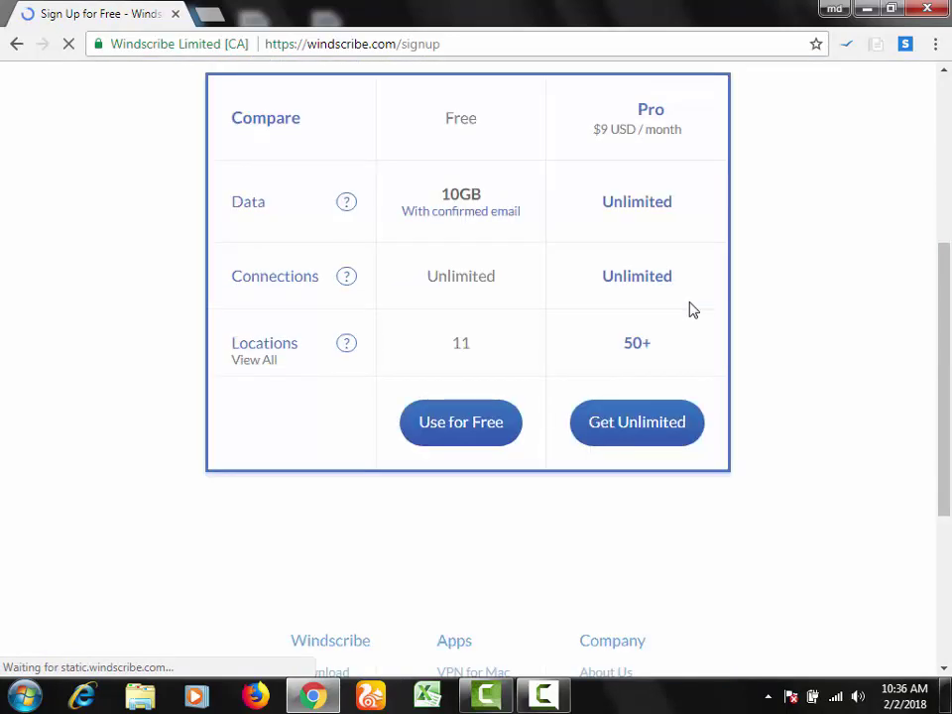
{"action": "left_click_drag", "start_coordinate": [951, 440], "coordinate": [950, 145]}
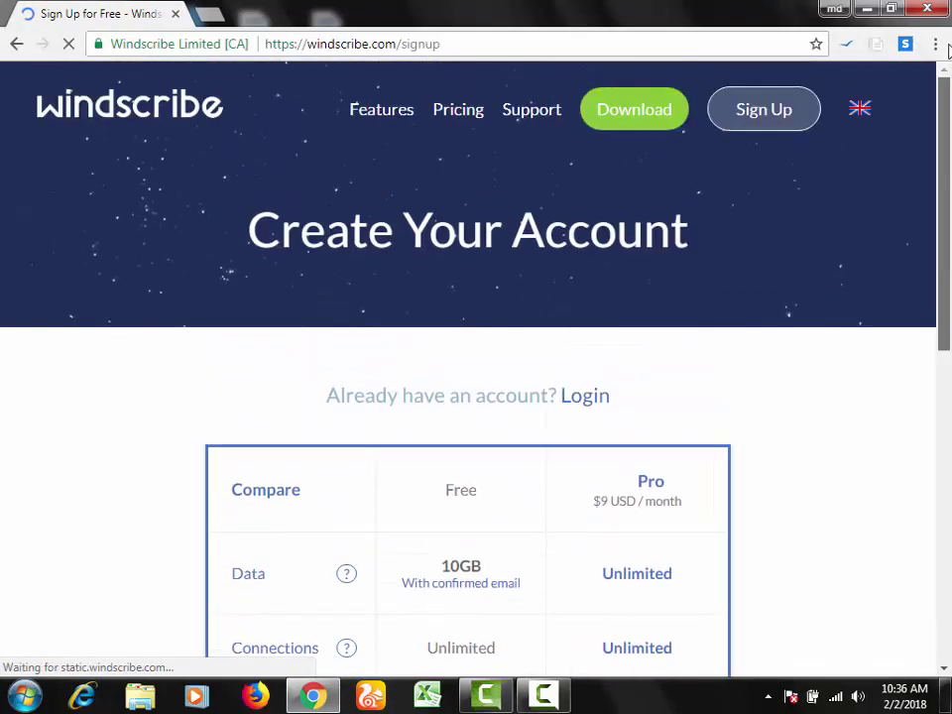
{"action": "left_click", "coordinate": [8, 46]}
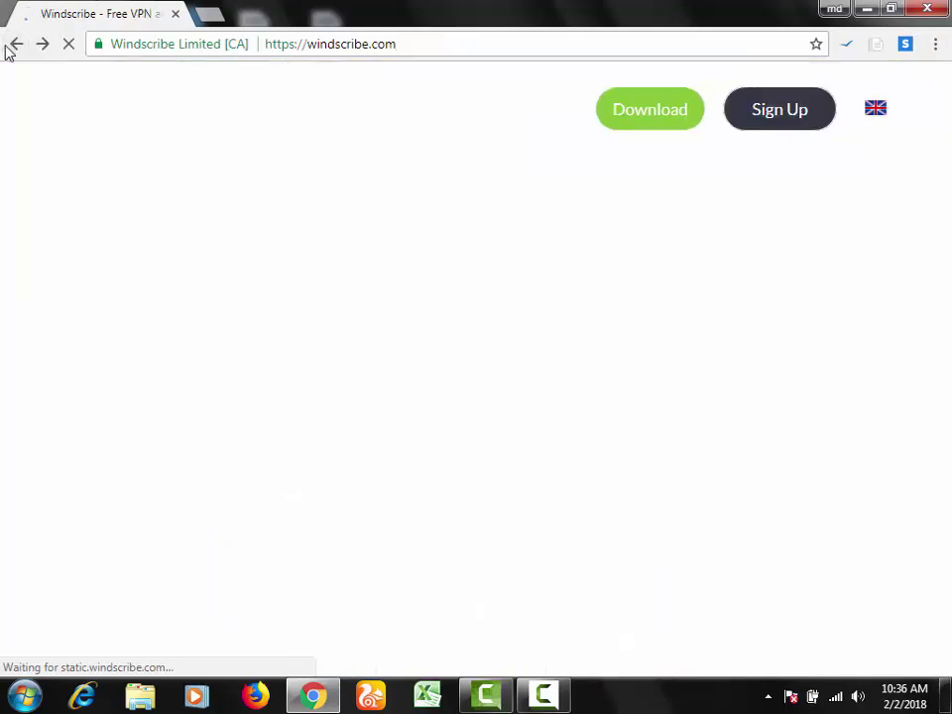
Step: Go to Windscribe's download page and open its Chrome extension listing
{"action": "scroll", "coordinate": [555, 545], "scroll_direction": "down", "scroll_amount": 5}
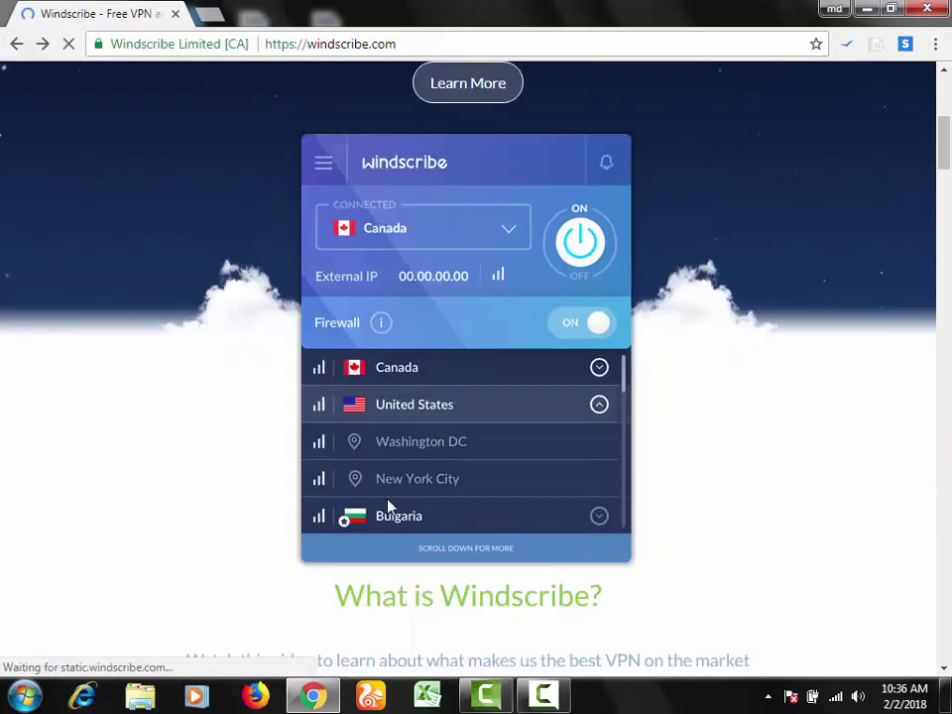
{"action": "scroll", "coordinate": [388, 507], "scroll_direction": "down", "scroll_amount": 5}
{"action": "scroll", "coordinate": [461, 457], "scroll_direction": "up", "scroll_amount": 5}
{"action": "scroll", "coordinate": [536, 298], "scroll_direction": "up", "scroll_amount": 3}
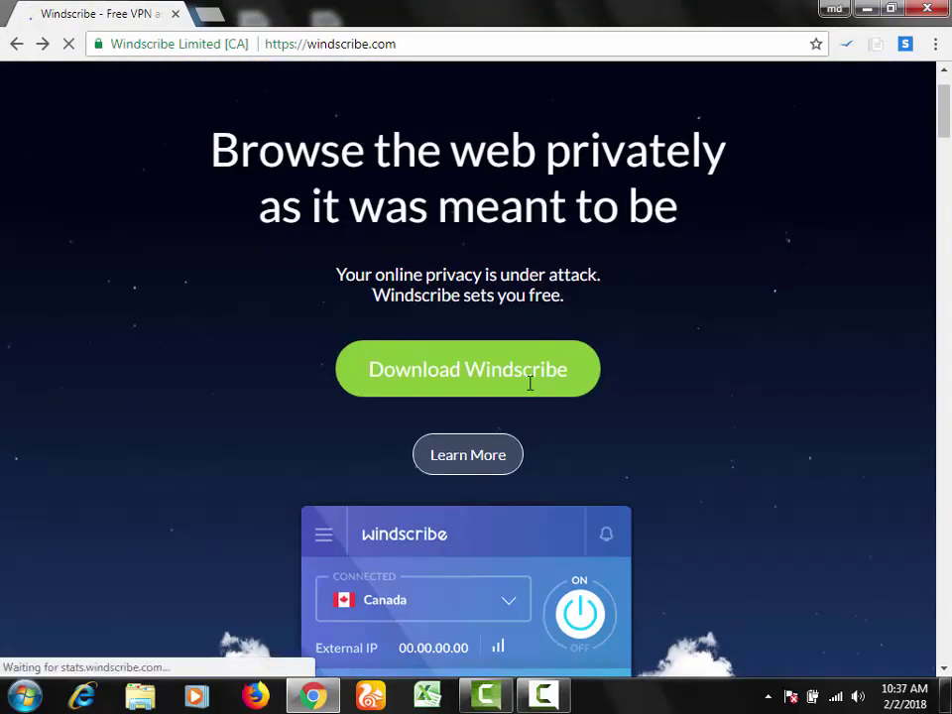
{"action": "scroll", "coordinate": [556, 407], "scroll_direction": "down", "scroll_amount": 10}
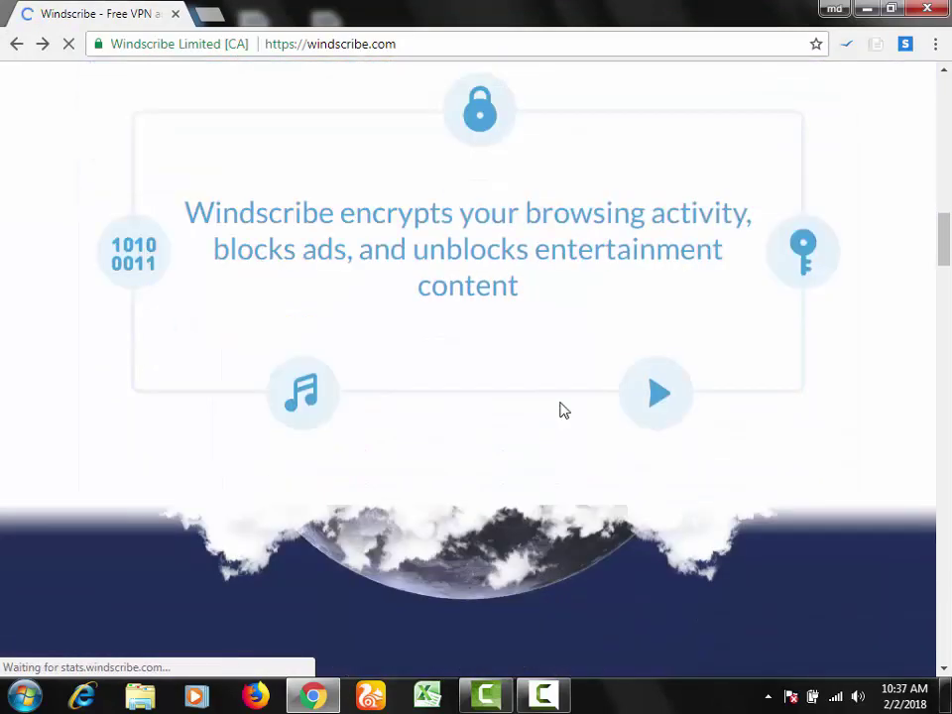
{"action": "scroll", "coordinate": [562, 410], "scroll_direction": "down", "scroll_amount": 15}
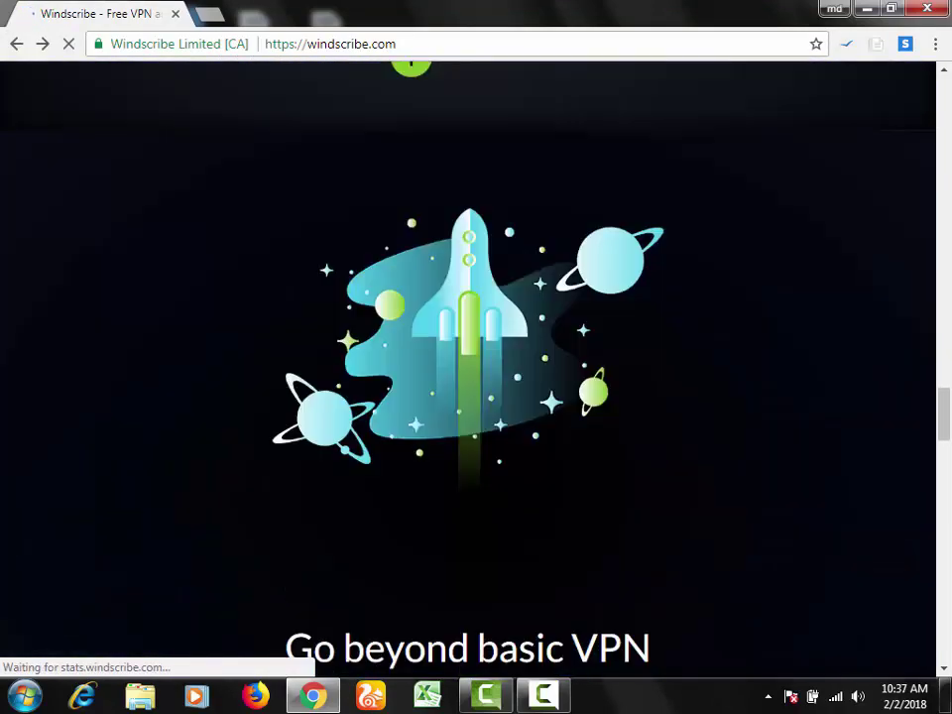
{"action": "scroll", "coordinate": [468, 367], "scroll_direction": "down", "scroll_amount": 15}
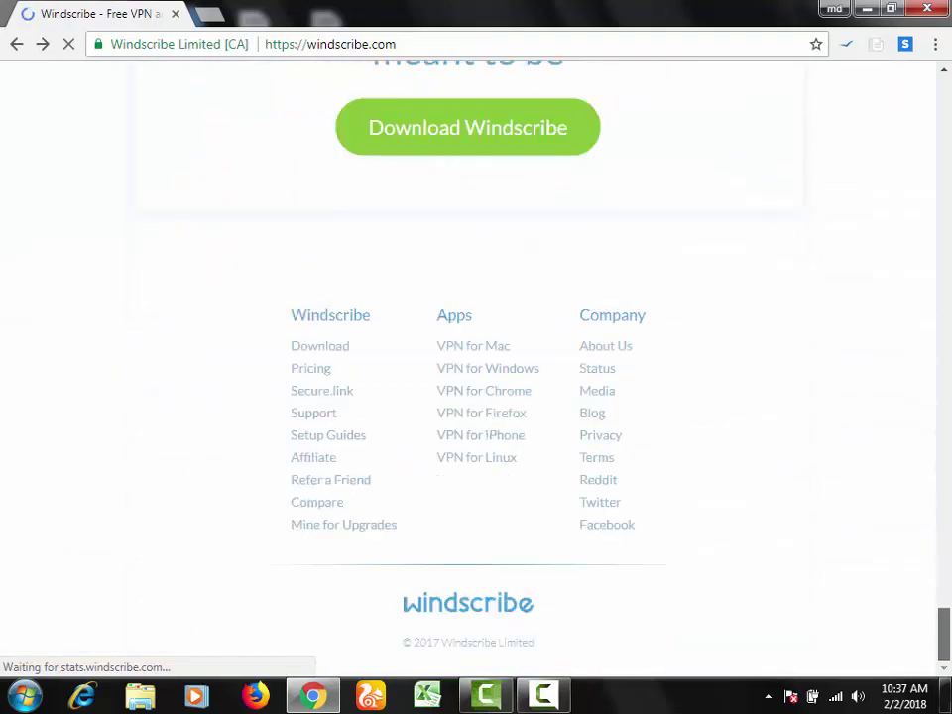
{"action": "left_click", "coordinate": [432, 120]}
{"action": "scroll", "coordinate": [462, 287], "scroll_direction": "down", "scroll_amount": 6}
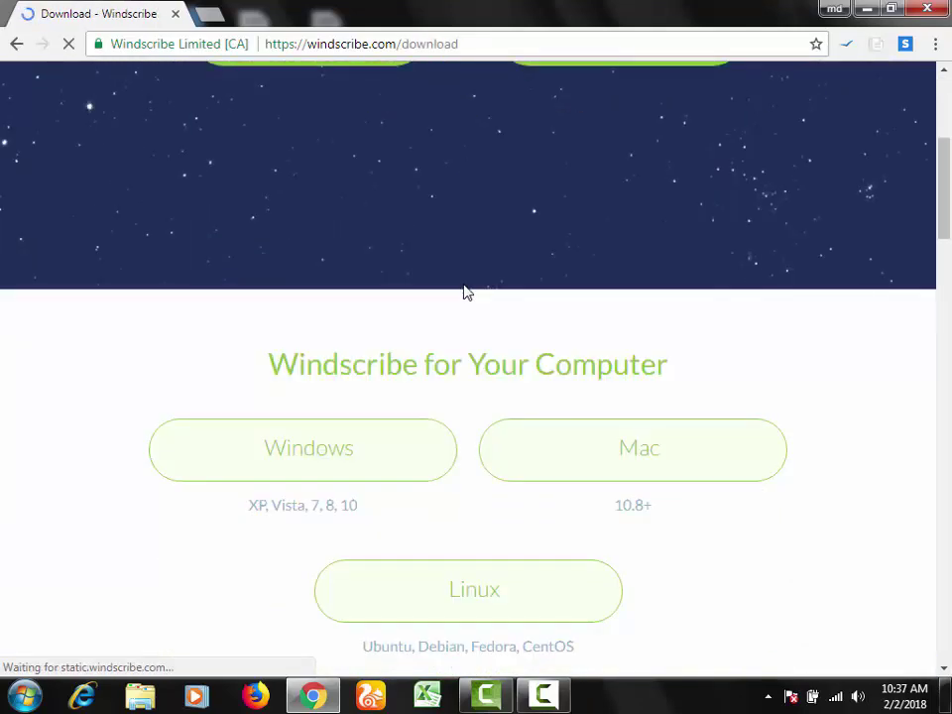
{"action": "scroll", "coordinate": [462, 295], "scroll_direction": "down", "scroll_amount": 15}
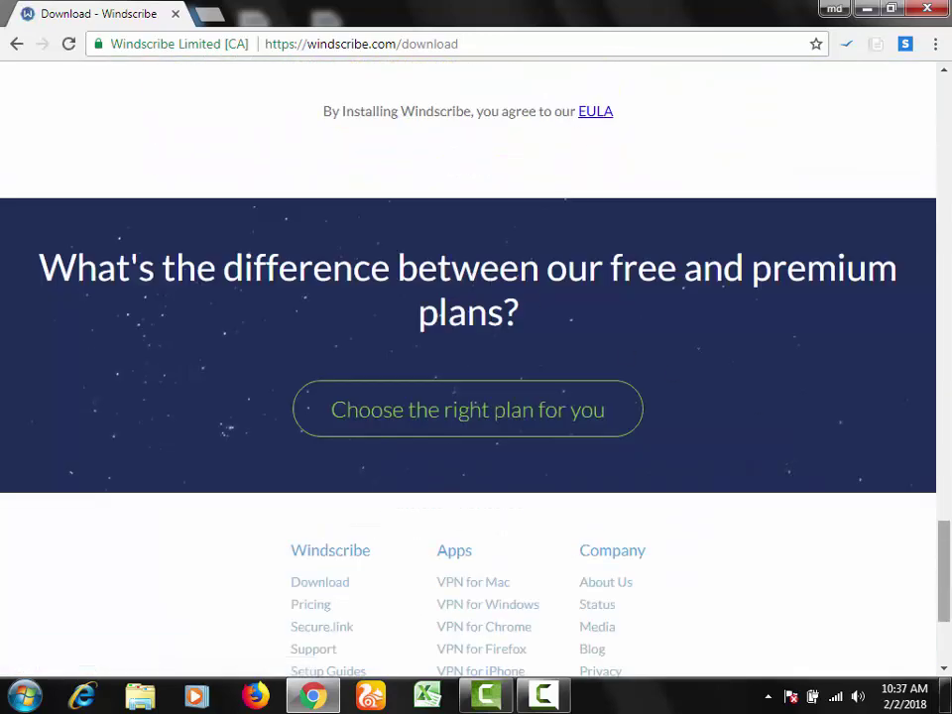
{"action": "left_click_drag", "start_coordinate": [947, 575], "coordinate": [946, 172]}
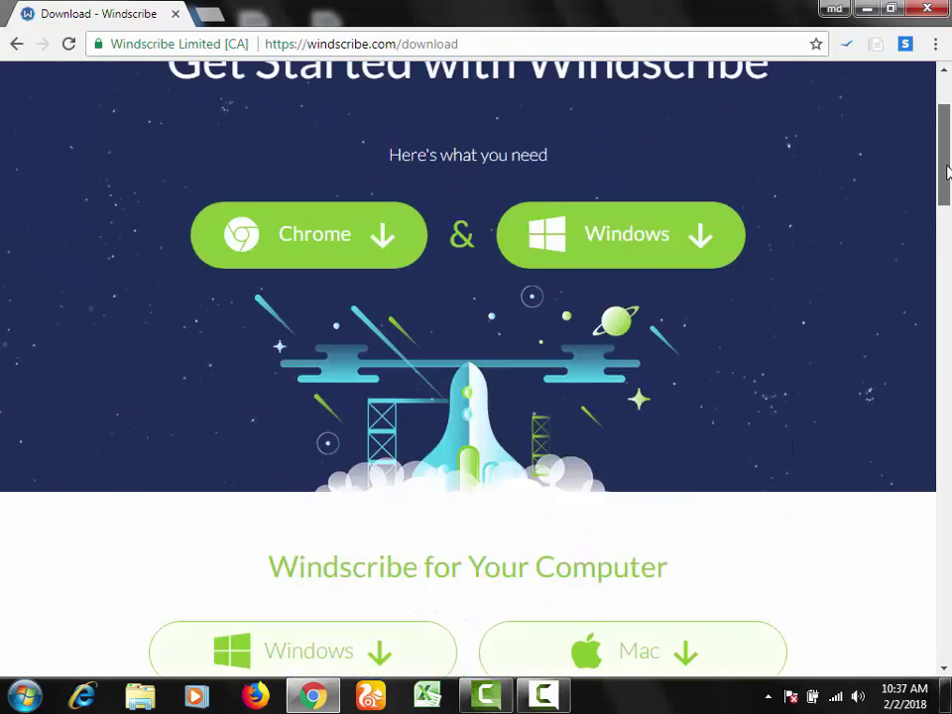
{"action": "left_click", "coordinate": [303, 246]}
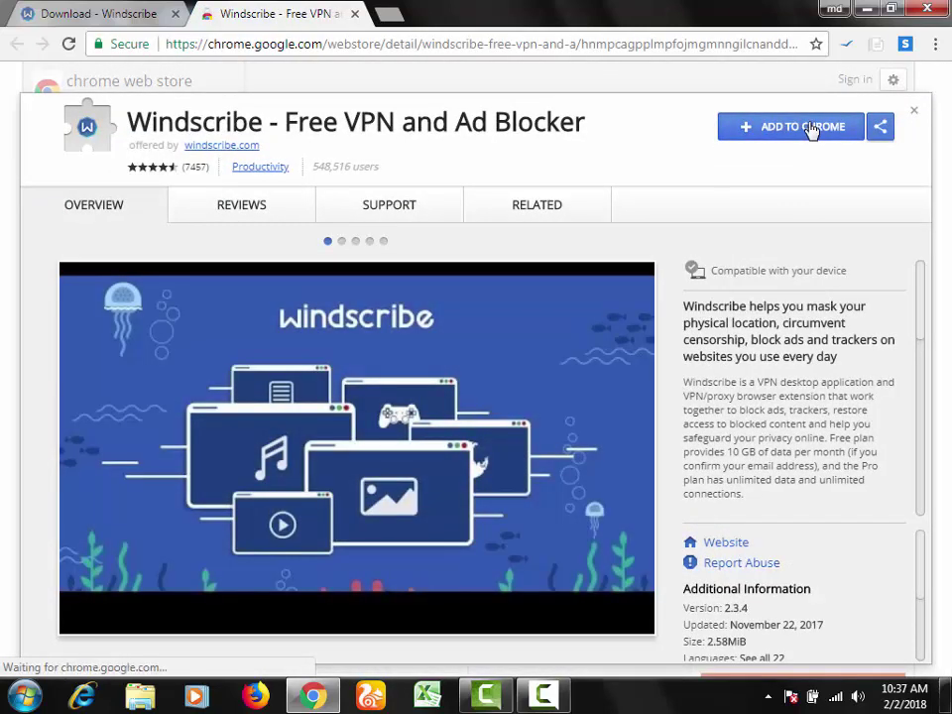
Step: Add the 'Windscribe - Free VPN and Ad Blocker' extension to Chrome, approving the Add extension prompt
{"action": "left_click", "coordinate": [810, 128]}
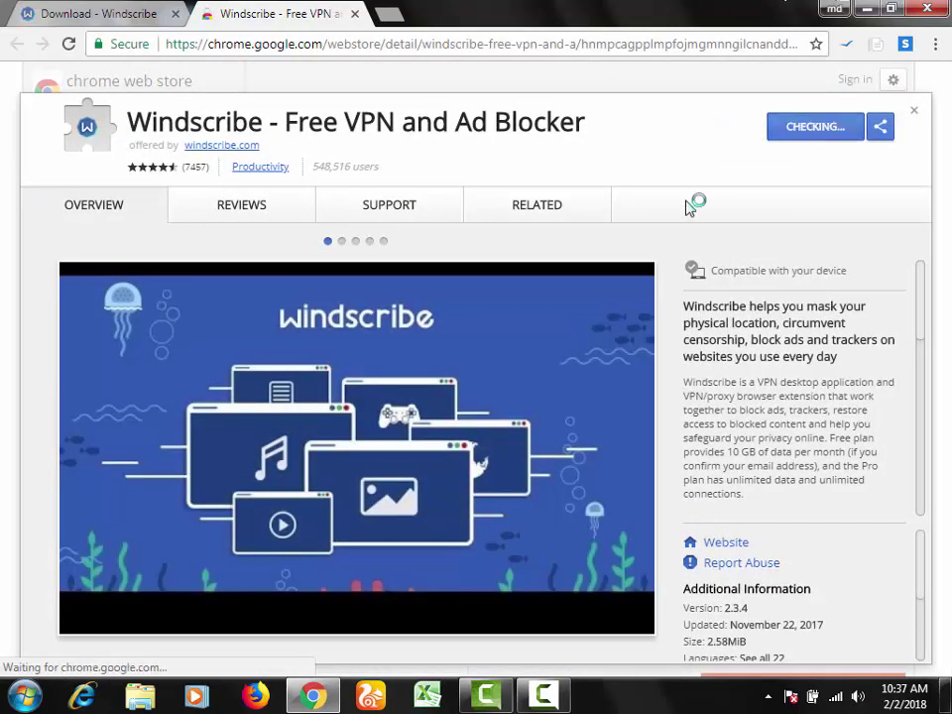
{"action": "left_click", "coordinate": [78, 12]}
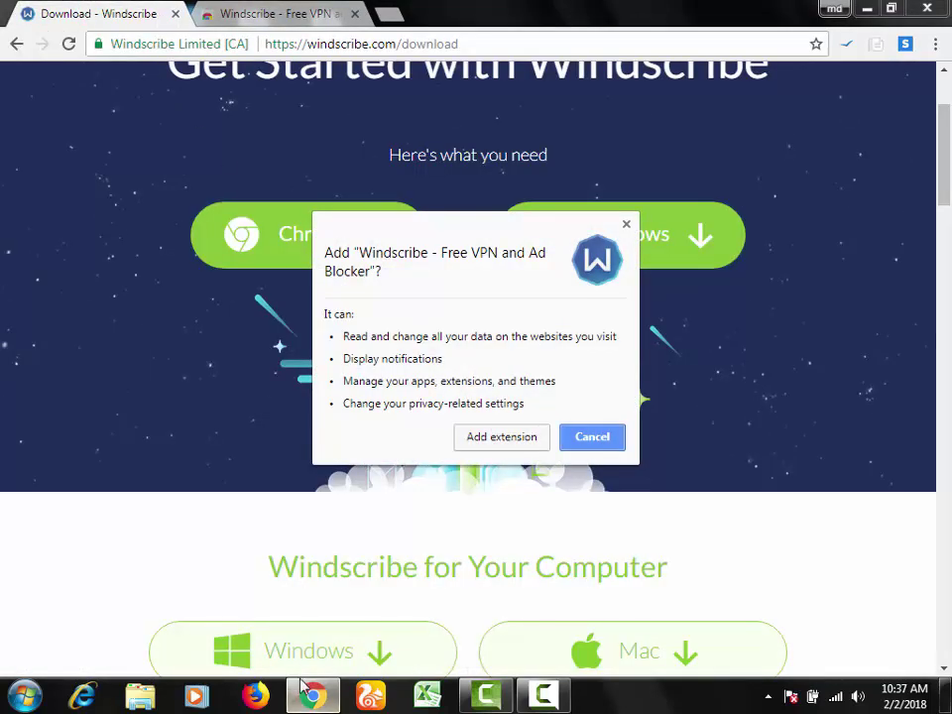
{"action": "left_click", "coordinate": [502, 437]}
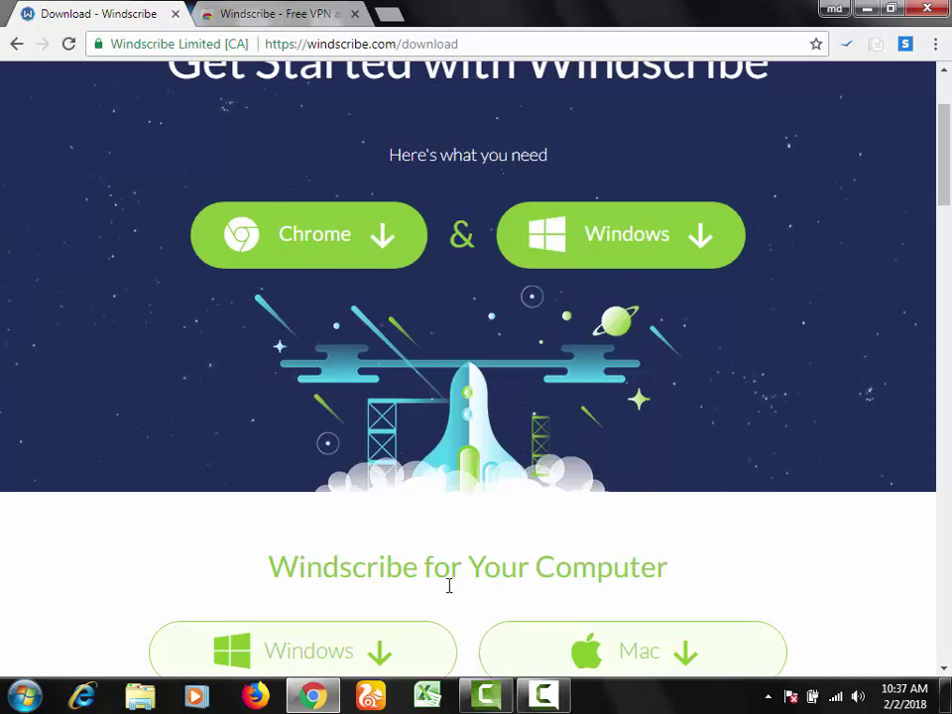
{"action": "left_click", "coordinate": [255, 14]}
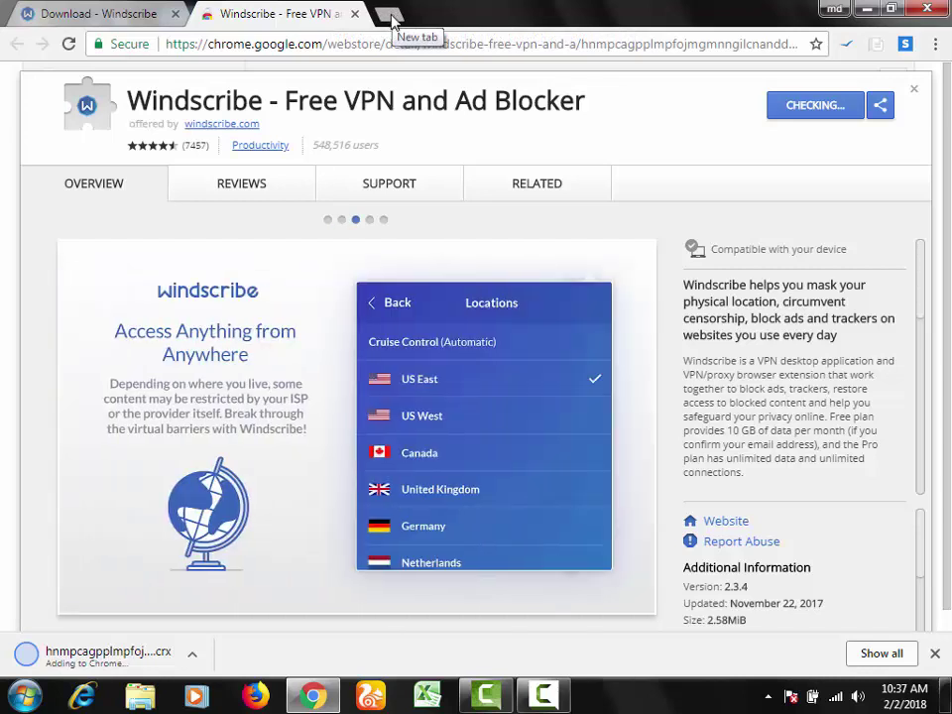
{"action": "left_click", "coordinate": [389, 15]}
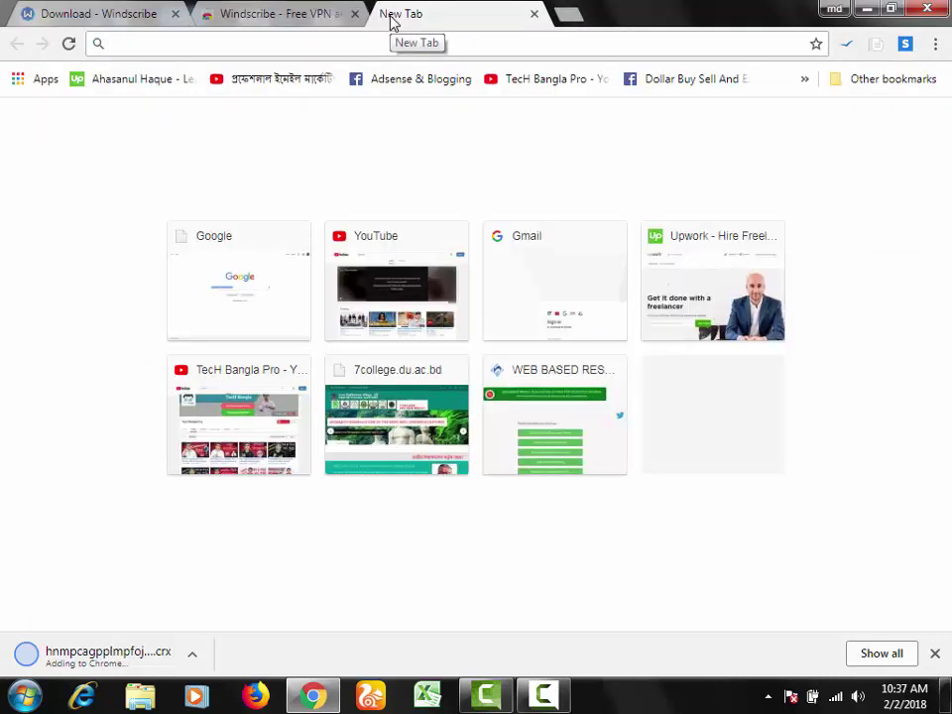
Step: Load Gmail's sign-in page in the new tab using 'gm'
{"action": "type", "text": "gm"}
{"action": "key", "text": "Return"}
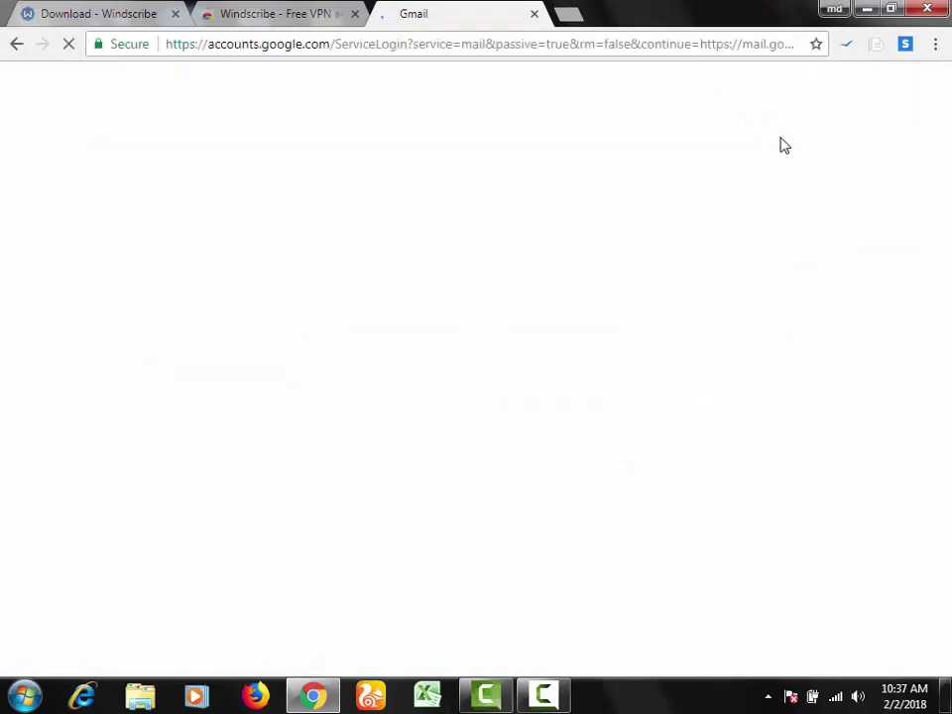
{"action": "left_click", "coordinate": [278, 12]}
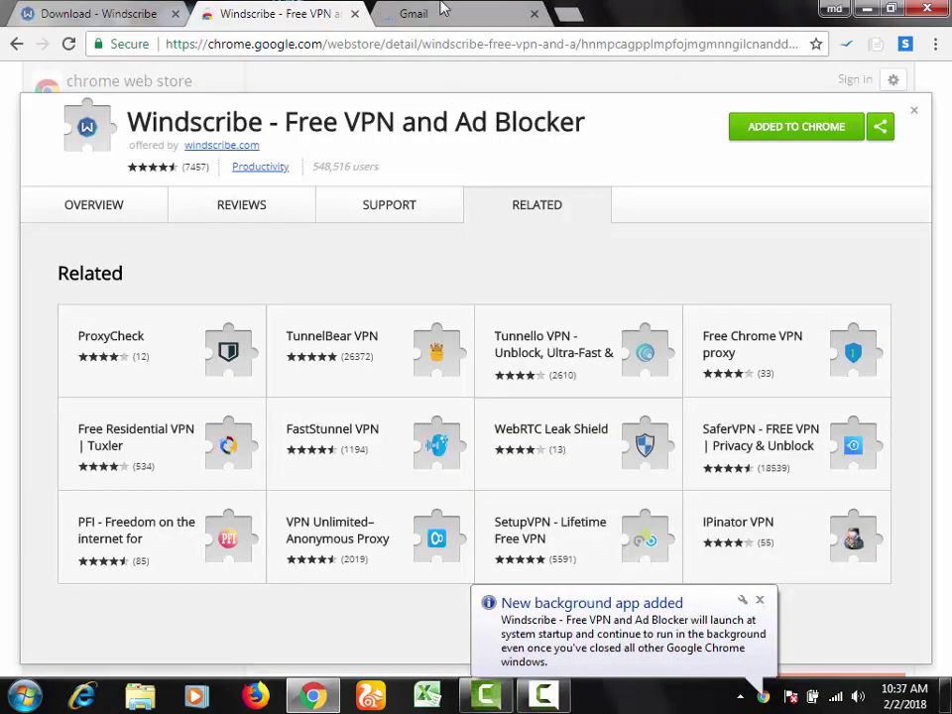
{"action": "left_click", "coordinate": [472, 12]}
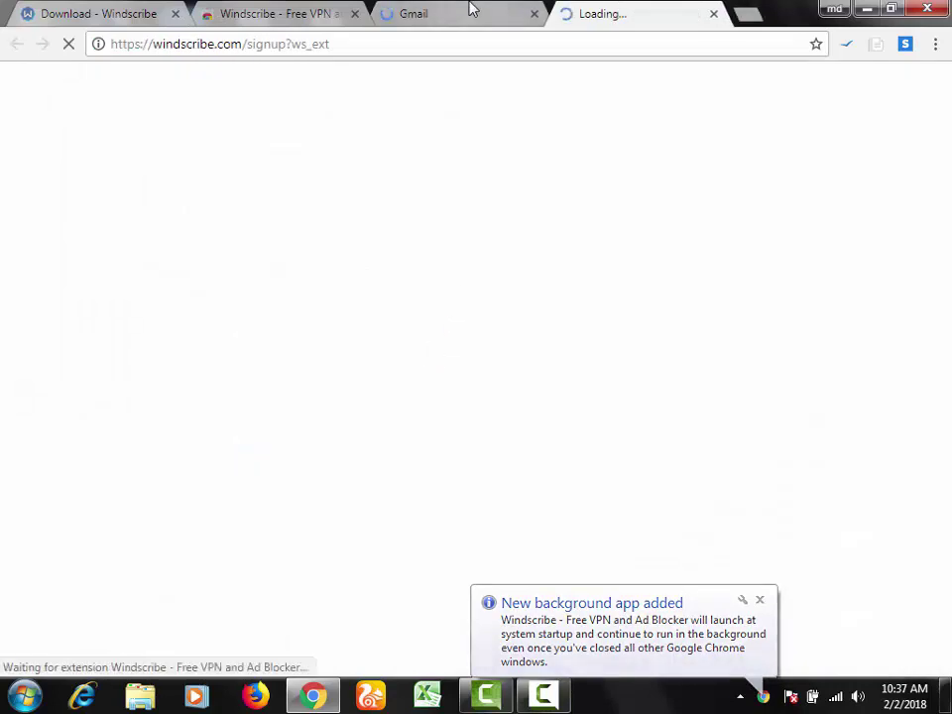
{"action": "left_click", "coordinate": [470, 10]}
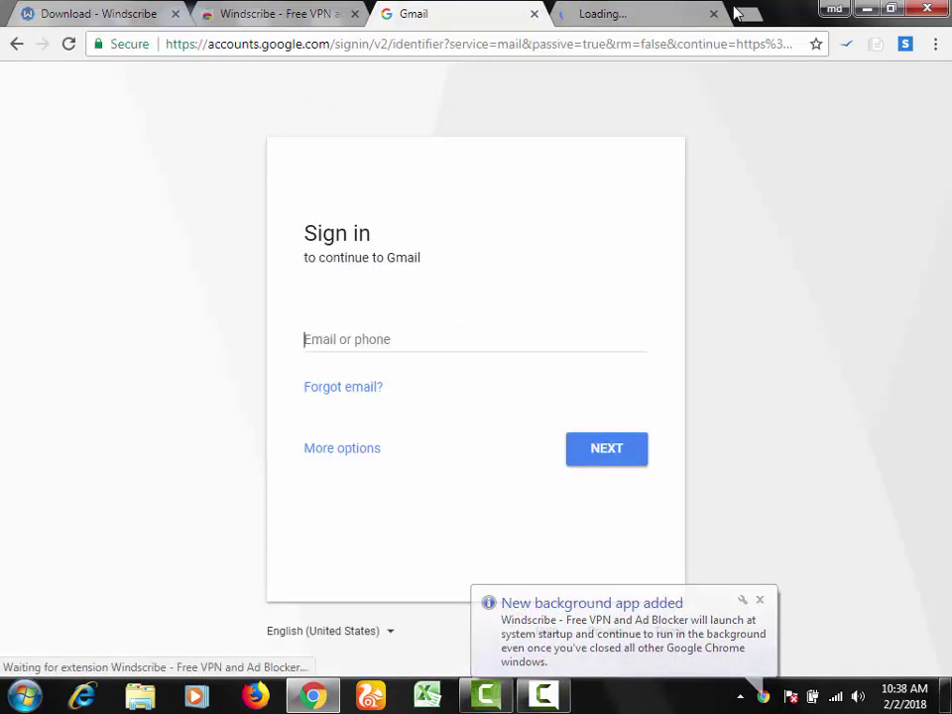
{"action": "left_click", "coordinate": [708, 20]}
{"action": "left_click", "coordinate": [407, 15]}
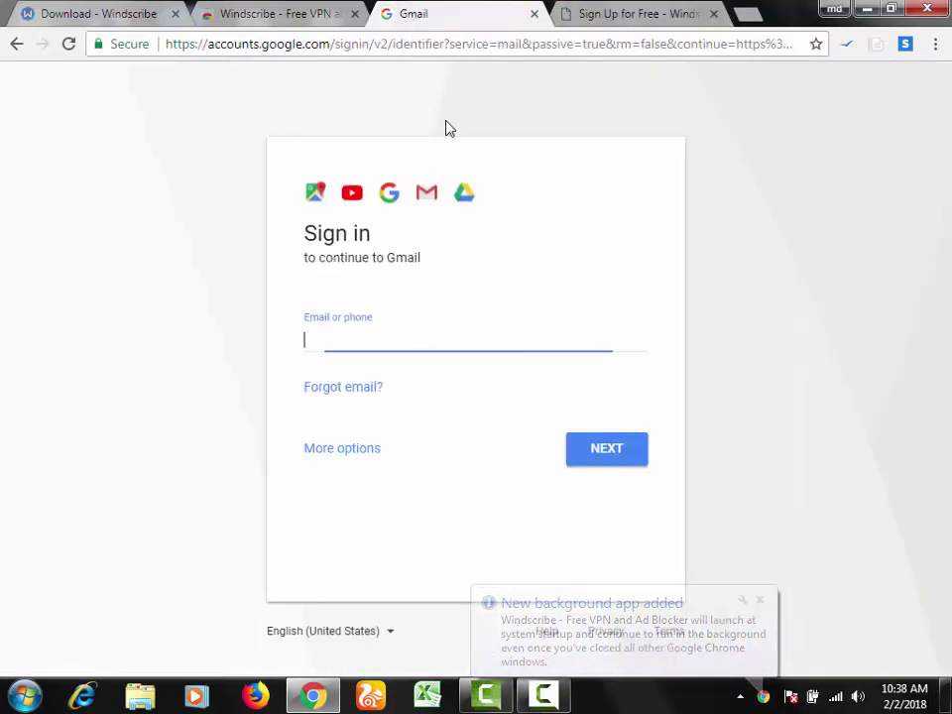
Step: Open the 'Rabby working sheet.' spreadsheet in Google Sheets
{"action": "left_click", "coordinate": [542, 697]}
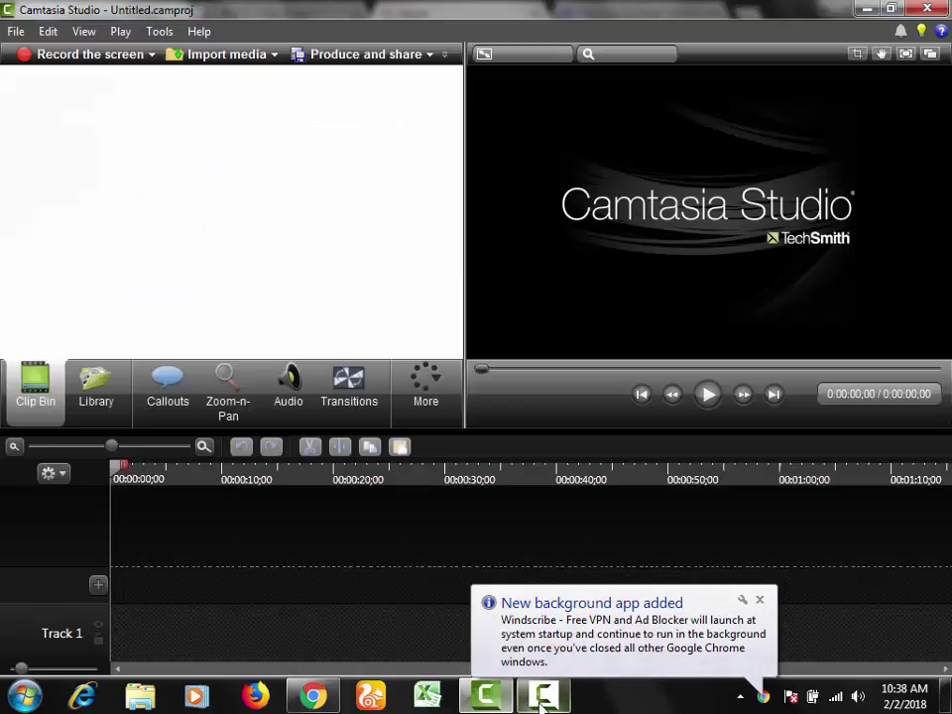
{"action": "left_click", "coordinate": [543, 698]}
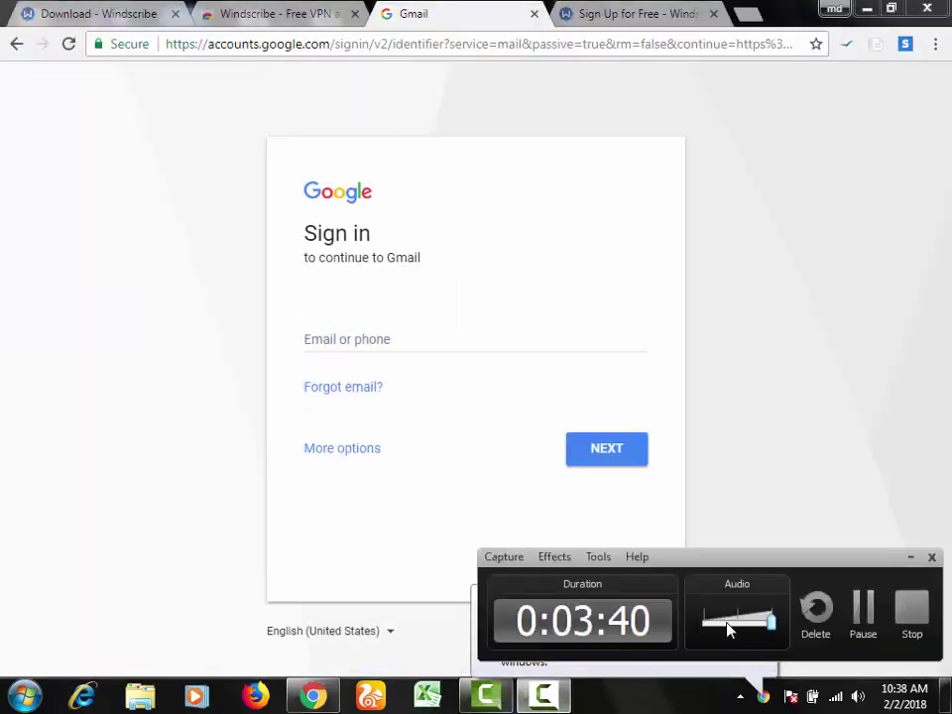
{"action": "left_click", "coordinate": [863, 610]}
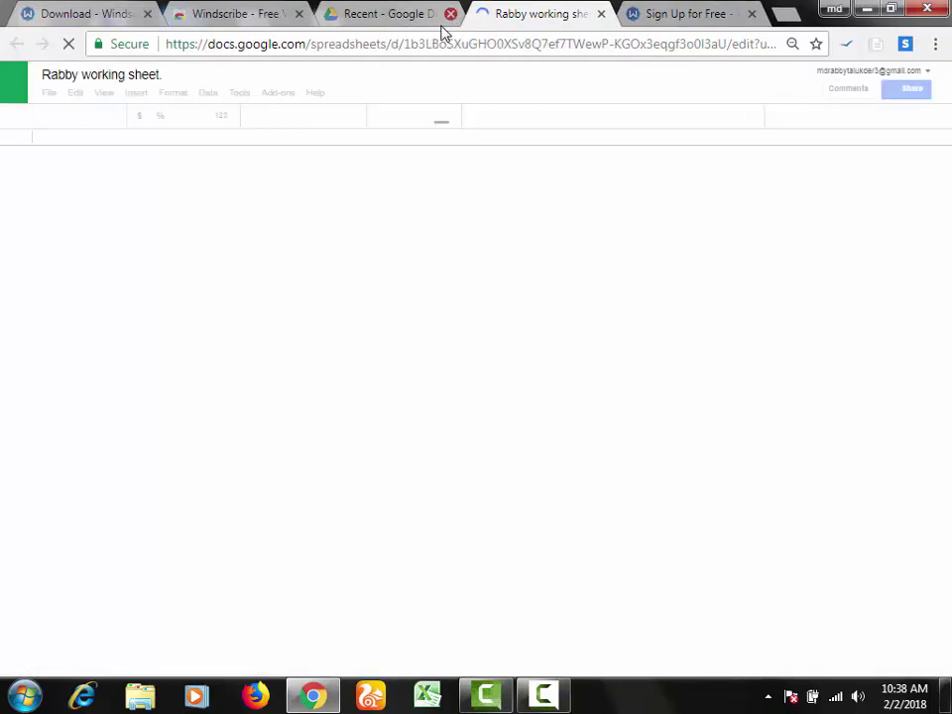
Step: Close the Google Drive tab and scroll the sheet to the rows lacking an Email
{"action": "left_click", "coordinate": [450, 13]}
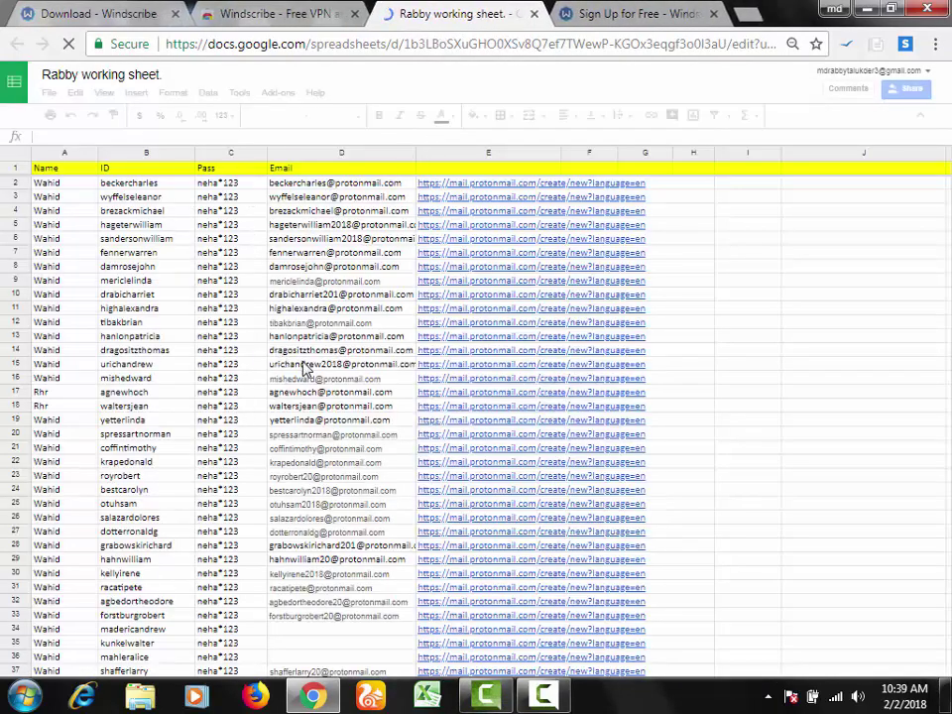
{"action": "scroll", "coordinate": [281, 486], "scroll_direction": "down", "scroll_amount": 5}
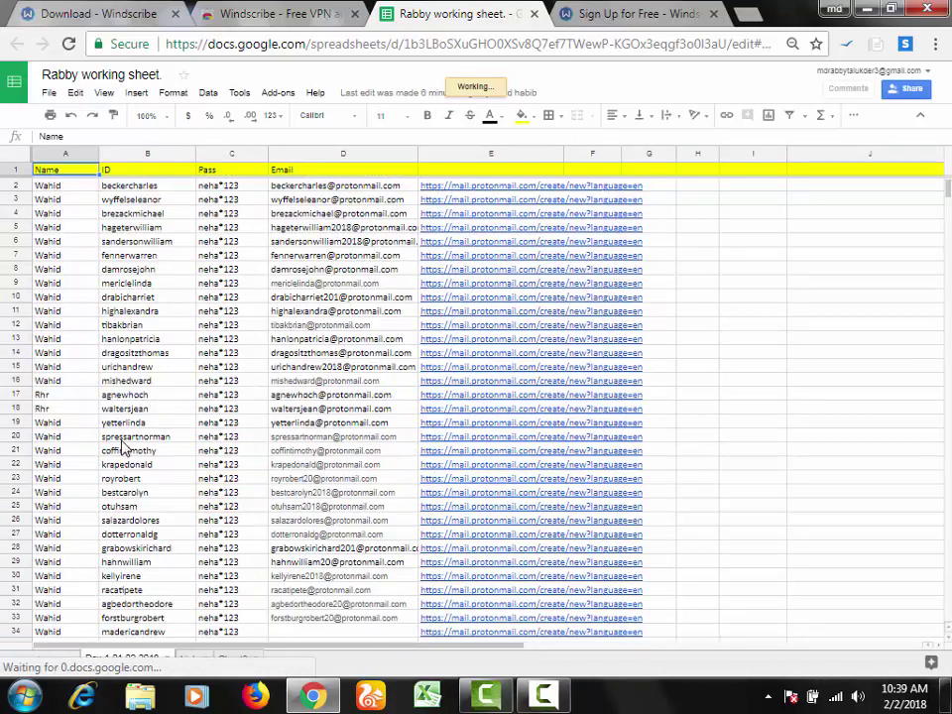
{"action": "scroll", "coordinate": [122, 449], "scroll_direction": "down", "scroll_amount": 7}
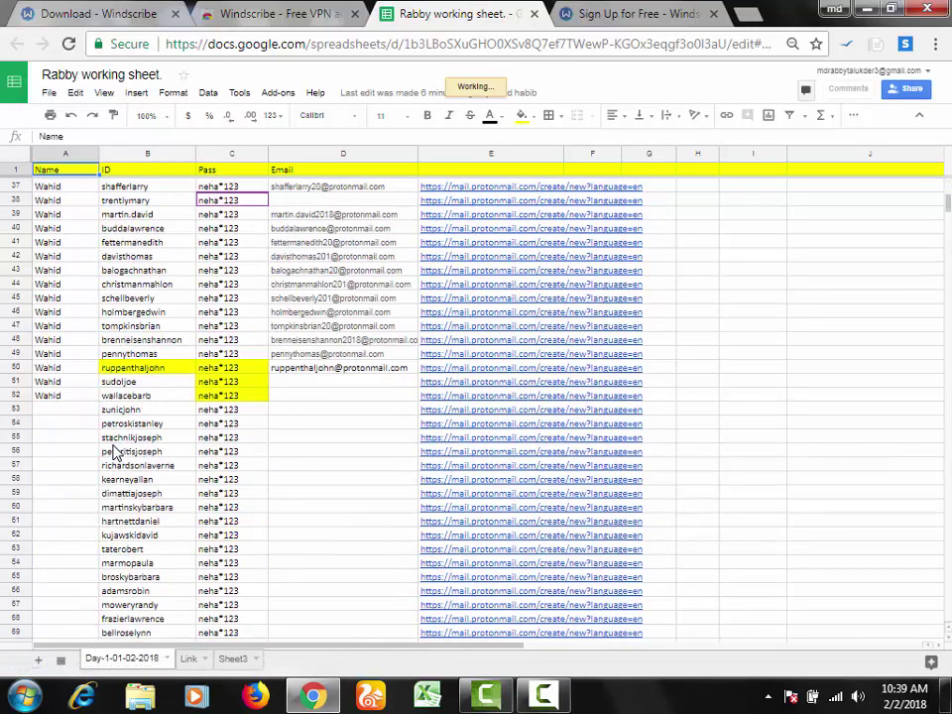
{"action": "scroll", "coordinate": [116, 453], "scroll_direction": "down", "scroll_amount": 3}
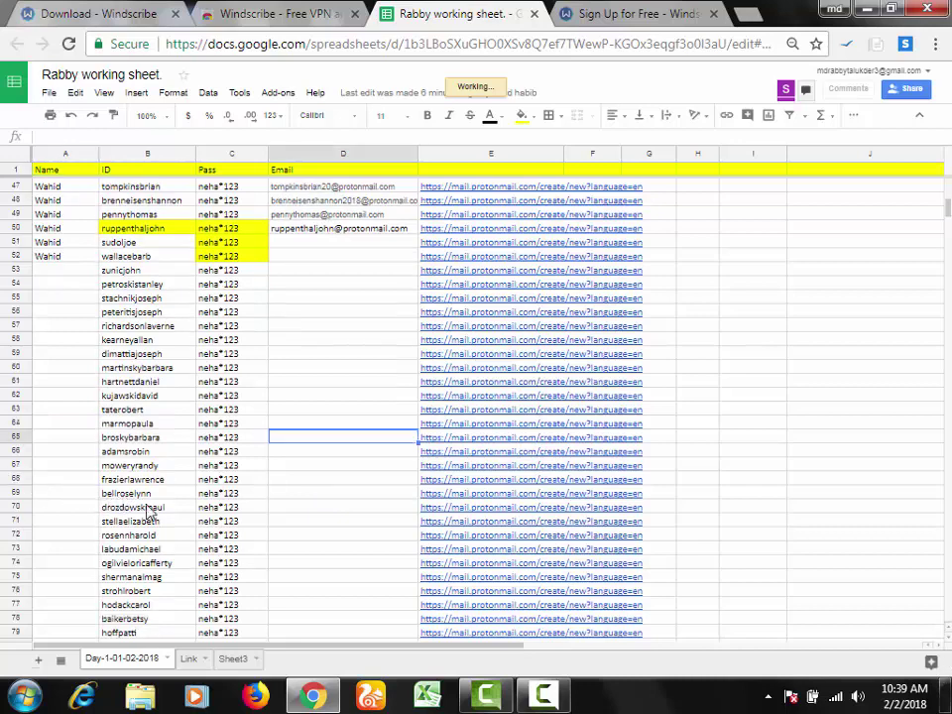
{"action": "scroll", "coordinate": [298, 556], "scroll_direction": "down", "scroll_amount": 10}
{"action": "scroll", "coordinate": [332, 536], "scroll_direction": "down", "scroll_amount": 2}
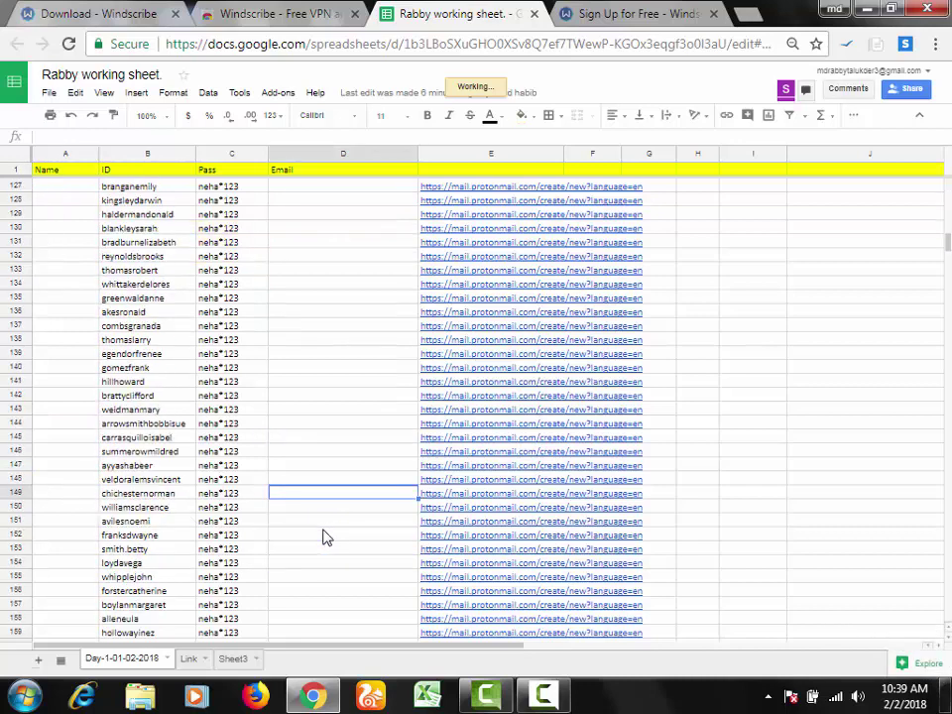
{"action": "scroll", "coordinate": [323, 537], "scroll_direction": "down", "scroll_amount": 20}
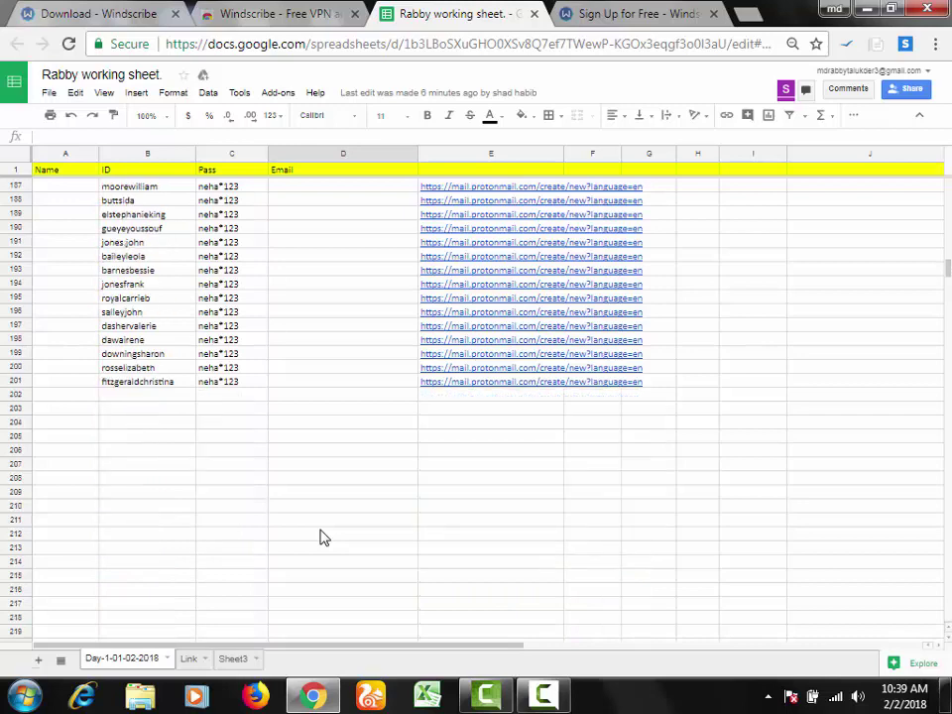
{"action": "scroll", "coordinate": [322, 537], "scroll_direction": "up", "scroll_amount": 20}
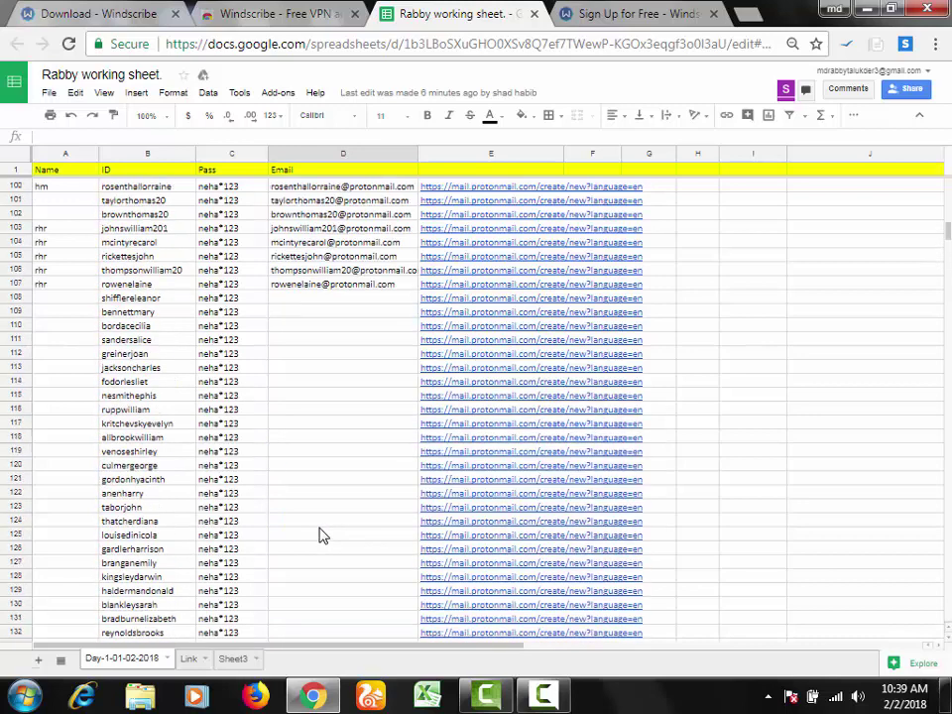
{"action": "scroll", "coordinate": [322, 536], "scroll_direction": "up", "scroll_amount": 3}
Step: Select row 108's ID cell B108, then switch to the Windscribe sign-up tab
{"action": "left_click", "coordinate": [65, 442]}
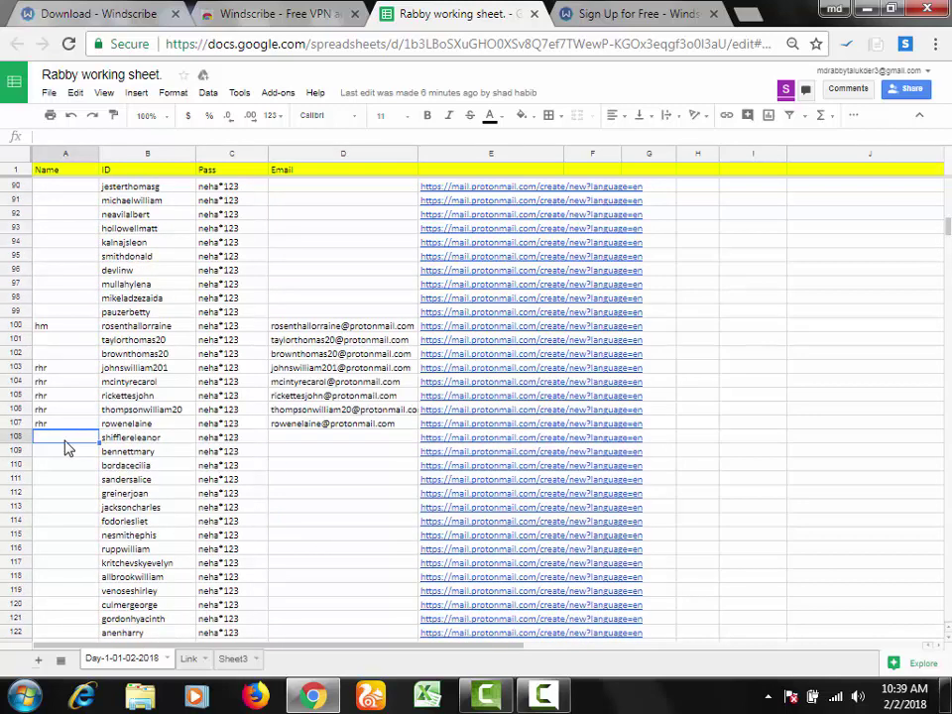
{"action": "left_click", "coordinate": [154, 442]}
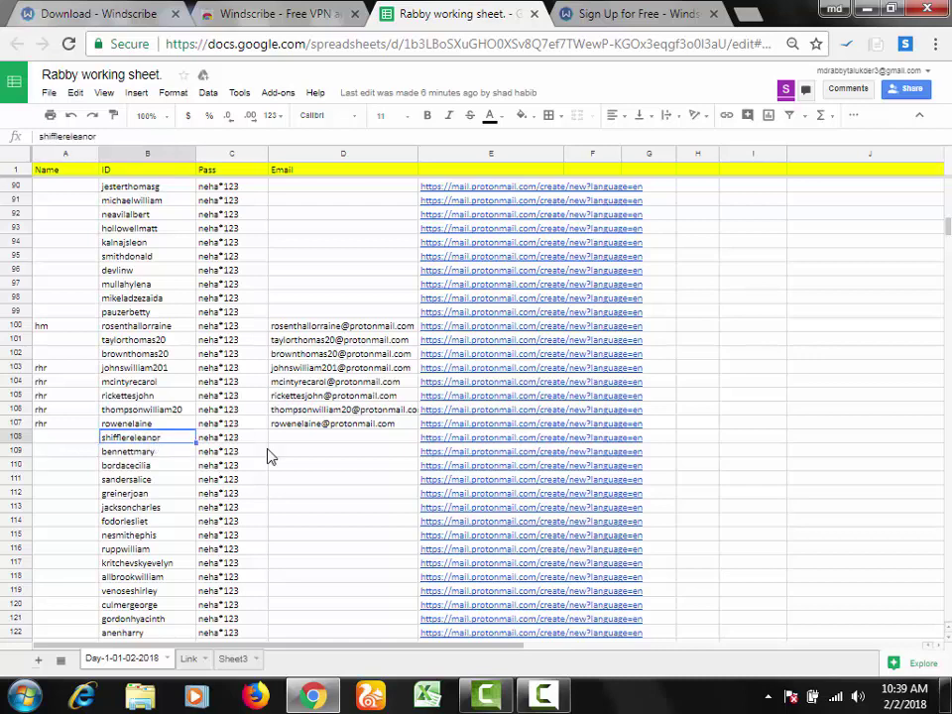
{"action": "left_click", "coordinate": [597, 12]}
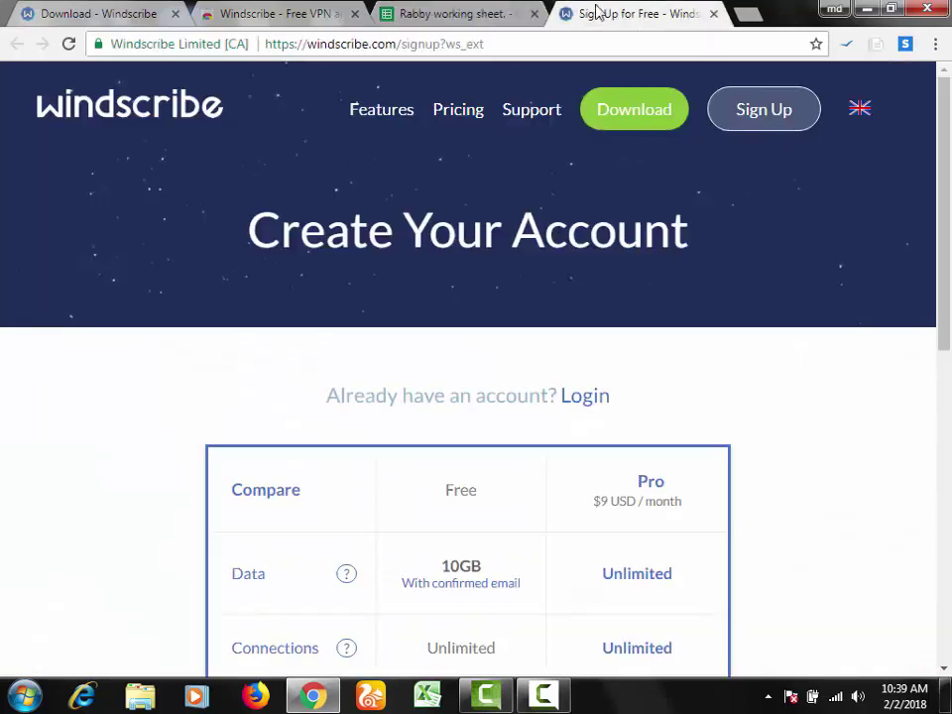
Step: Reload the Windscribe Web Store listing, then open Windscribe's download page from the sign-up tab
{"action": "left_click", "coordinate": [256, 8]}
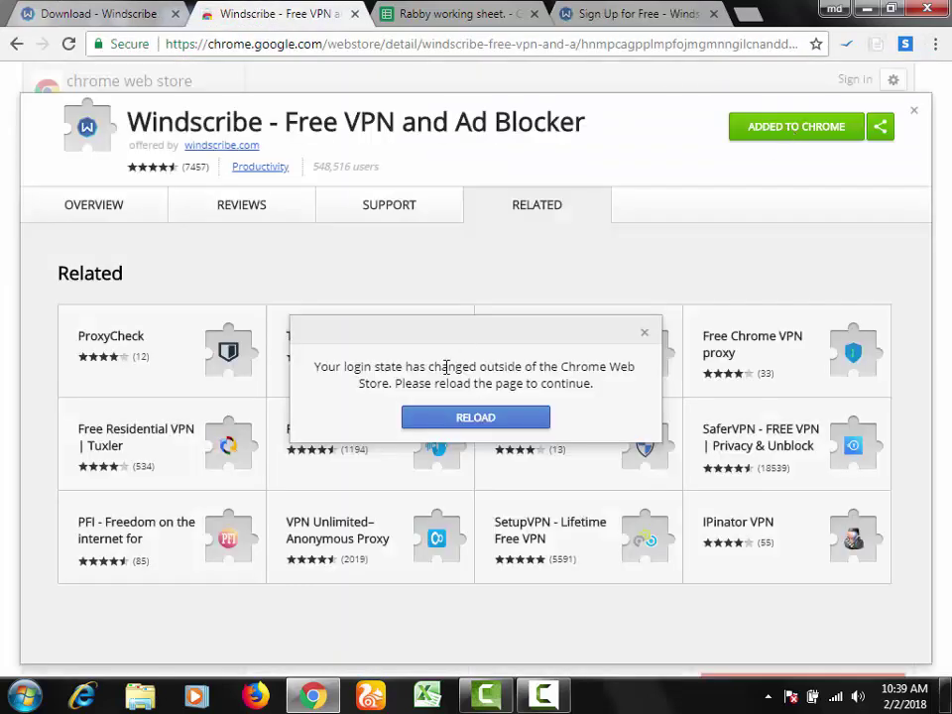
{"action": "left_click", "coordinate": [462, 420]}
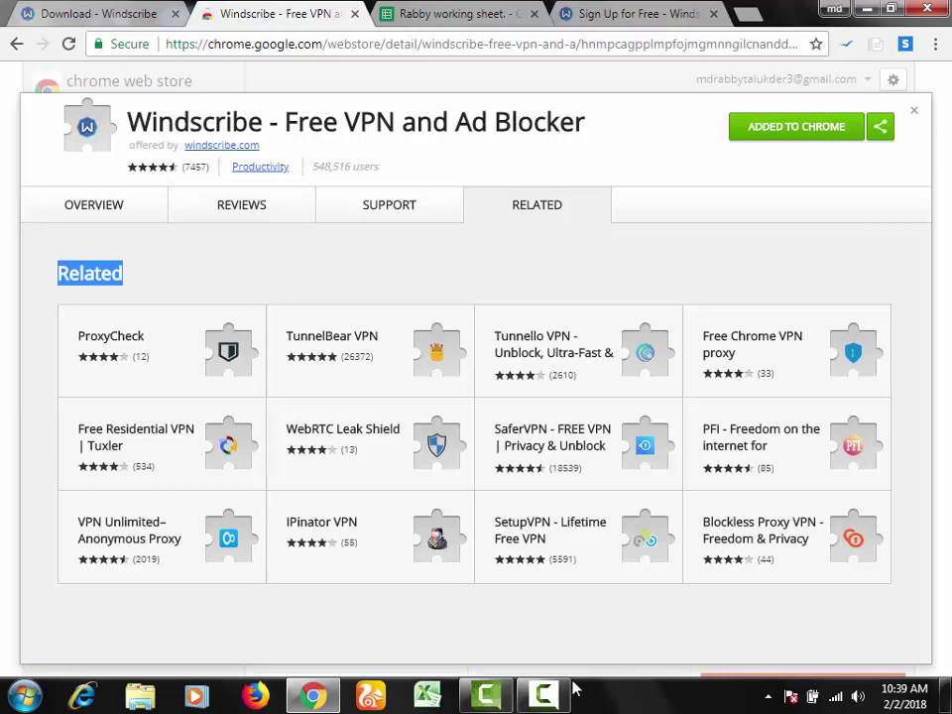
{"action": "left_click", "coordinate": [655, 10]}
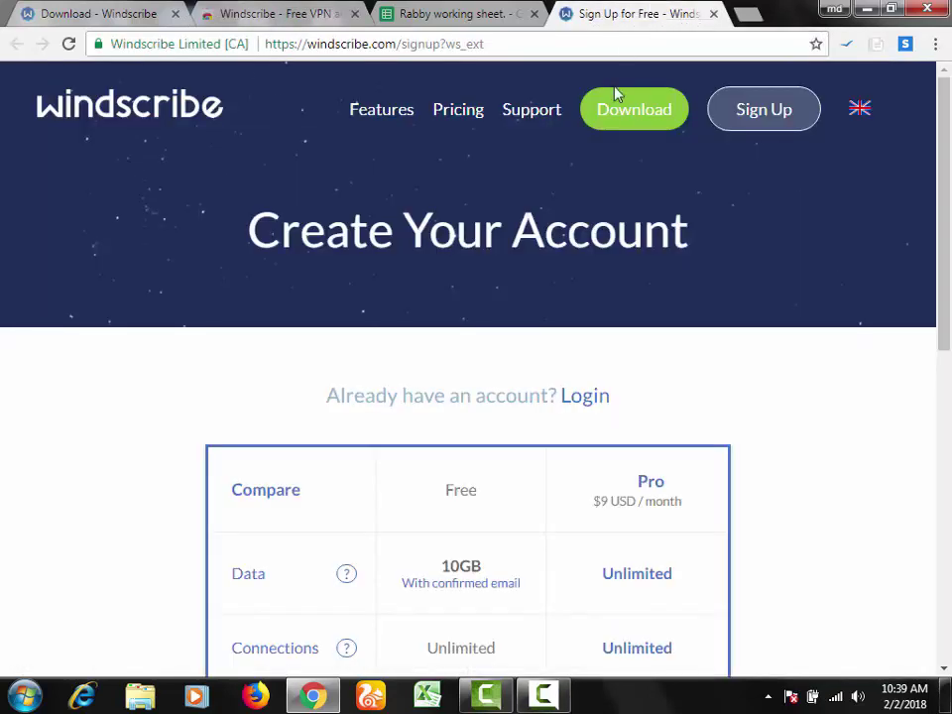
{"action": "scroll", "coordinate": [942, 192], "scroll_direction": "down", "scroll_amount": 3}
{"action": "scroll", "coordinate": [944, 175], "scroll_direction": "up", "scroll_amount": 3}
{"action": "left_click", "coordinate": [640, 112]}
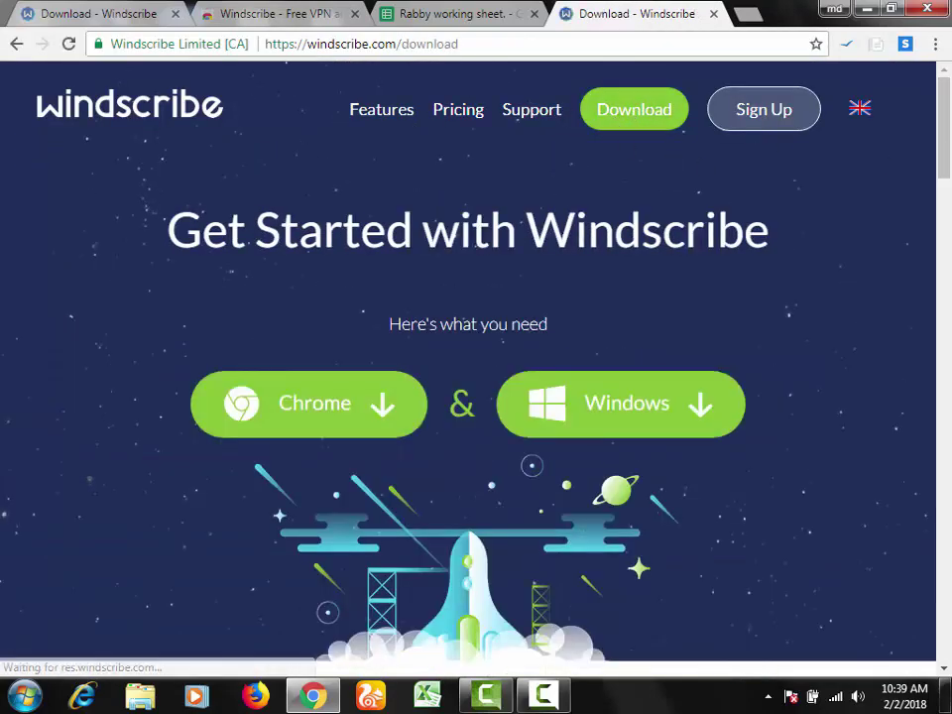
Step: Download the Windows Windscribe installer, close the download tab, and launch Windscribe.exe
{"action": "scroll", "coordinate": [950, 189], "scroll_direction": "down", "scroll_amount": 3}
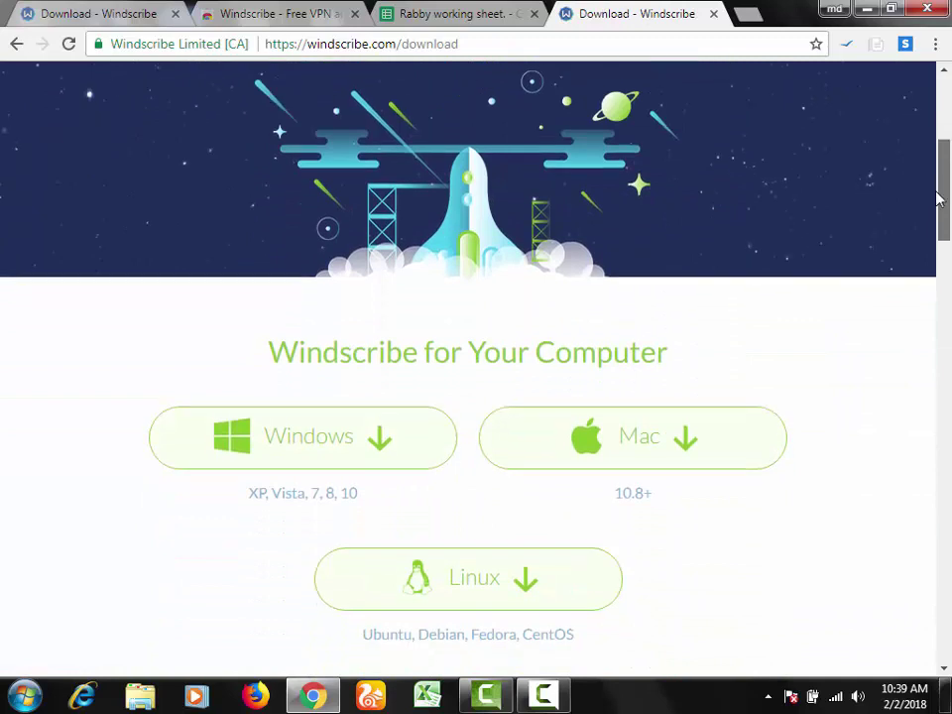
{"action": "left_click", "coordinate": [269, 470]}
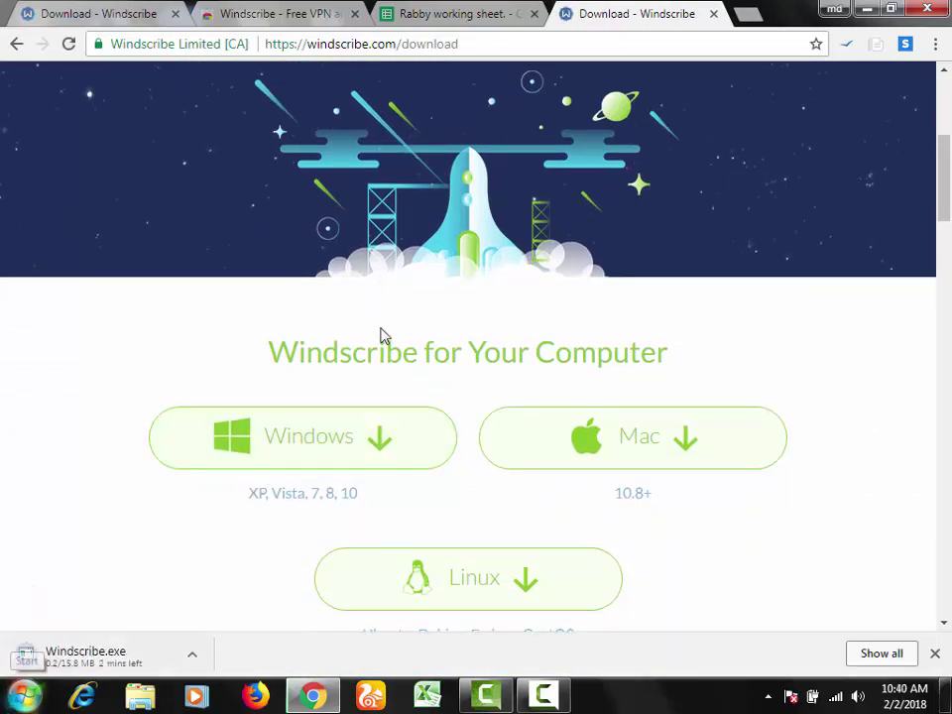
{"action": "left_click", "coordinate": [715, 15]}
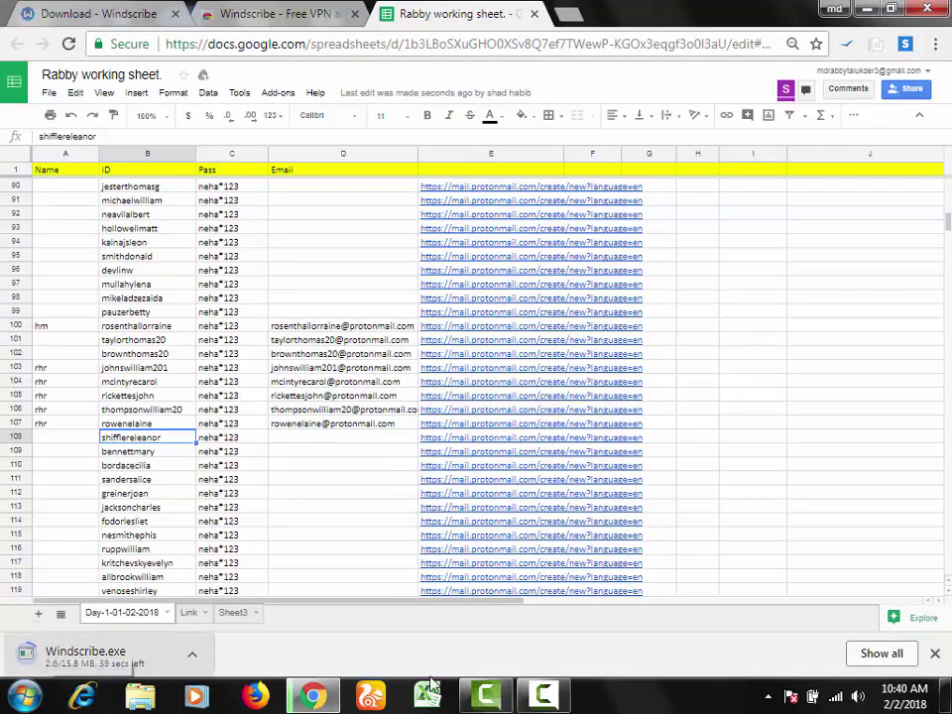
{"action": "left_click", "coordinate": [488, 699]}
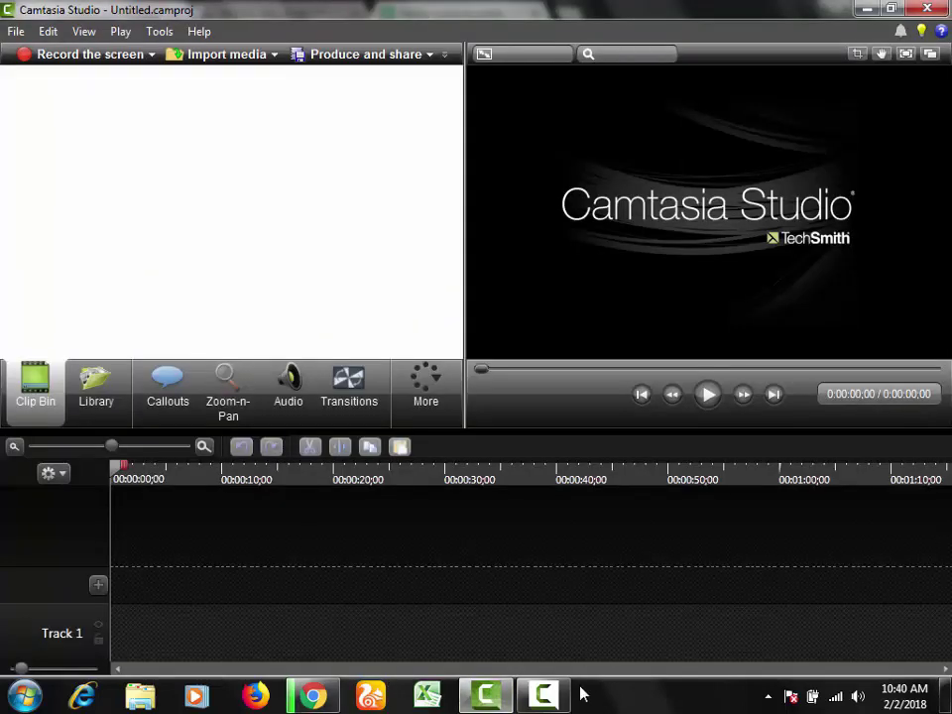
{"action": "left_click", "coordinate": [540, 702]}
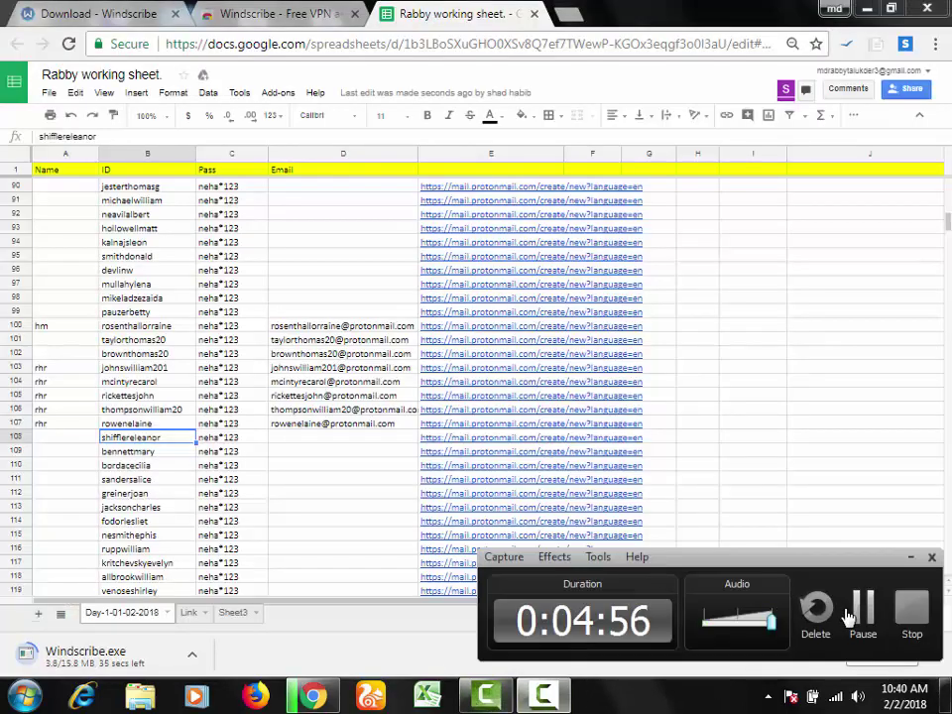
{"action": "left_click", "coordinate": [861, 603]}
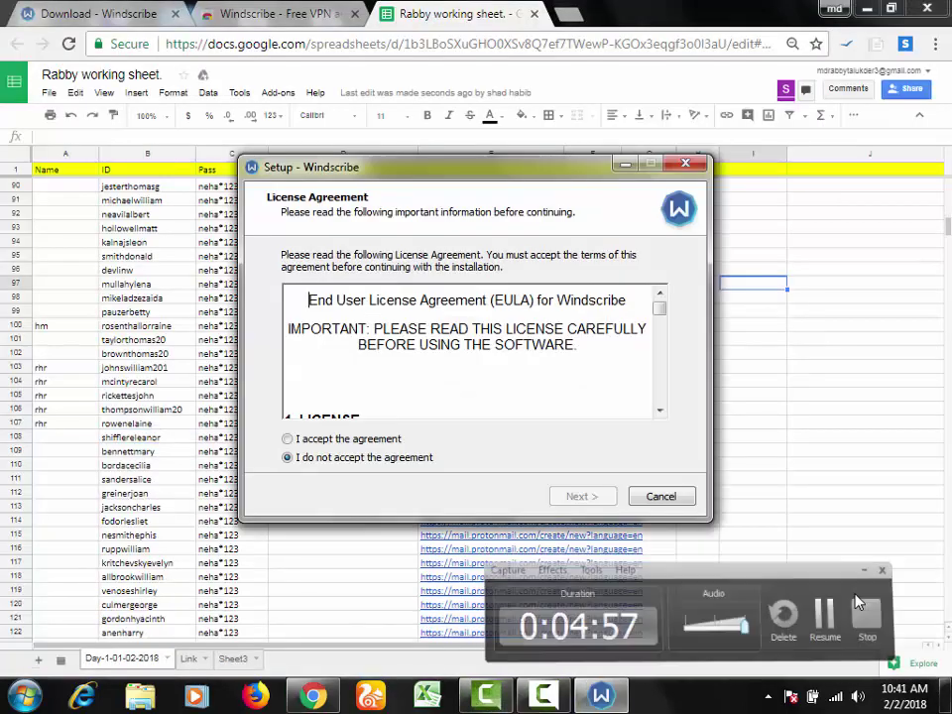
Step: Accept the license, choose Express Install, and allow the network adapter driver to install
{"action": "left_click", "coordinate": [824, 615]}
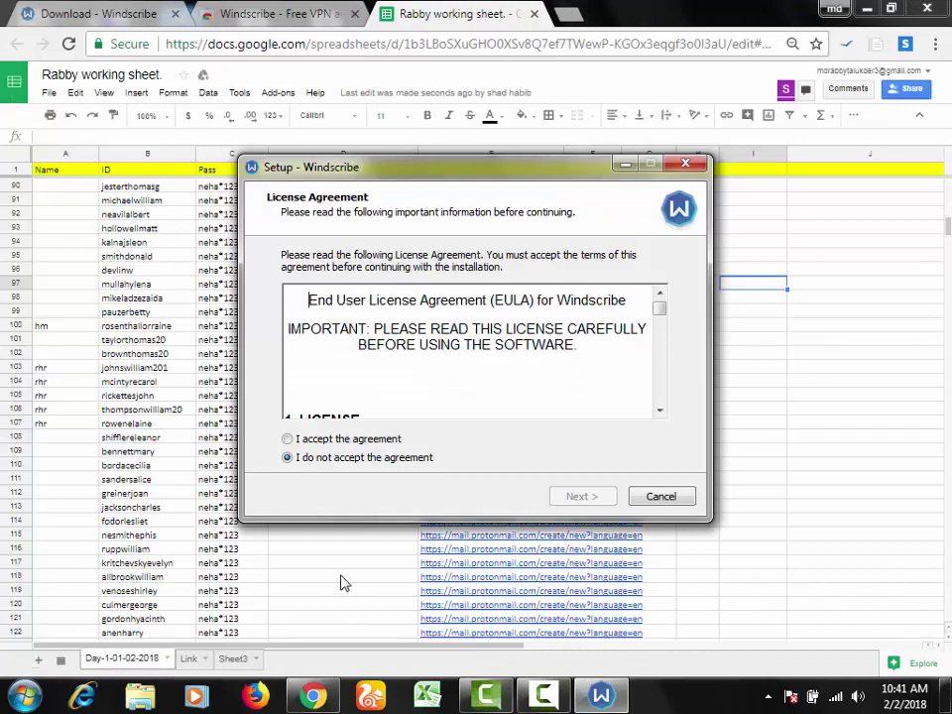
{"action": "left_click", "coordinate": [359, 440]}
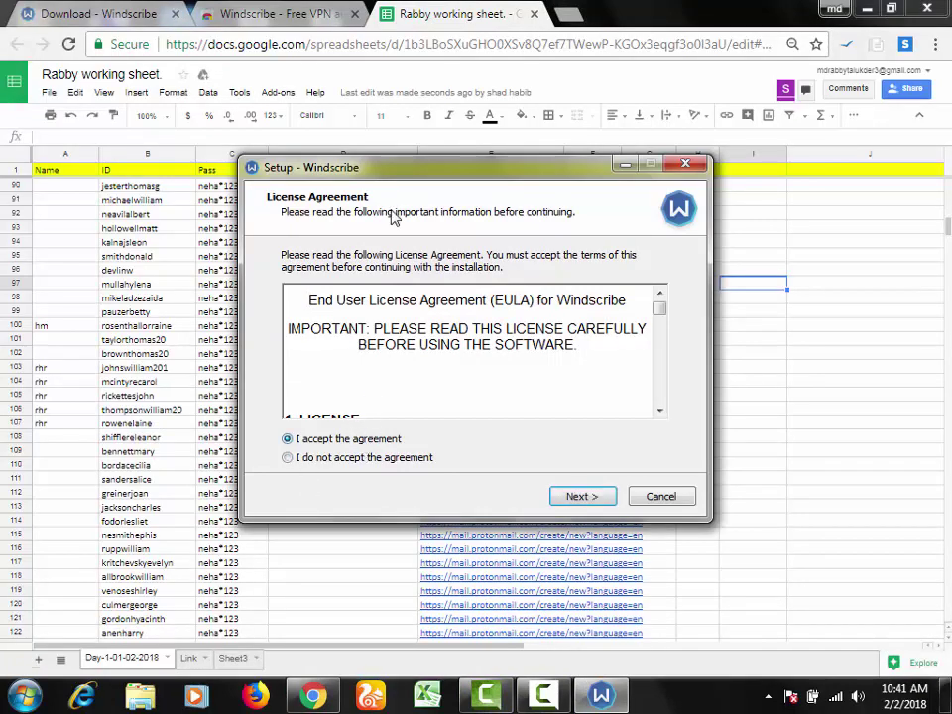
{"action": "left_click", "coordinate": [585, 497]}
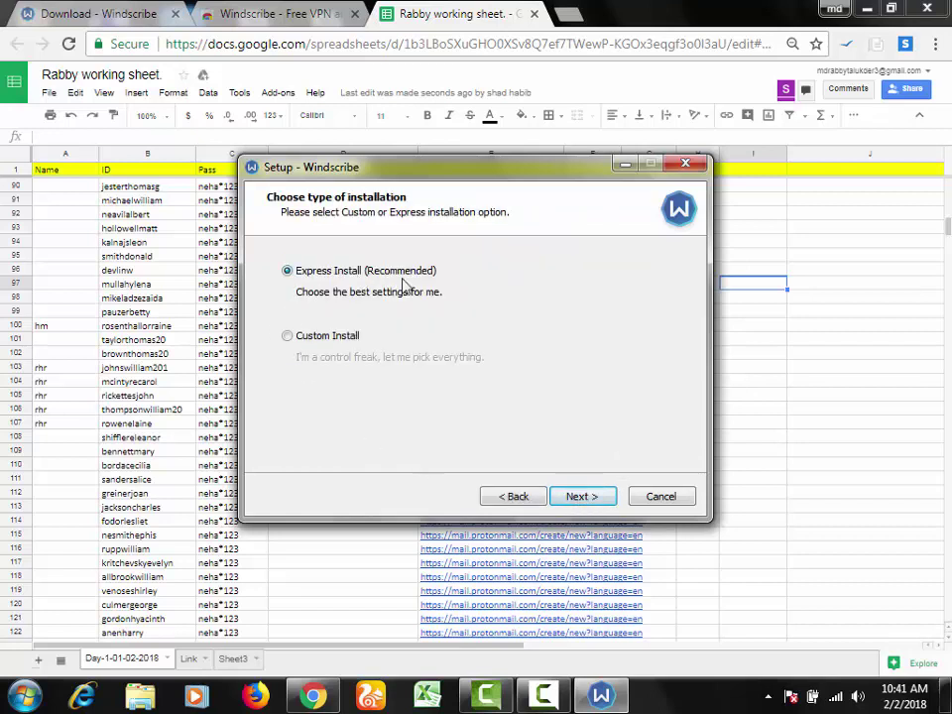
{"action": "left_click", "coordinate": [595, 498]}
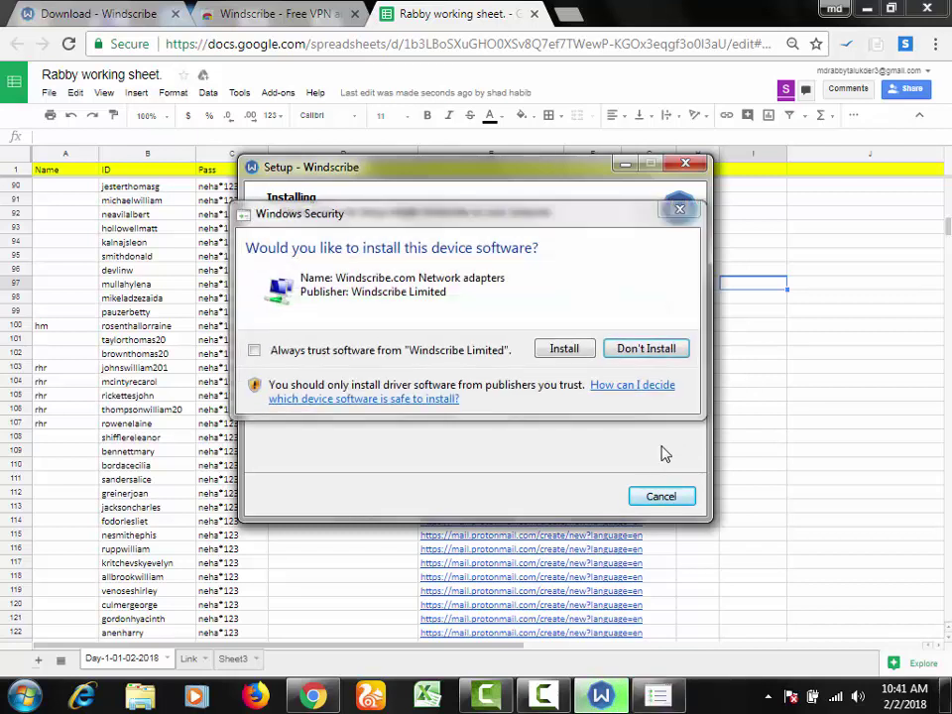
{"action": "left_click", "coordinate": [561, 348]}
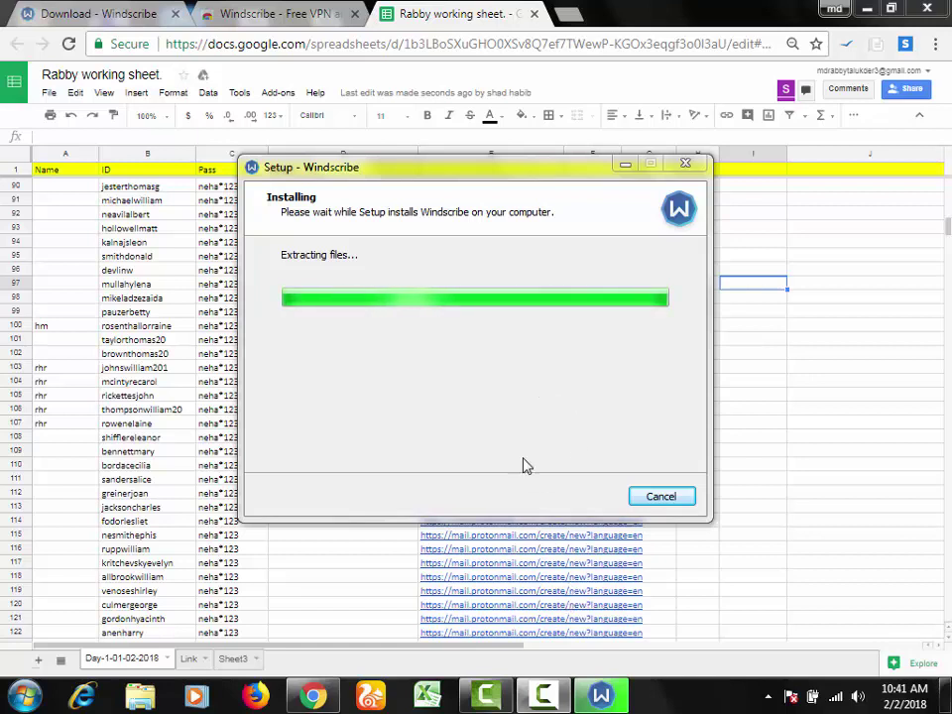
{"action": "left_click", "coordinate": [543, 698]}
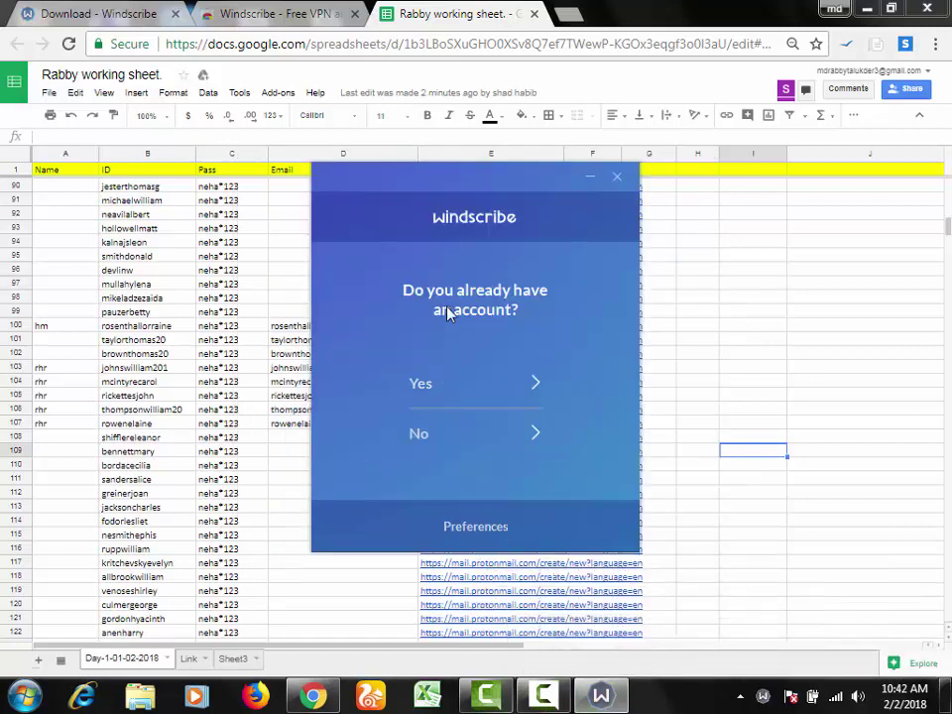
Step: Log in to Windscribe with the existing account's username and password, then close Internet Explorer
{"action": "left_click", "coordinate": [543, 698]}
{"action": "left_click", "coordinate": [543, 698]}
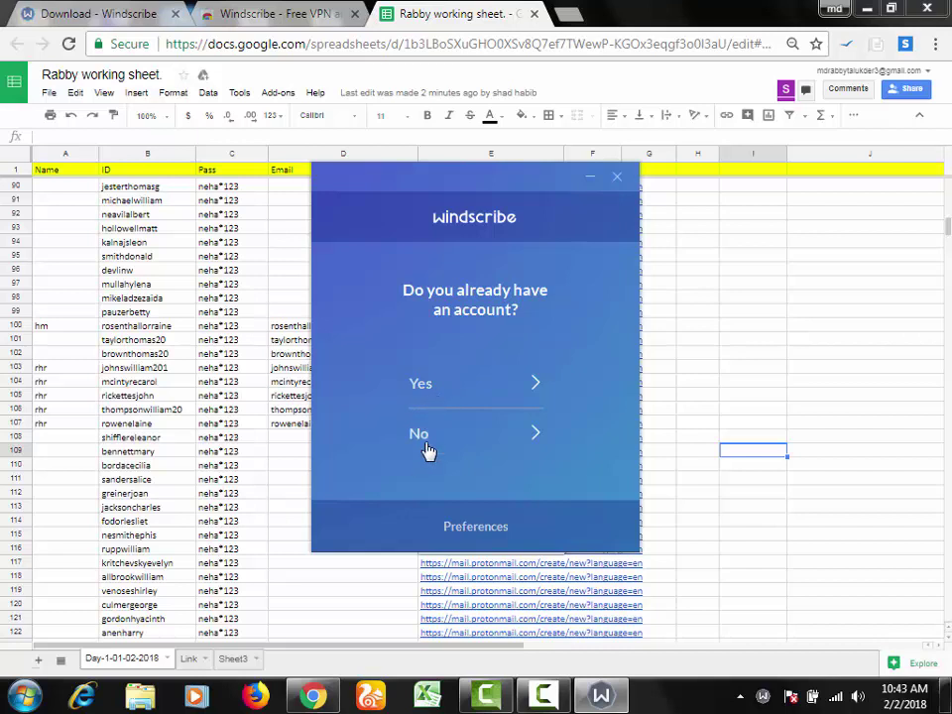
{"action": "left_click", "coordinate": [424, 384]}
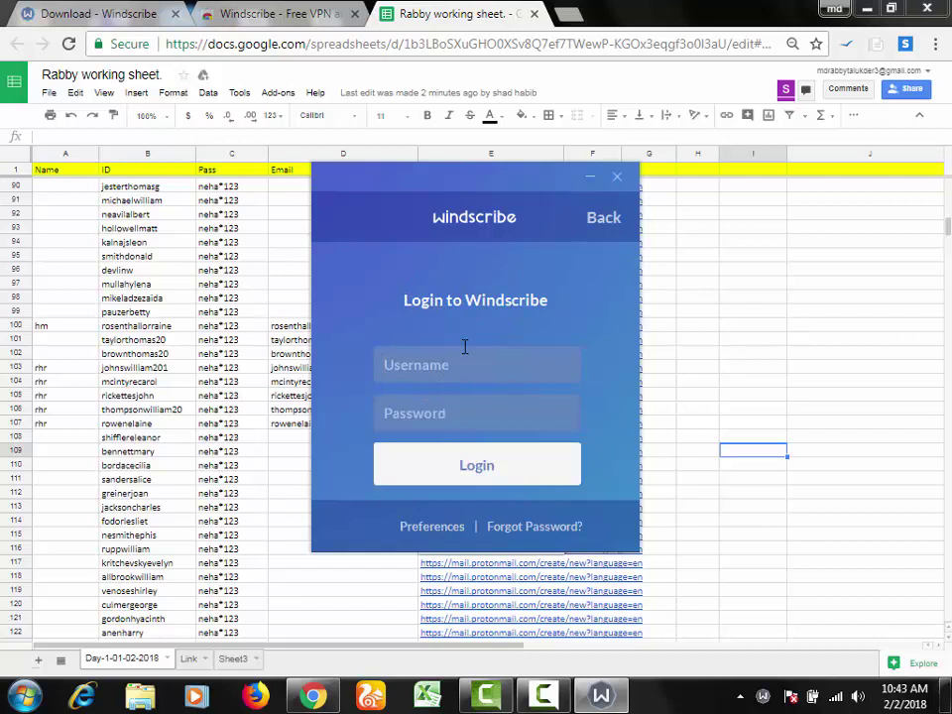
{"action": "left_click", "coordinate": [540, 697]}
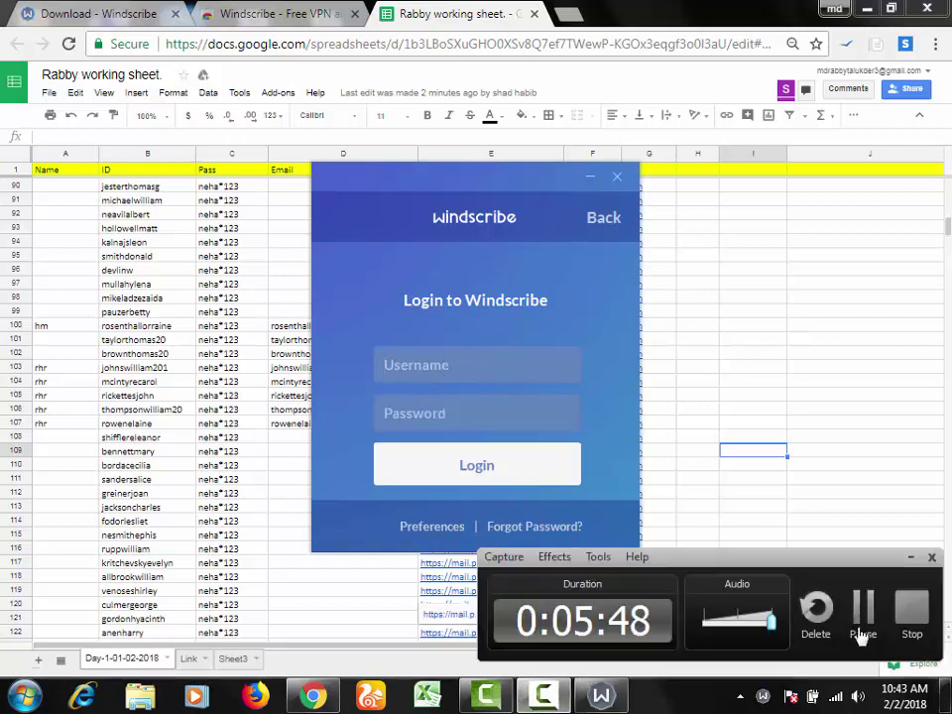
{"action": "left_click", "coordinate": [869, 619]}
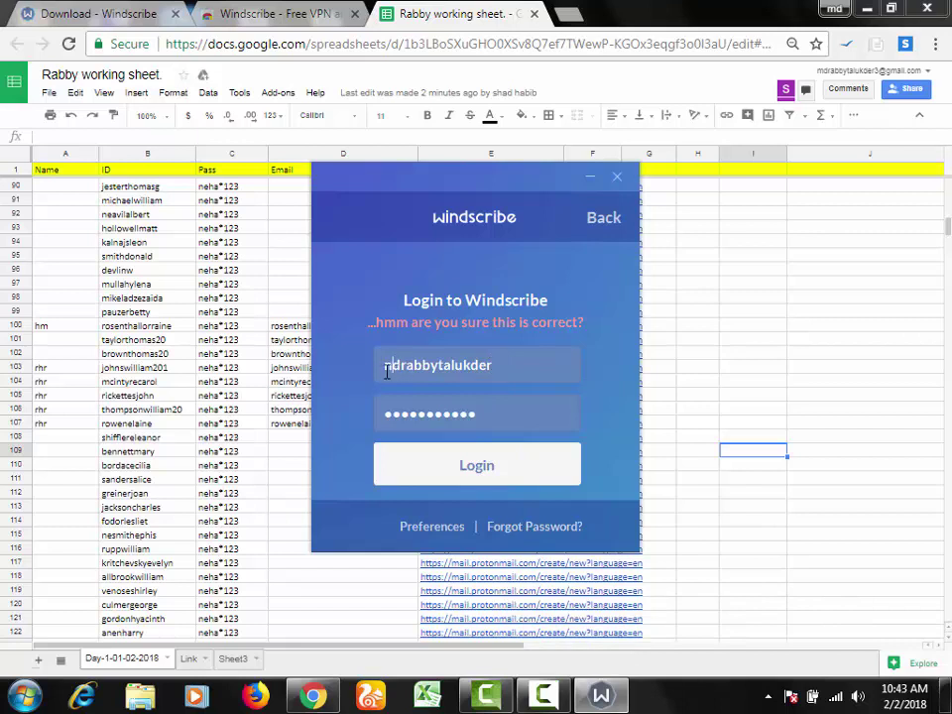
{"action": "left_click", "coordinate": [521, 480]}
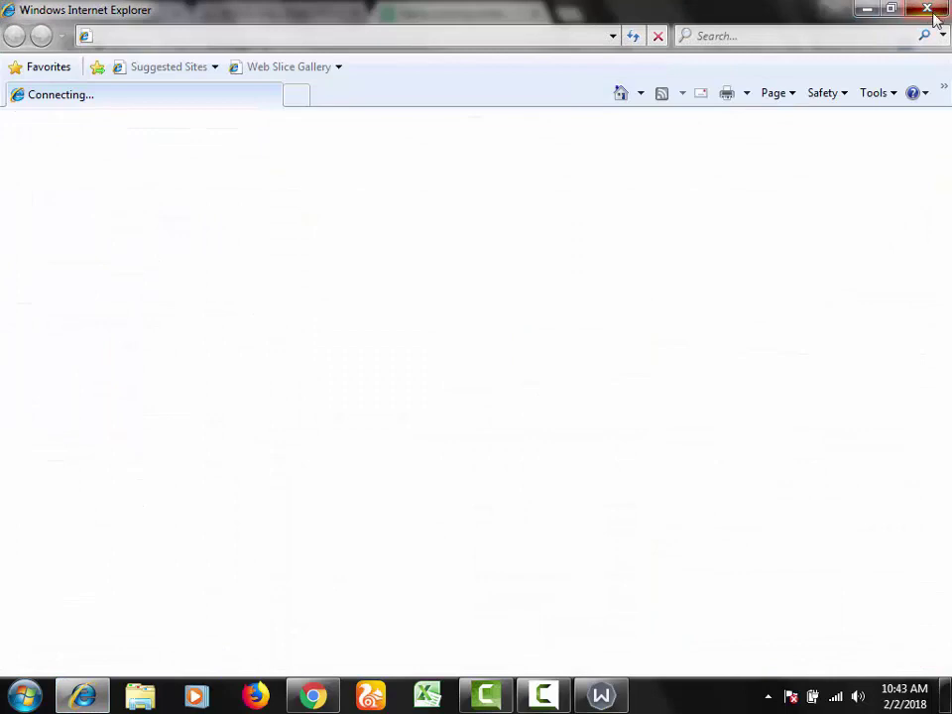
{"action": "left_click", "coordinate": [933, 10]}
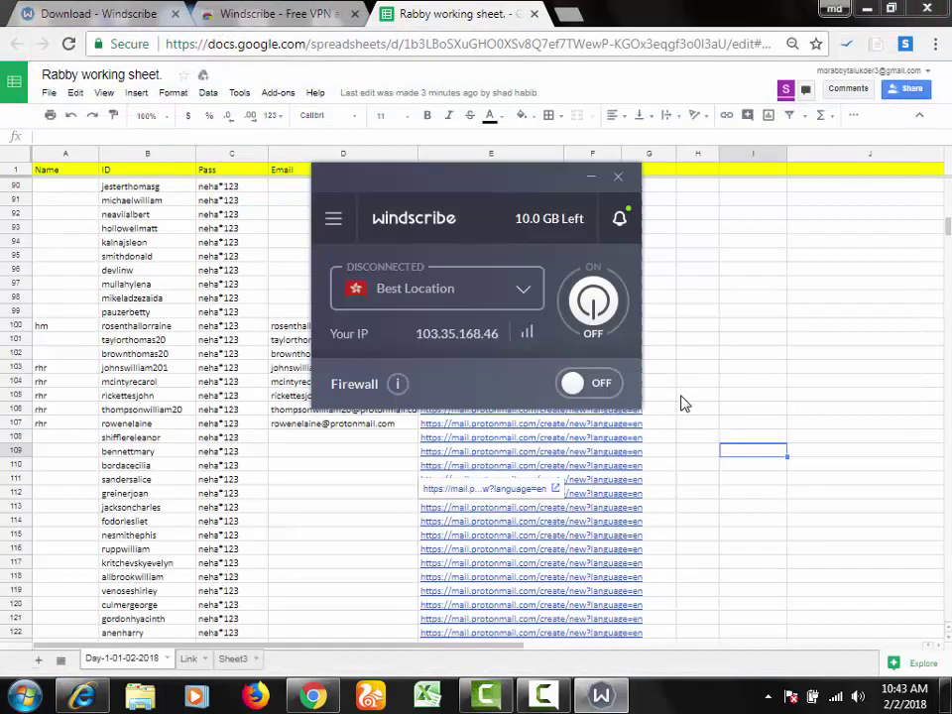
Step: Browse the server list, connect Windscribe to Best Location, and minimise the app
{"action": "left_click", "coordinate": [521, 291]}
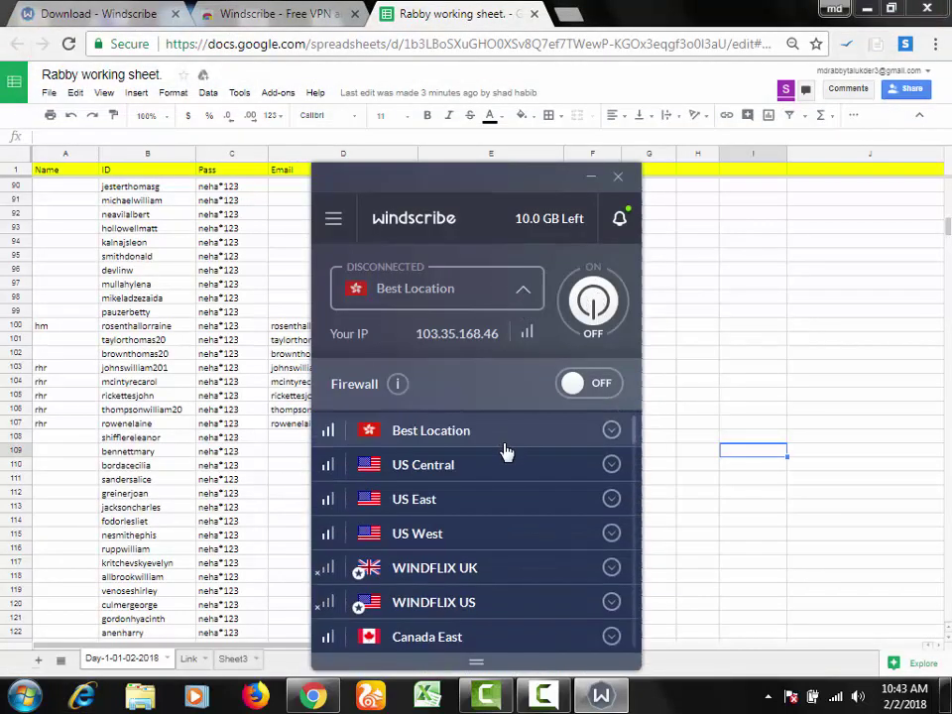
{"action": "scroll", "coordinate": [431, 564], "scroll_direction": "down", "scroll_amount": 1}
{"action": "scroll", "coordinate": [432, 560], "scroll_direction": "down", "scroll_amount": 4}
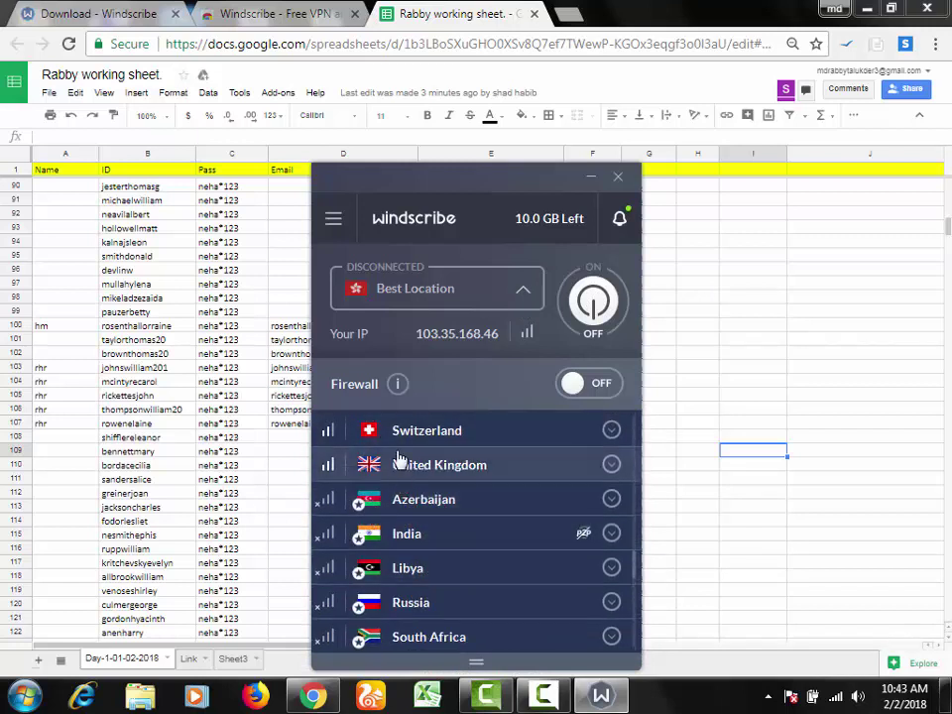
{"action": "scroll", "coordinate": [412, 516], "scroll_direction": "up", "scroll_amount": 4}
{"action": "scroll", "coordinate": [455, 478], "scroll_direction": "up", "scroll_amount": 5}
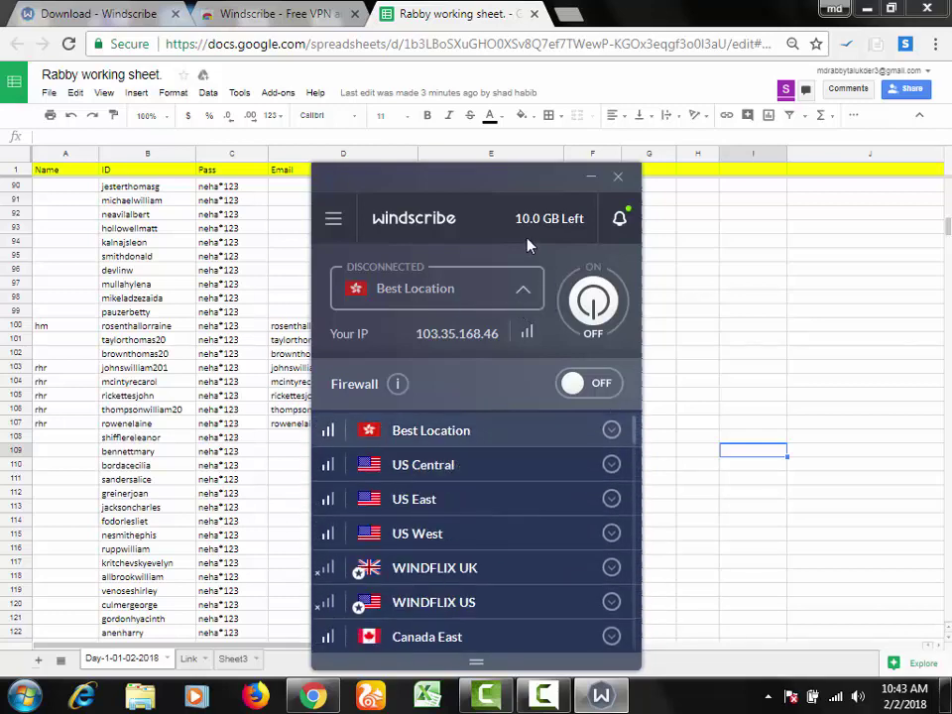
{"action": "left_click", "coordinate": [524, 290]}
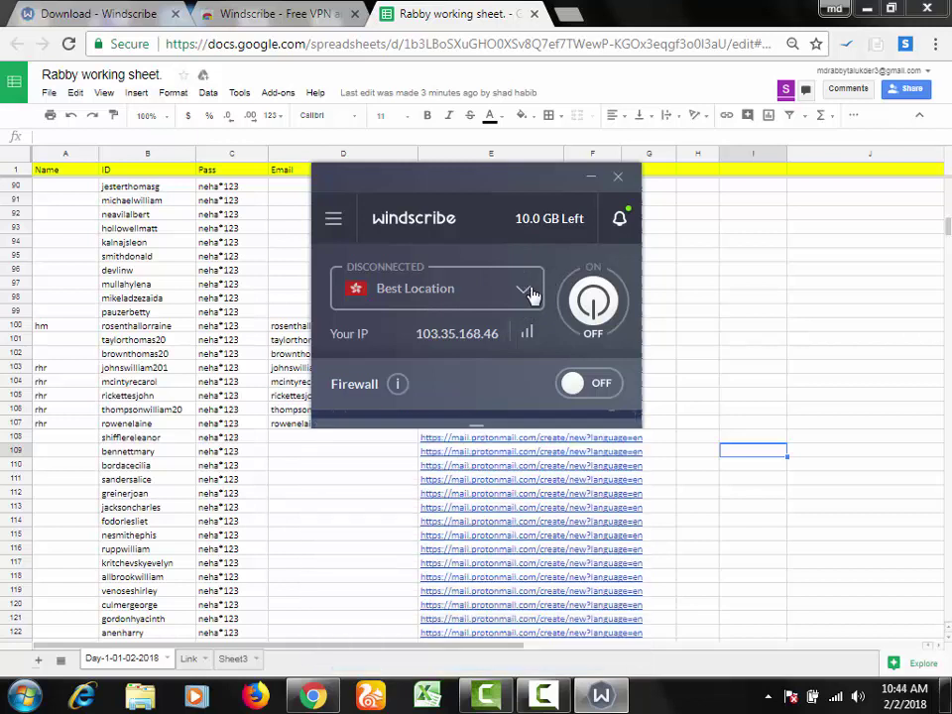
{"action": "left_click", "coordinate": [591, 306]}
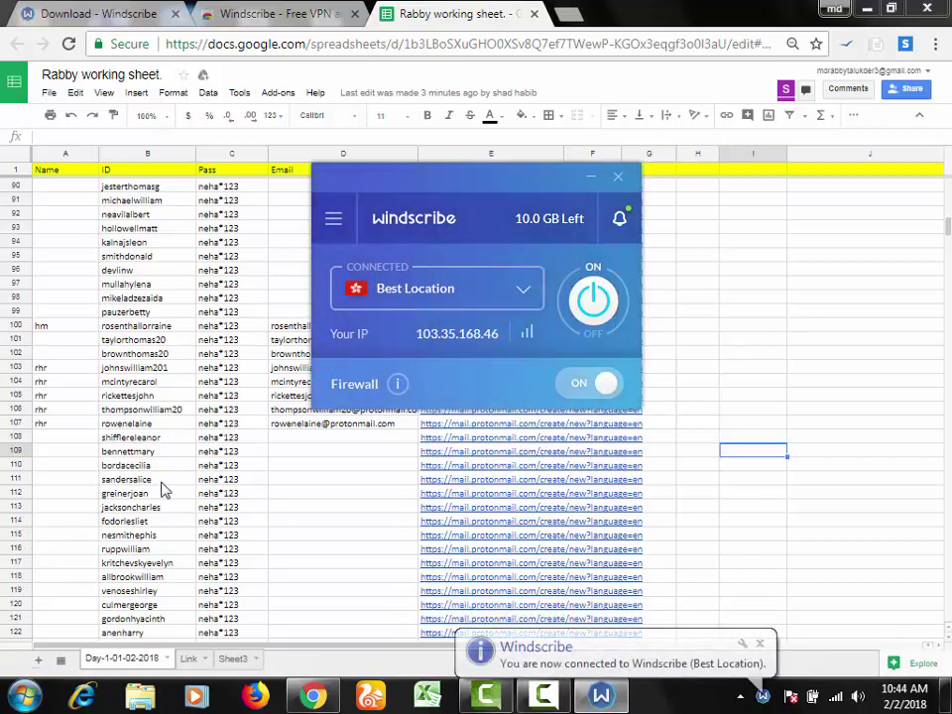
{"action": "left_click", "coordinate": [593, 181]}
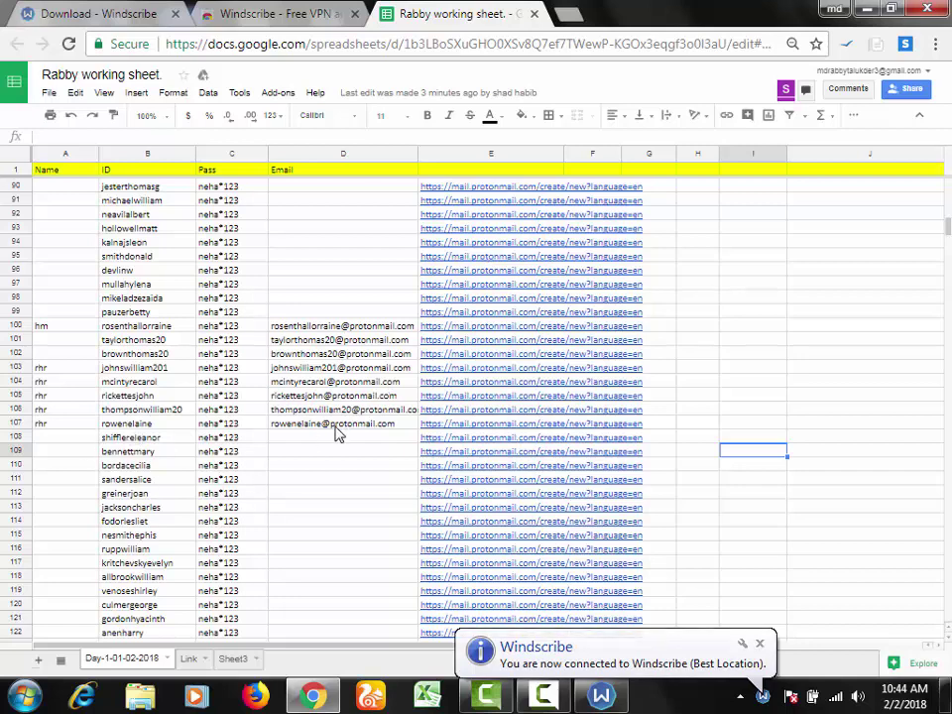
Step: Open row 108's ProtonMail sign-up link in a new tab and select the B108 username
{"action": "left_click", "coordinate": [154, 440]}
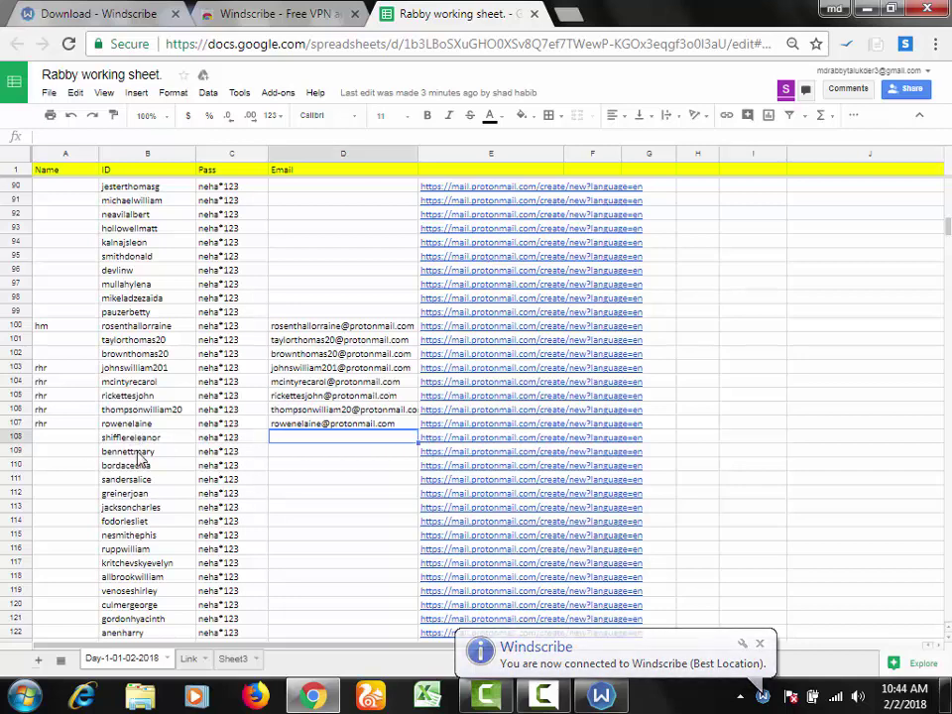
{"action": "left_click", "coordinate": [438, 437]}
{"action": "left_click", "coordinate": [443, 420]}
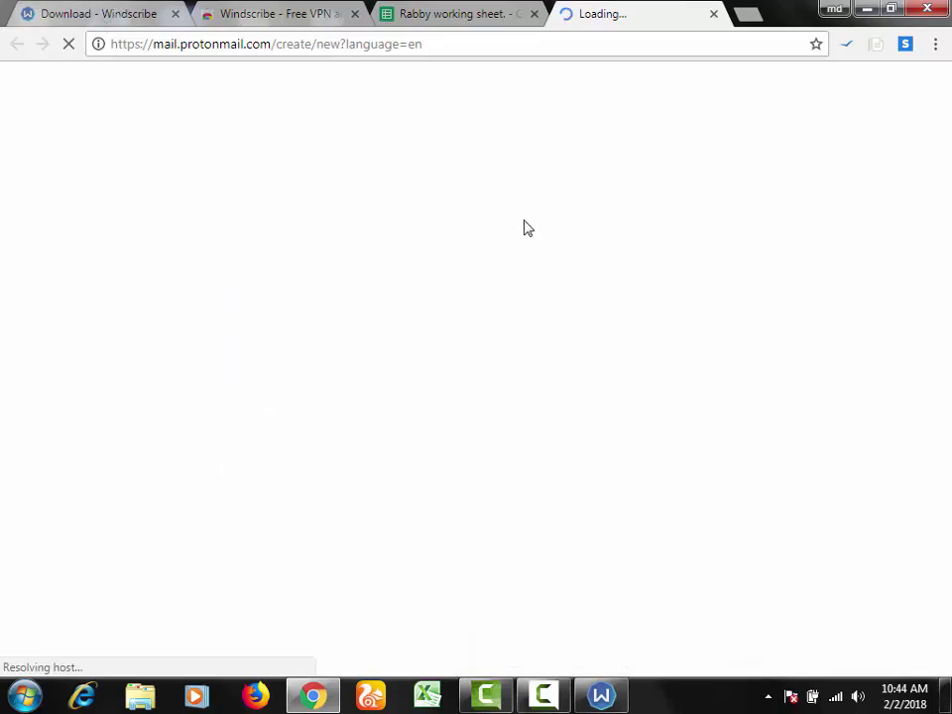
{"action": "left_click", "coordinate": [438, 14]}
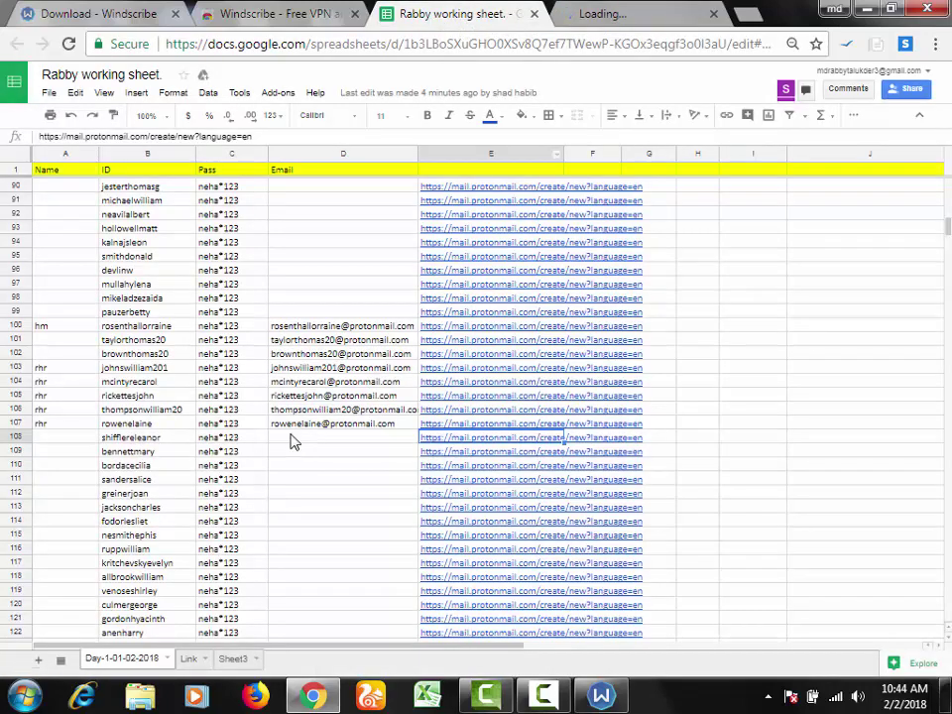
{"action": "left_click", "coordinate": [182, 439]}
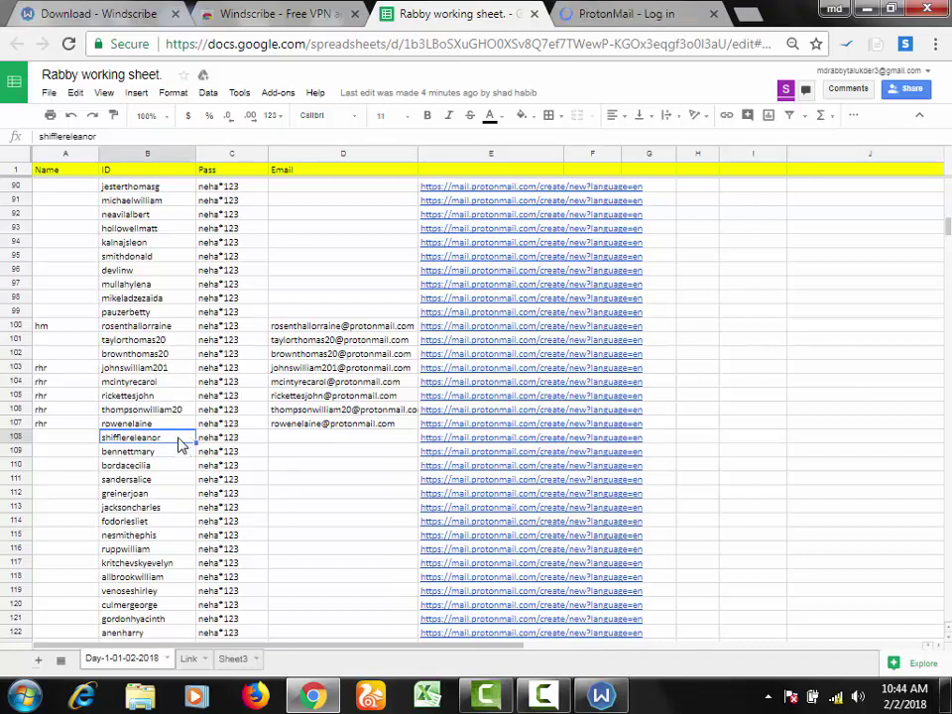
{"action": "left_click", "coordinate": [536, 222]}
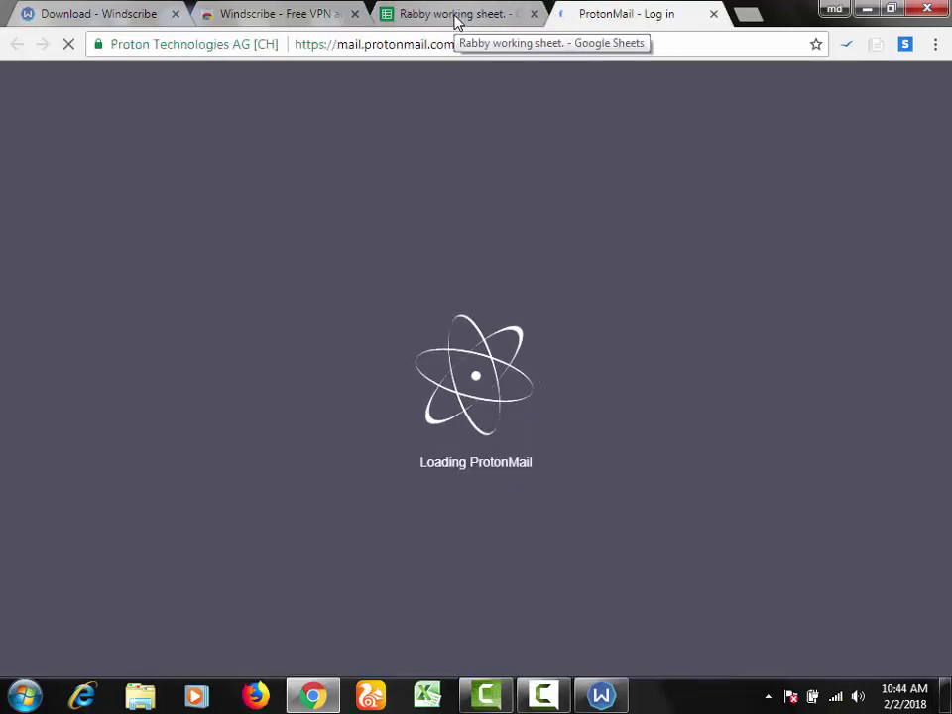
Step: Paste row 108's username into the ProtonMail sign-up form, which reports it already taken
{"action": "left_click", "coordinate": [455, 19]}
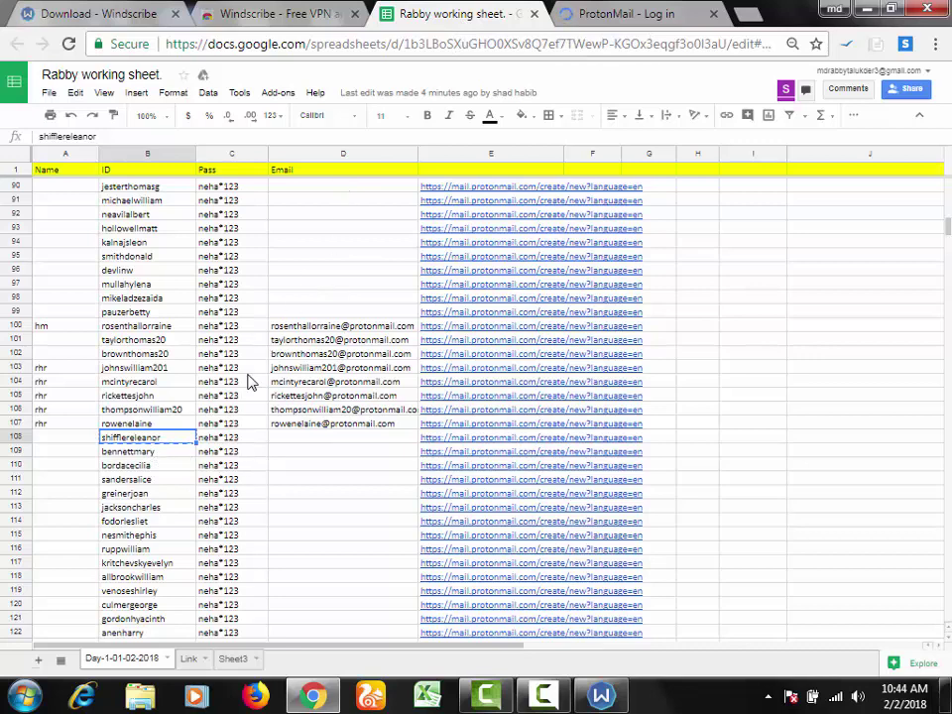
{"action": "left_click", "coordinate": [663, 11]}
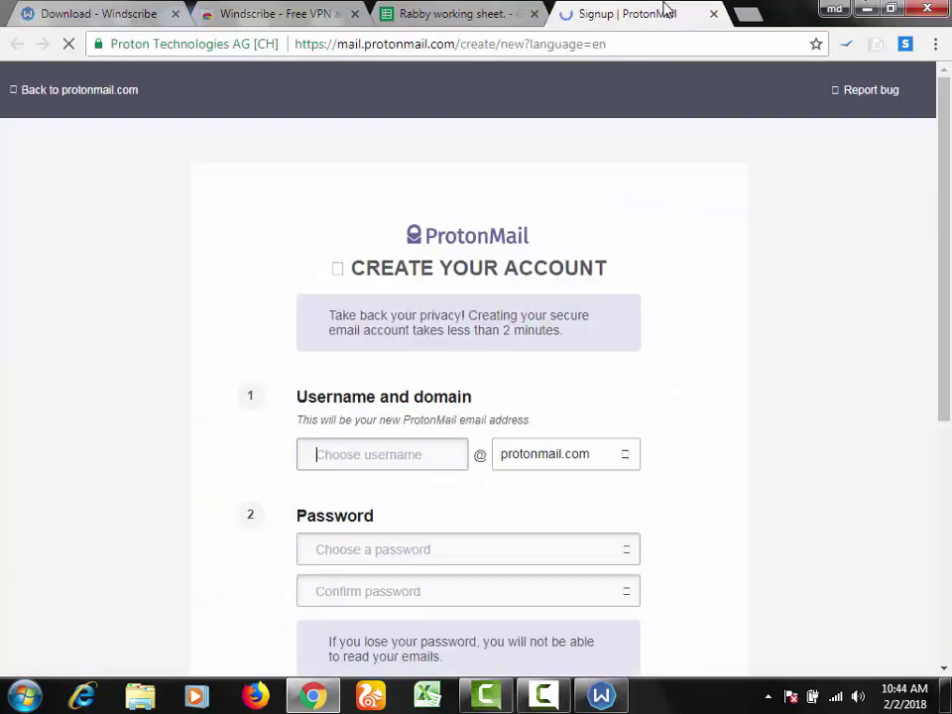
{"action": "left_click", "coordinate": [442, 451]}
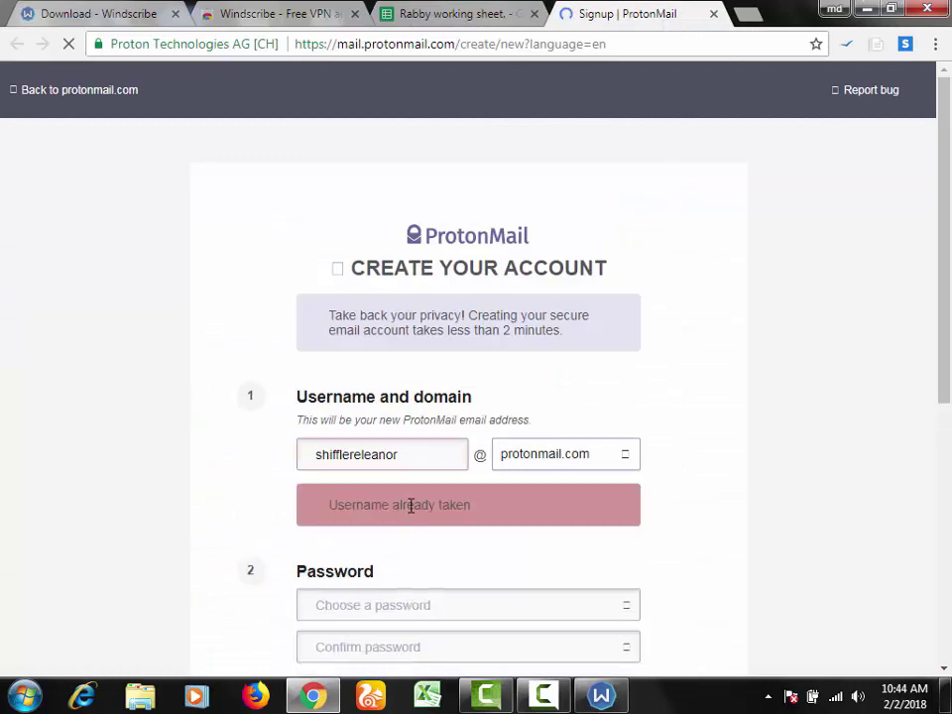
{"action": "left_click", "coordinate": [452, 14]}
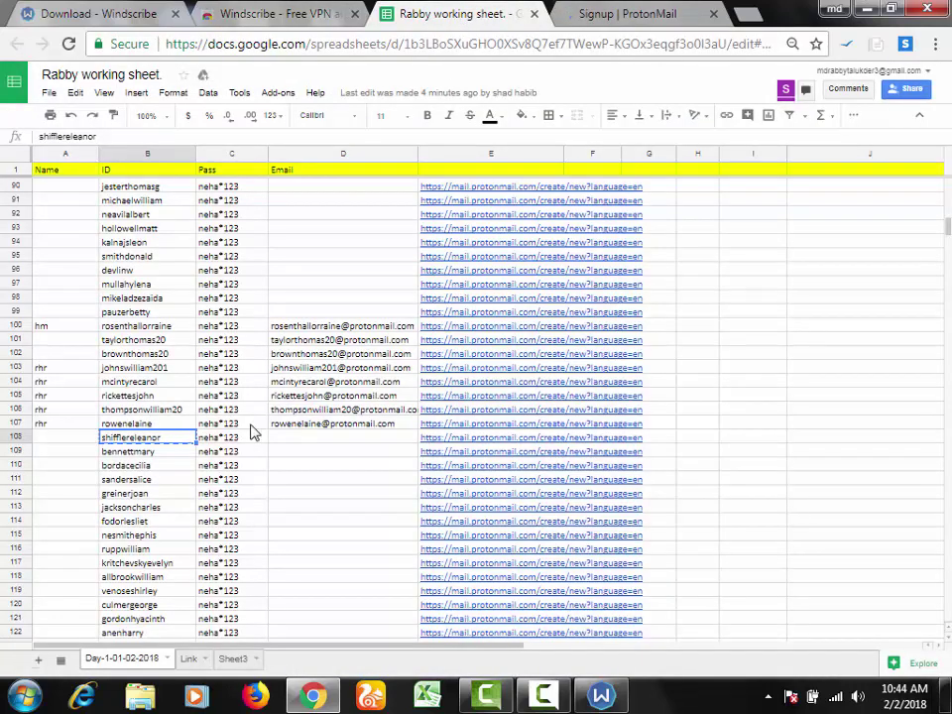
Step: Append 20 to the row 108 username in both cell B108 and the sign-up form
{"action": "double_click", "coordinate": [182, 444]}
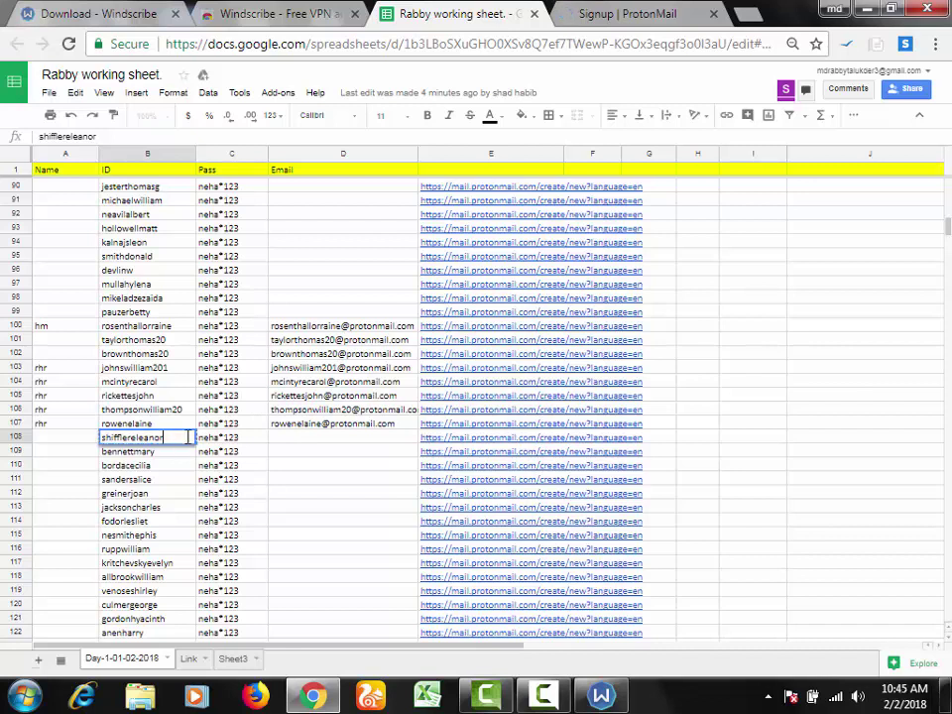
{"action": "key", "text": "Return"}
{"action": "left_click", "coordinate": [152, 443]}
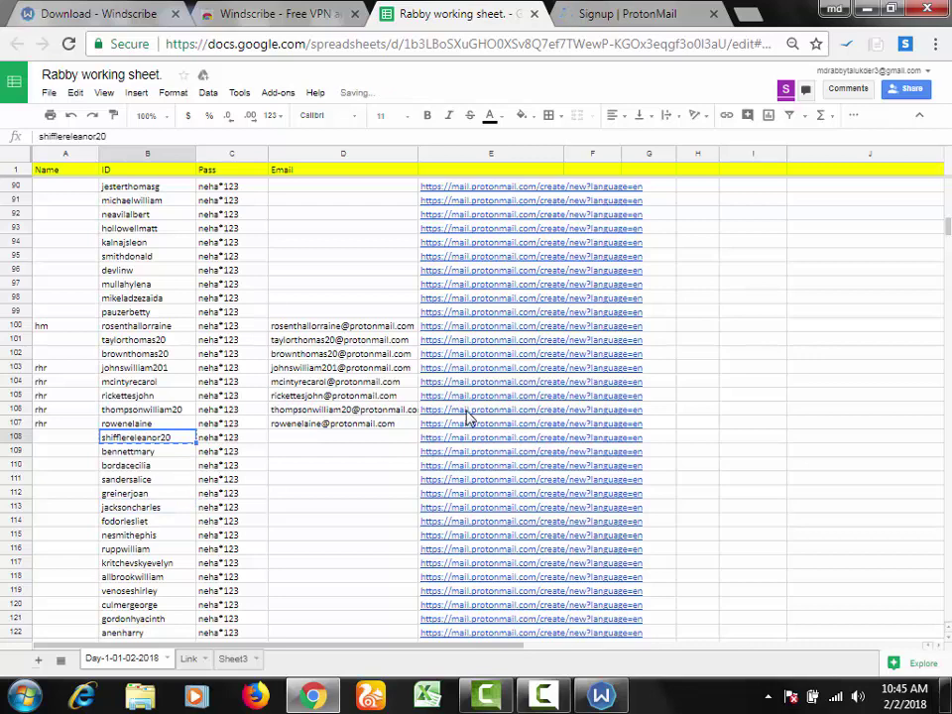
{"action": "key", "text": "ctrl+Tab"}
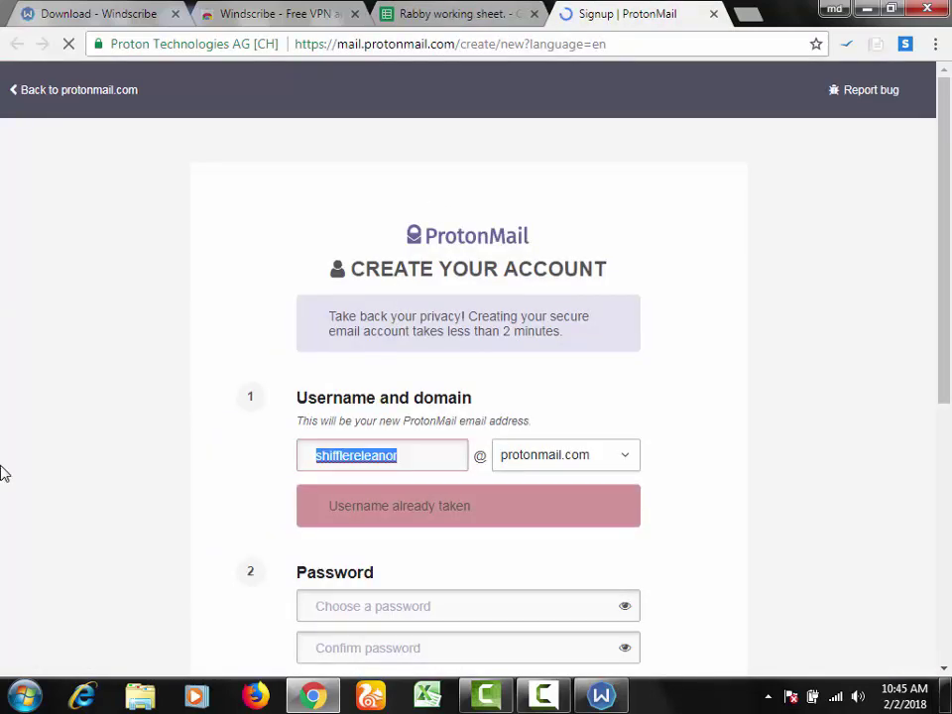
{"action": "key", "text": "End"}
{"action": "type", "text": "20"}
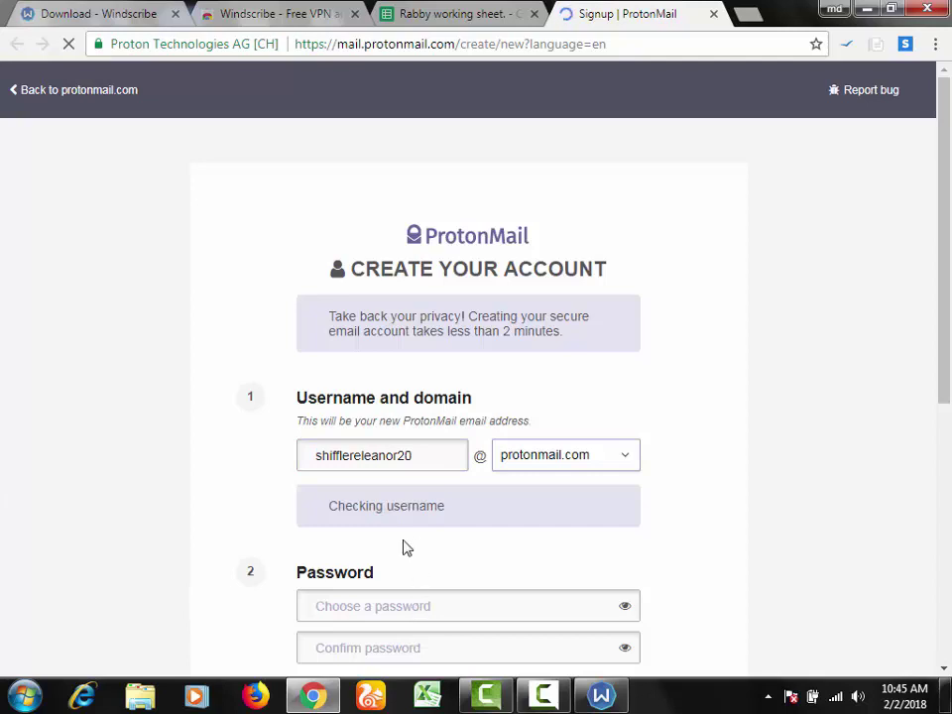
Step: Copy row 108's Pass value into both ProtonMail password fields
{"action": "left_click", "coordinate": [401, 600]}
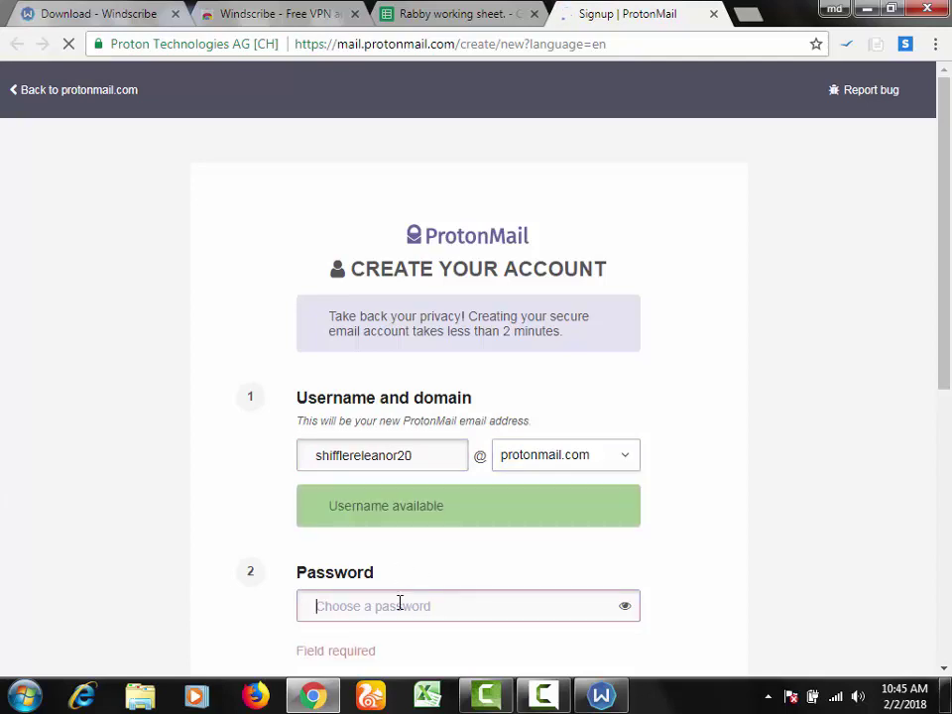
{"action": "left_click", "coordinate": [474, 8]}
{"action": "left_click", "coordinate": [230, 441]}
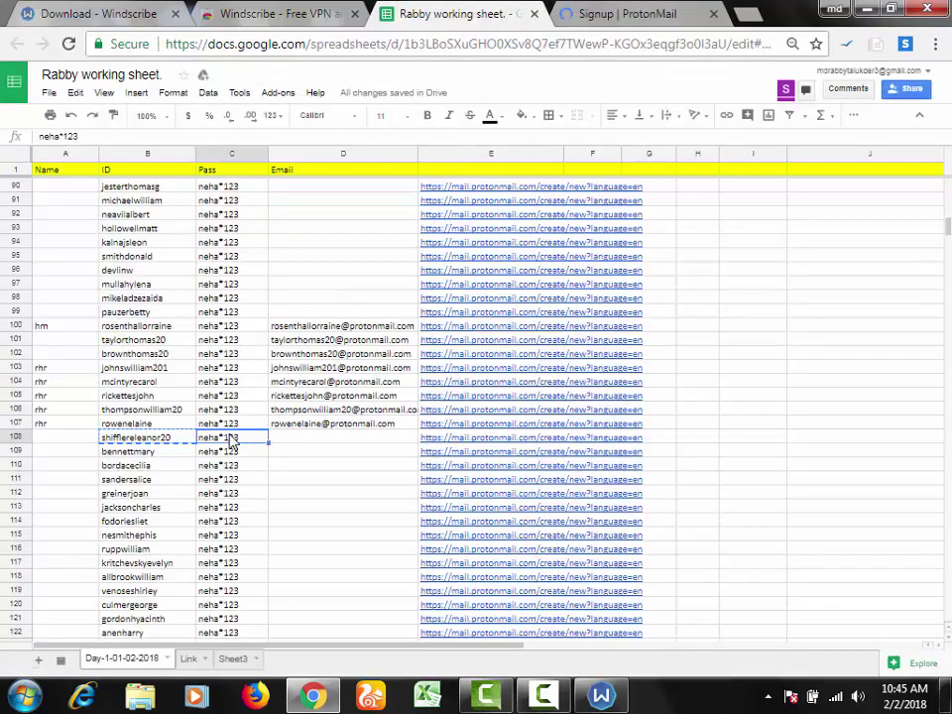
{"action": "key", "text": "ctrl+c"}
{"action": "key", "text": "ctrl+Tab"}
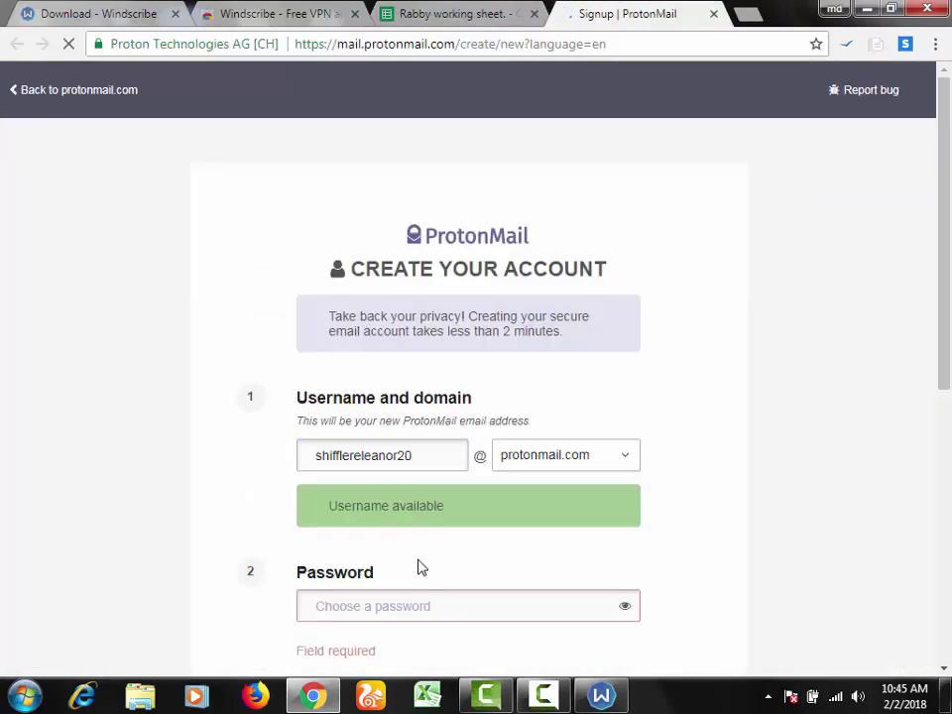
{"action": "key", "text": "ctrl+v"}
{"action": "scroll", "coordinate": [948, 341], "scroll_direction": "down", "scroll_amount": 3}
{"action": "left_click", "coordinate": [361, 395]}
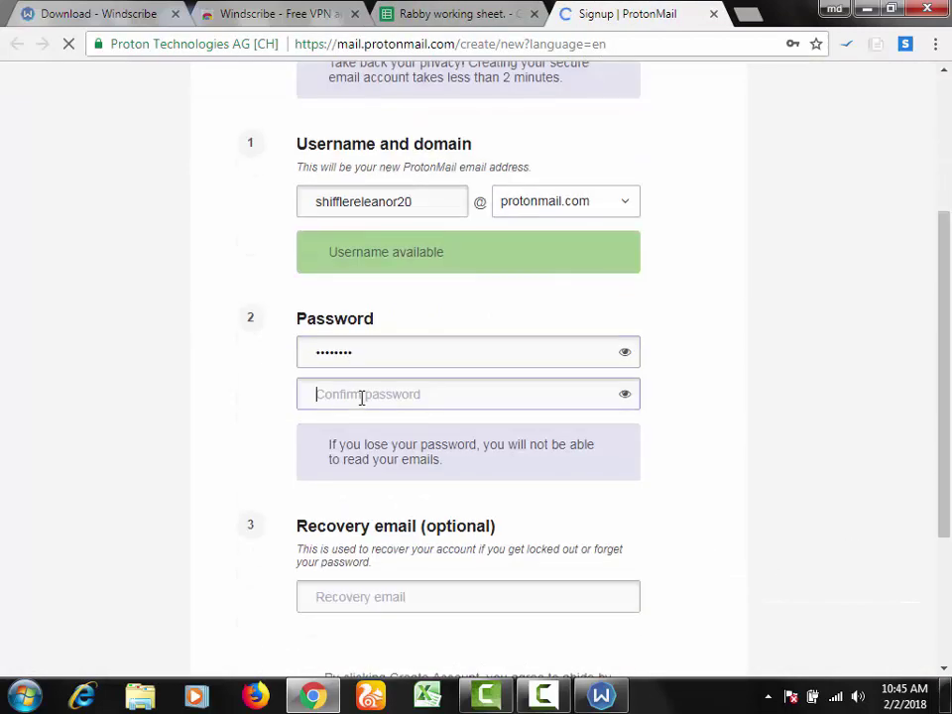
{"action": "key", "text": "ctrl+v"}
Step: Submit the sign-up form and confirm proceeding without a recovery email
{"action": "scroll", "coordinate": [661, 623], "scroll_direction": "down", "scroll_amount": 2}
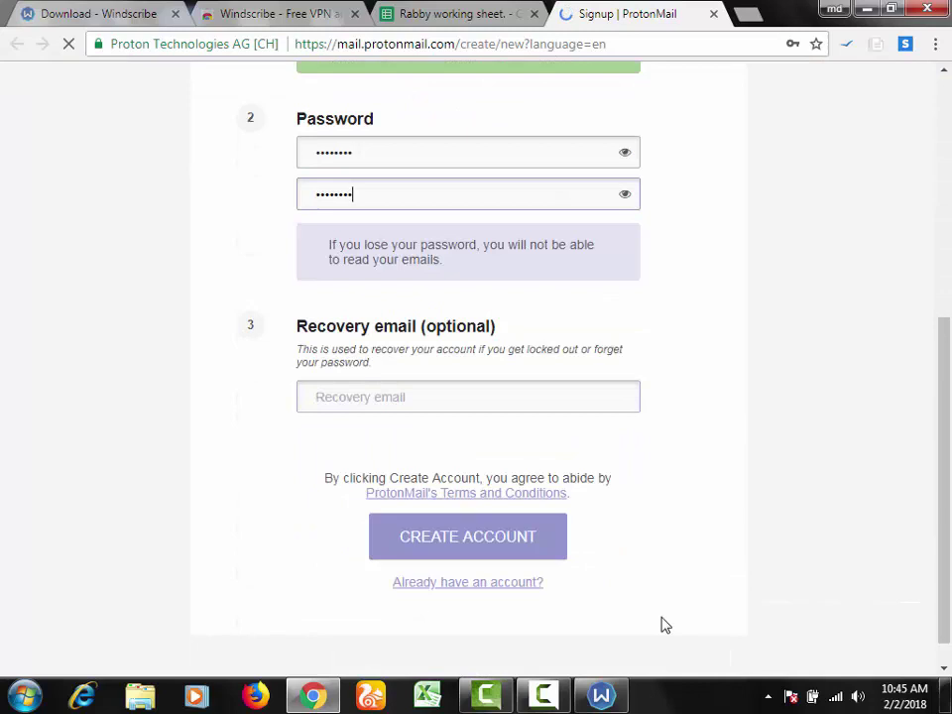
{"action": "left_click", "coordinate": [455, 550]}
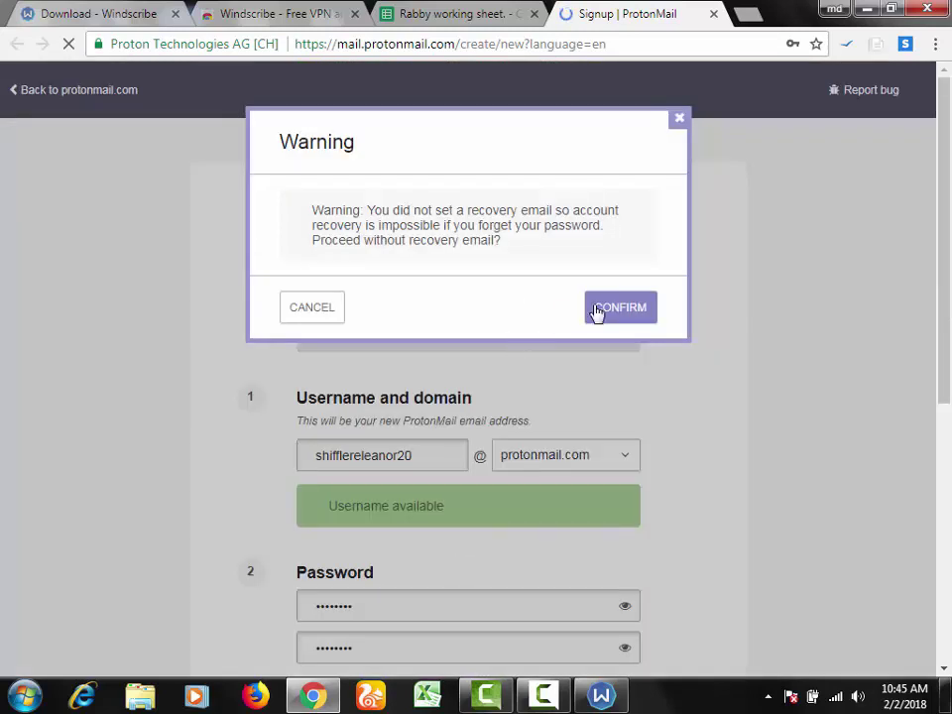
{"action": "left_click", "coordinate": [598, 310]}
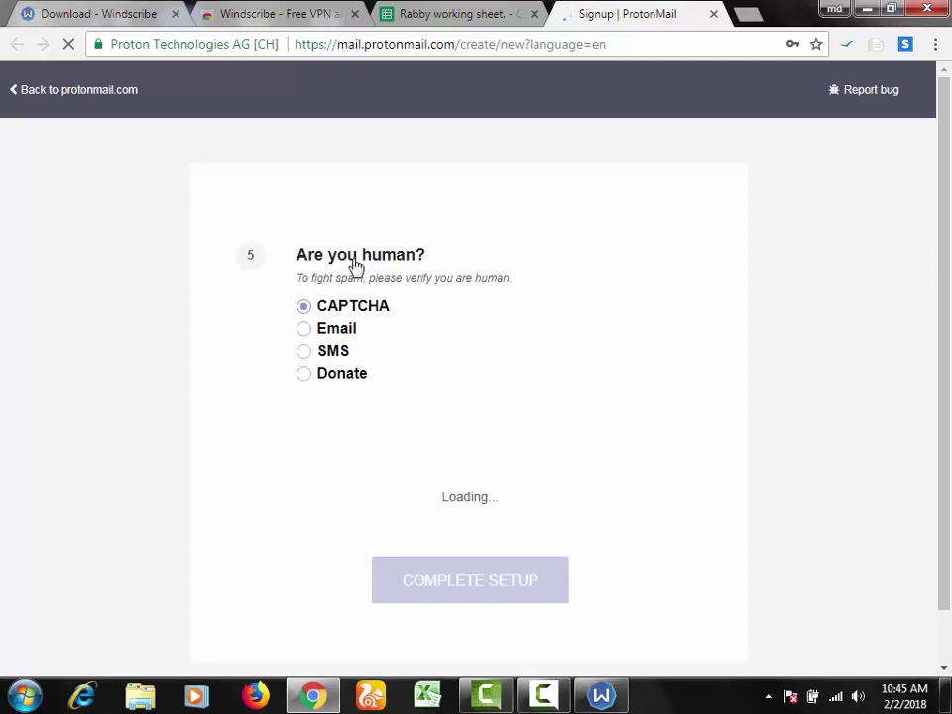
Step: Pass the reCAPTCHA, complete setup, and dismiss the save-password and notification prompts
{"action": "left_click", "coordinate": [320, 480]}
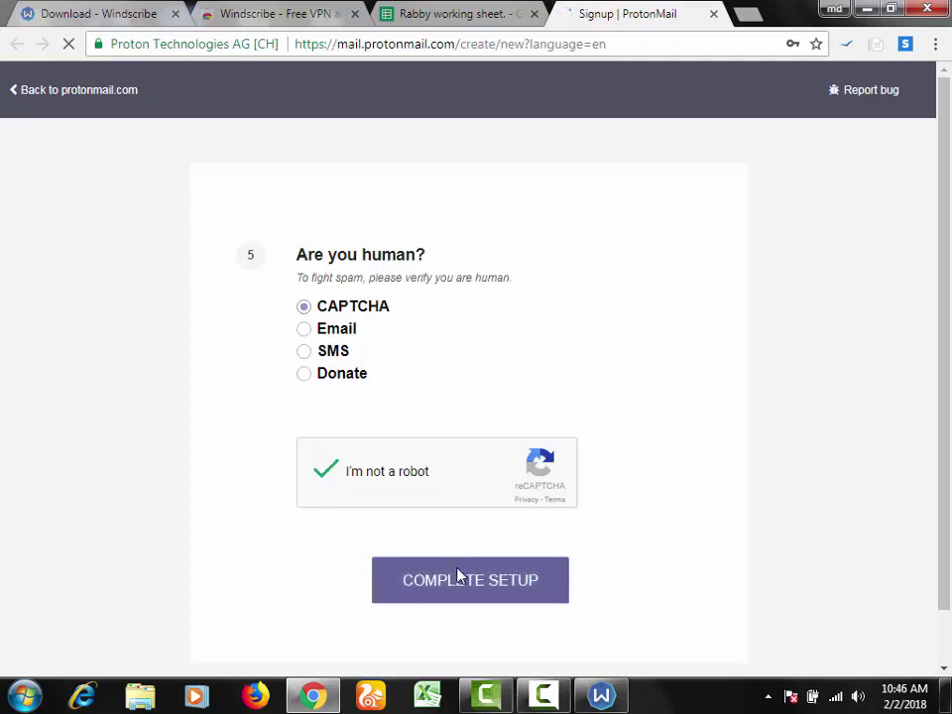
{"action": "left_click", "coordinate": [458, 574]}
{"action": "left_click", "coordinate": [761, 199]}
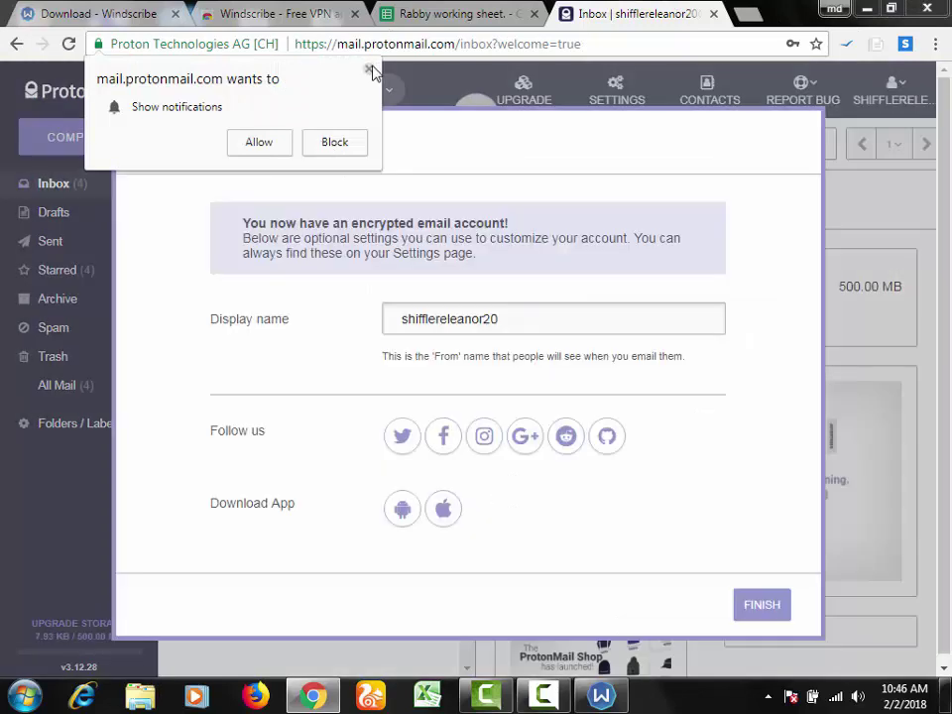
{"action": "left_click", "coordinate": [369, 70]}
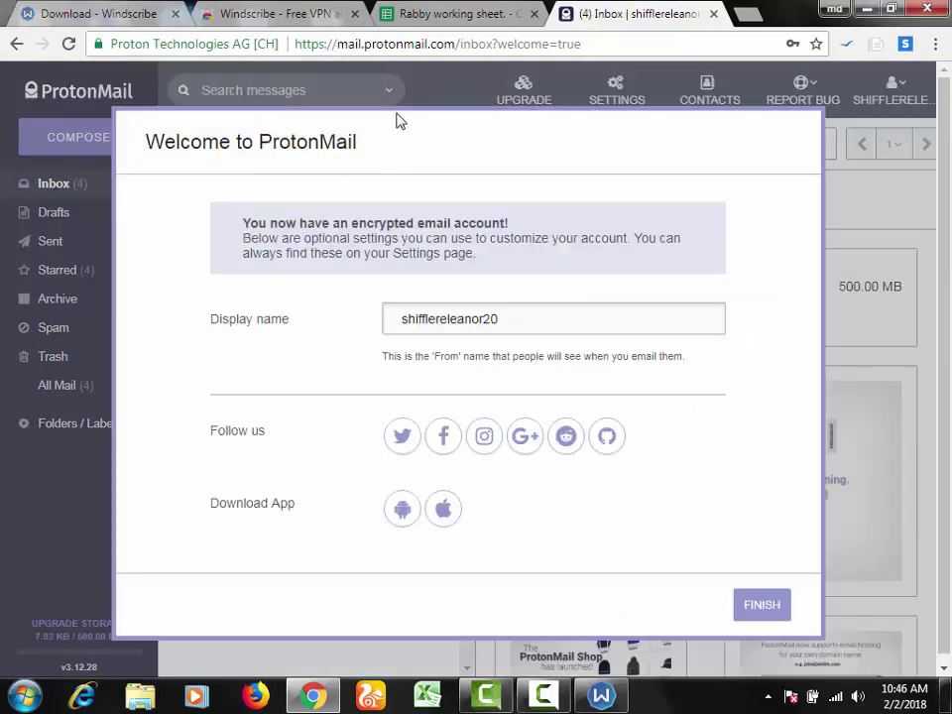
Step: Close the welcome window and step through all the tutorial tips
{"action": "left_click", "coordinate": [762, 605]}
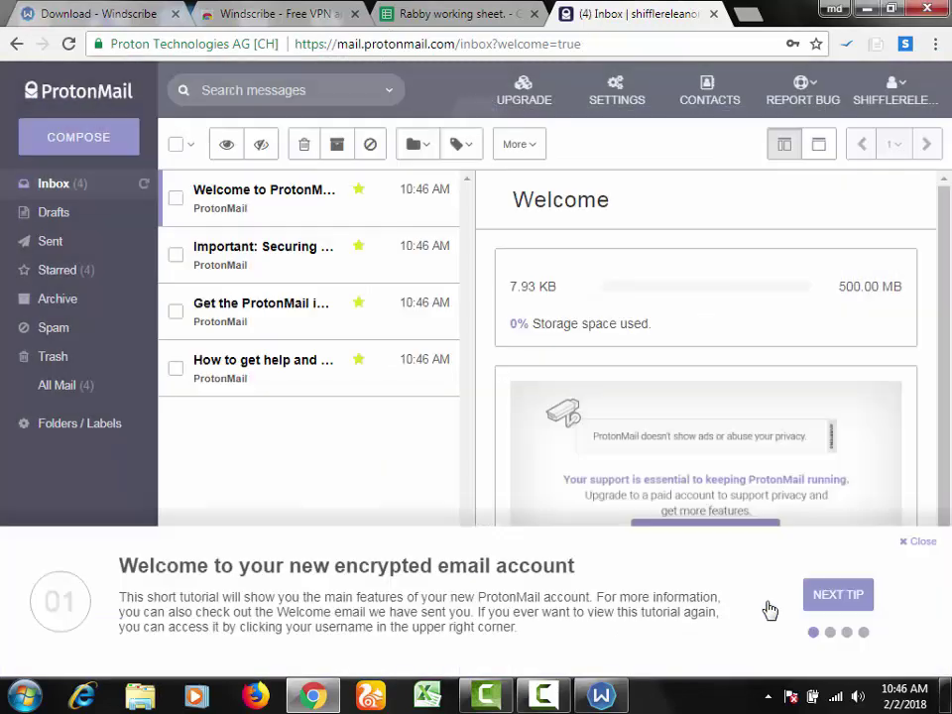
{"action": "left_click", "coordinate": [848, 600]}
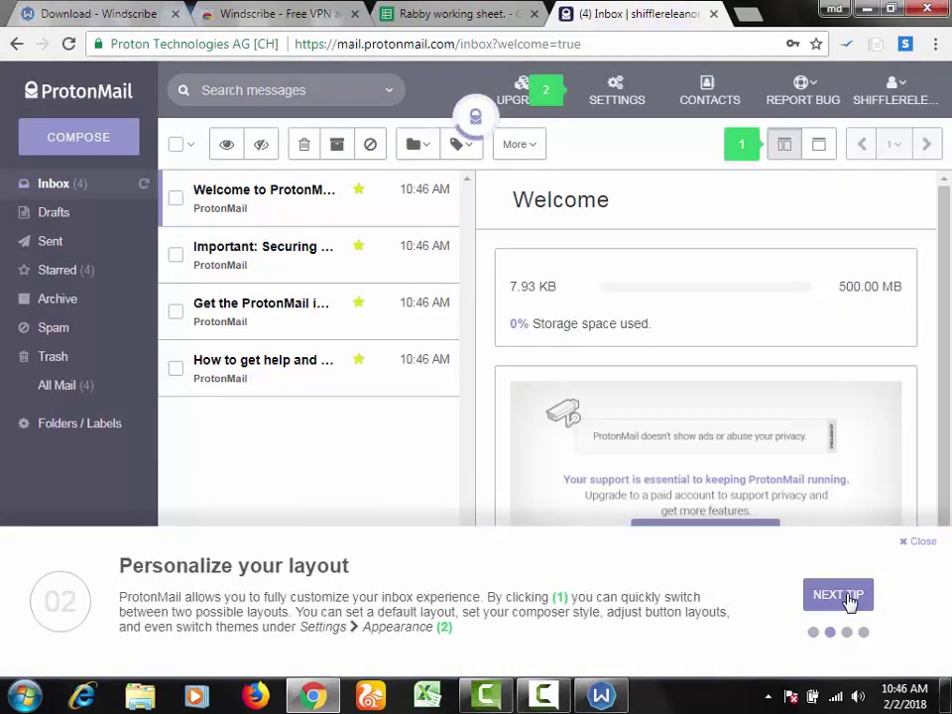
{"action": "left_click", "coordinate": [849, 602]}
{"action": "left_click", "coordinate": [848, 608]}
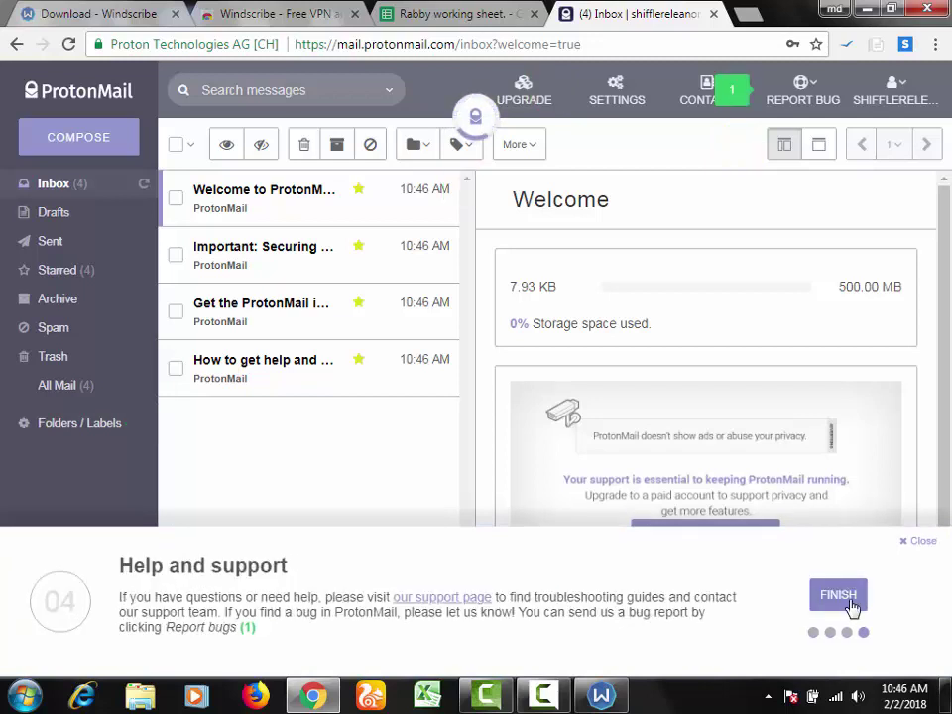
{"action": "left_click", "coordinate": [848, 607]}
Step: Select the new email address from the account menu and pick the empty D108 Email cell
{"action": "left_click", "coordinate": [893, 94]}
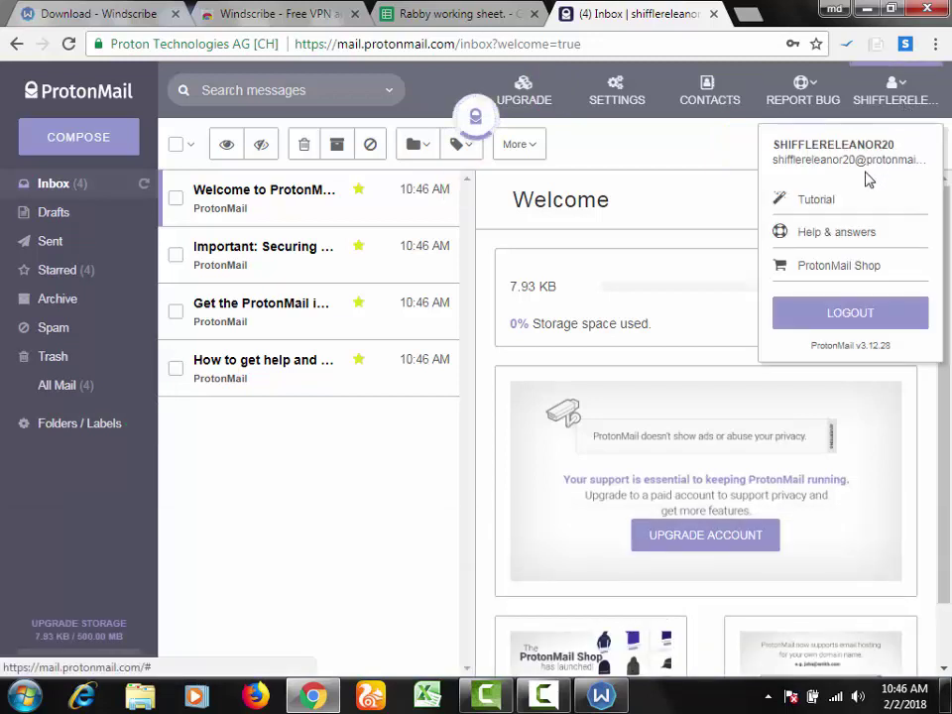
{"action": "triple_click", "coordinate": [855, 162]}
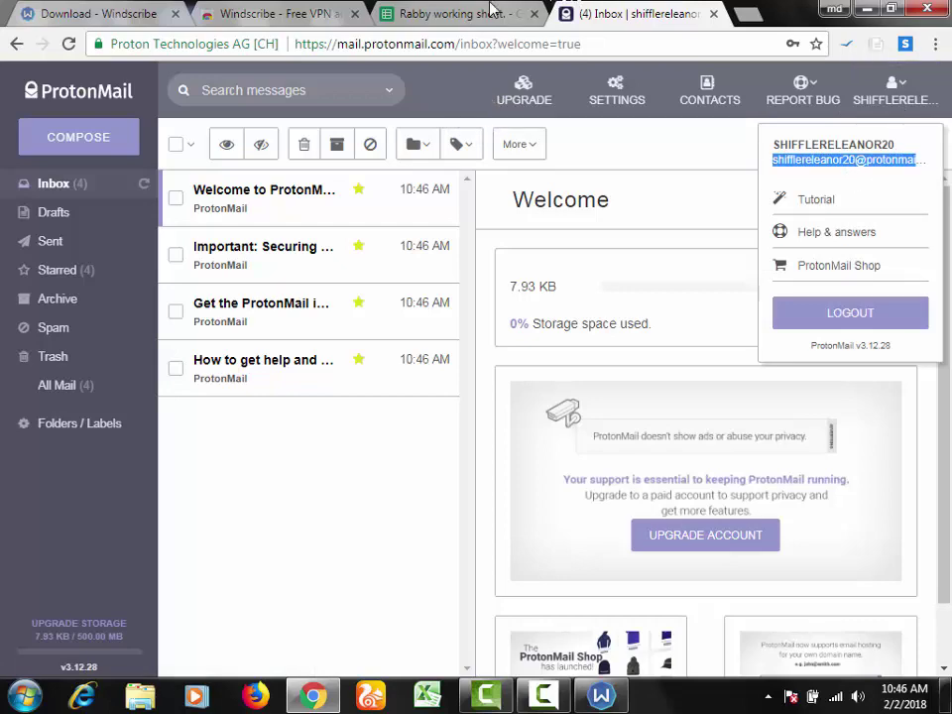
{"action": "left_click", "coordinate": [399, 9]}
{"action": "left_click", "coordinate": [311, 443]}
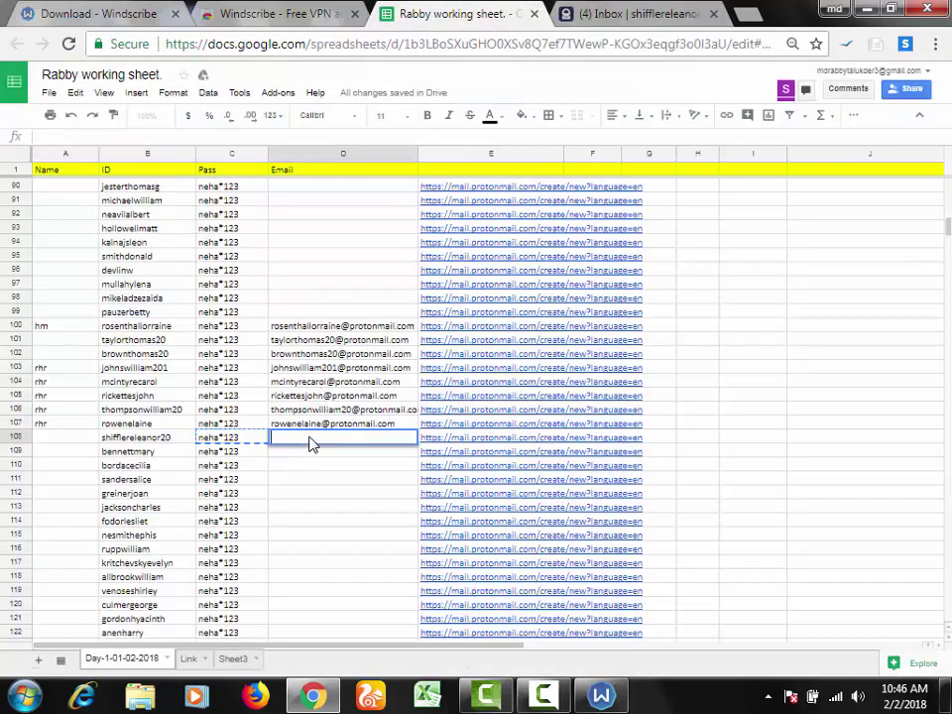
Step: Paste the new ProtonMail address into D108 and check the signed-in account
{"action": "key", "text": "ctrl+v"}
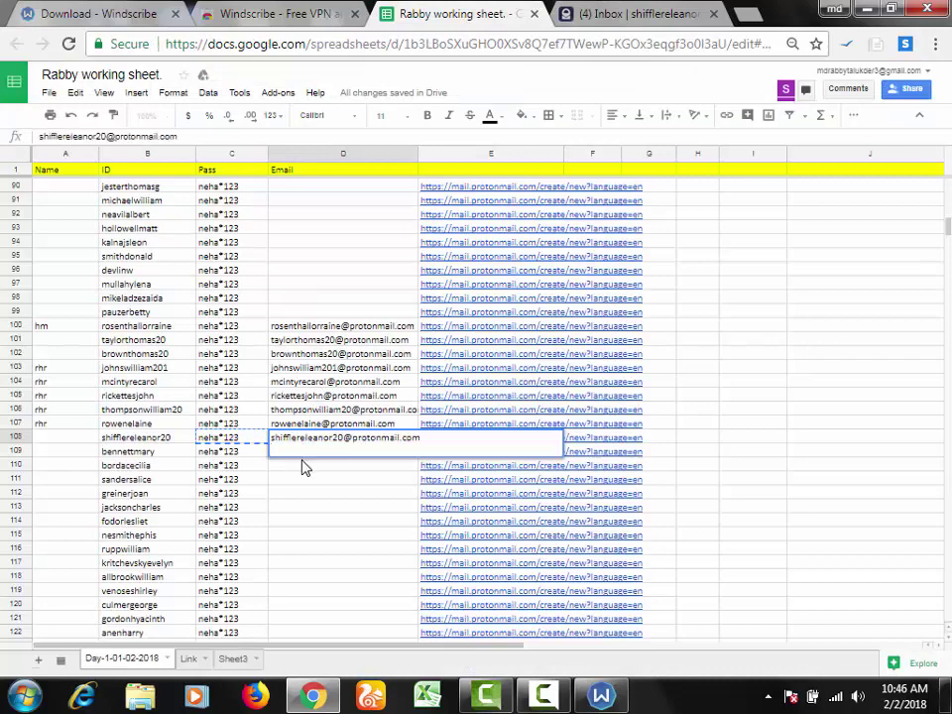
{"action": "left_click", "coordinate": [308, 495]}
{"action": "left_click", "coordinate": [175, 457]}
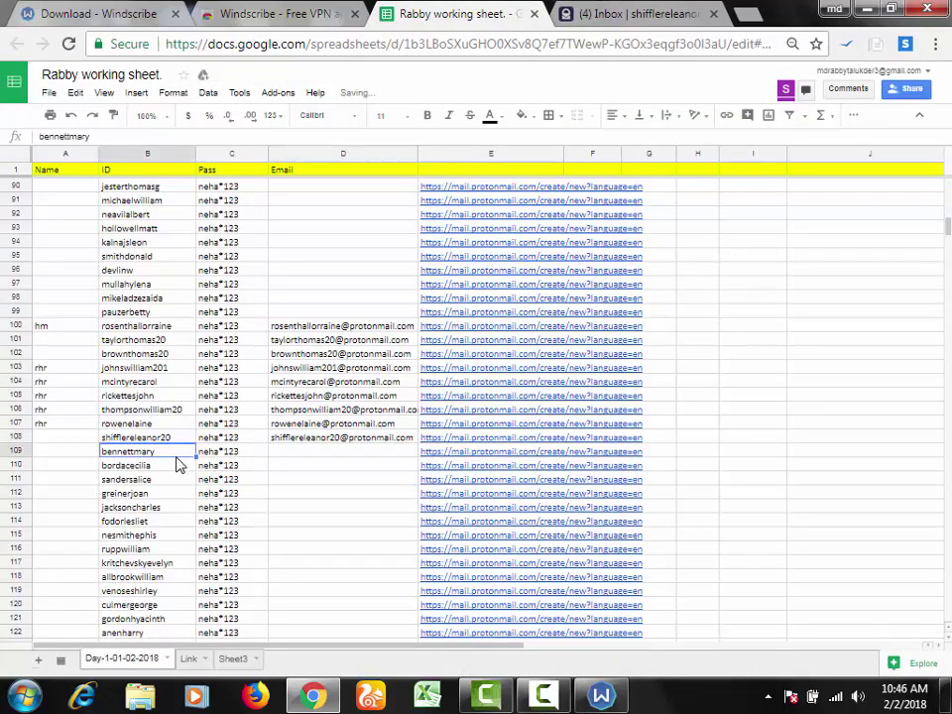
{"action": "left_click", "coordinate": [639, 14]}
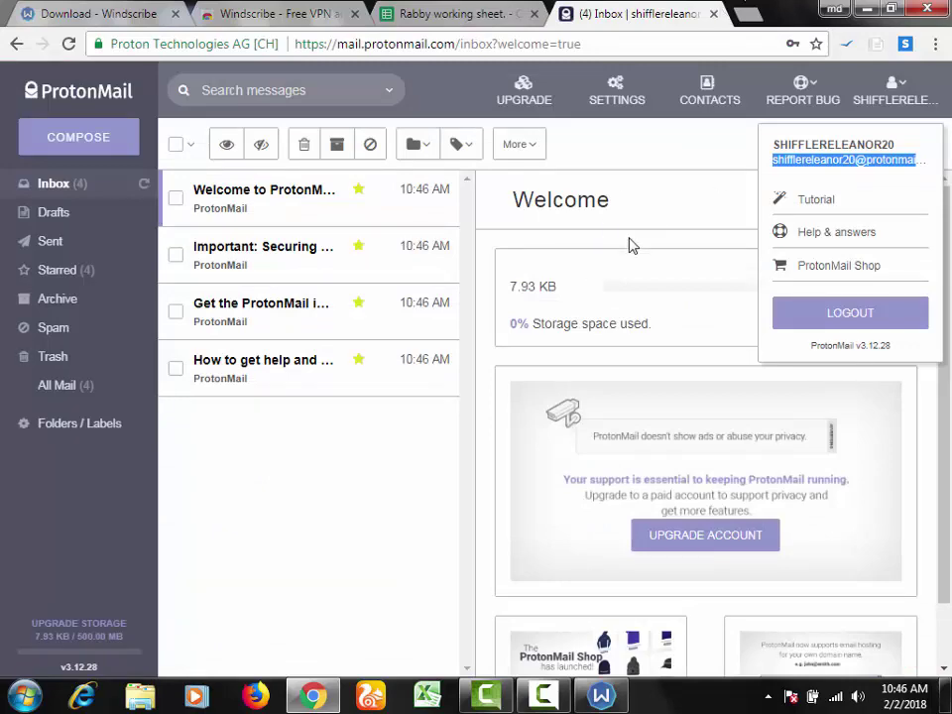
{"action": "key", "text": "ctrl+shift+Tab"}
Step: Open row 109's sign-up link in a new tab and copy the C109 password
{"action": "left_click", "coordinate": [437, 437]}
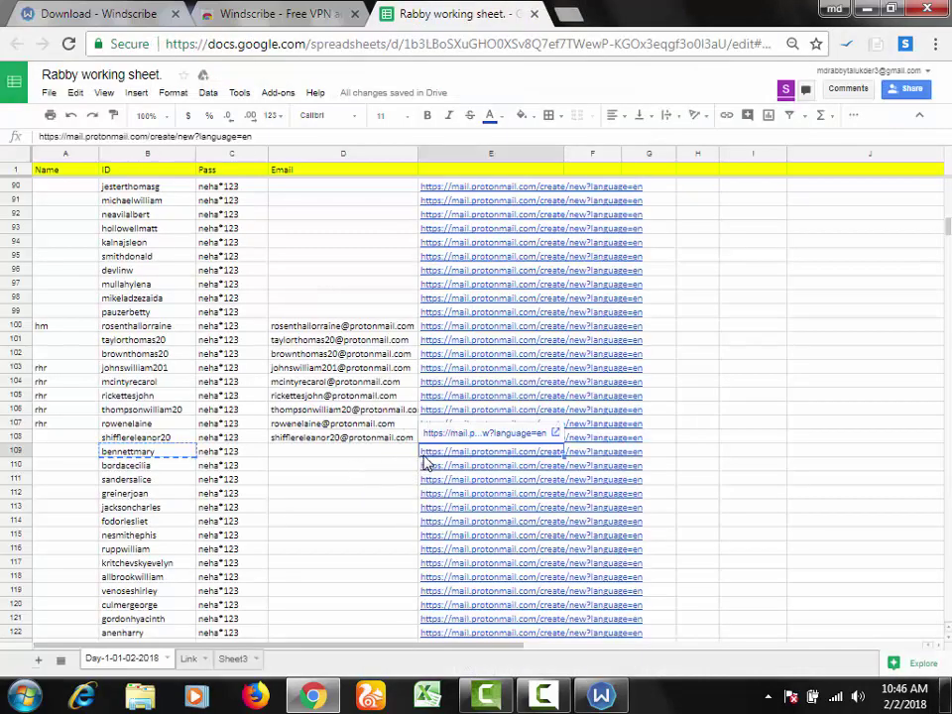
{"action": "left_click", "coordinate": [437, 436]}
{"action": "key", "text": "ctrl+shift+Tab"}
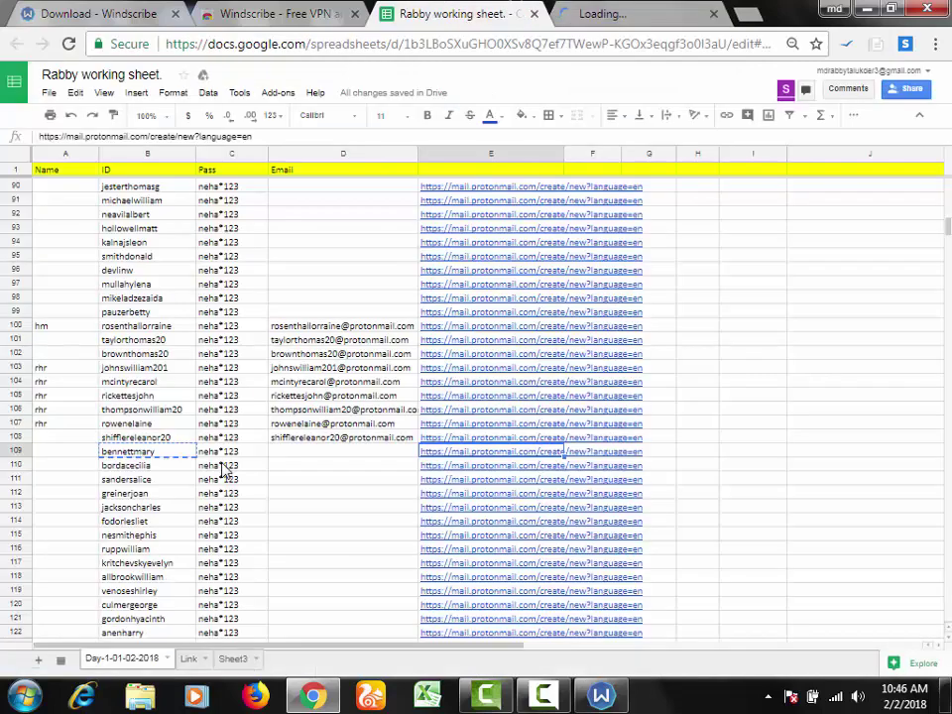
{"action": "left_click", "coordinate": [239, 453]}
{"action": "key", "text": "ctrl+c"}
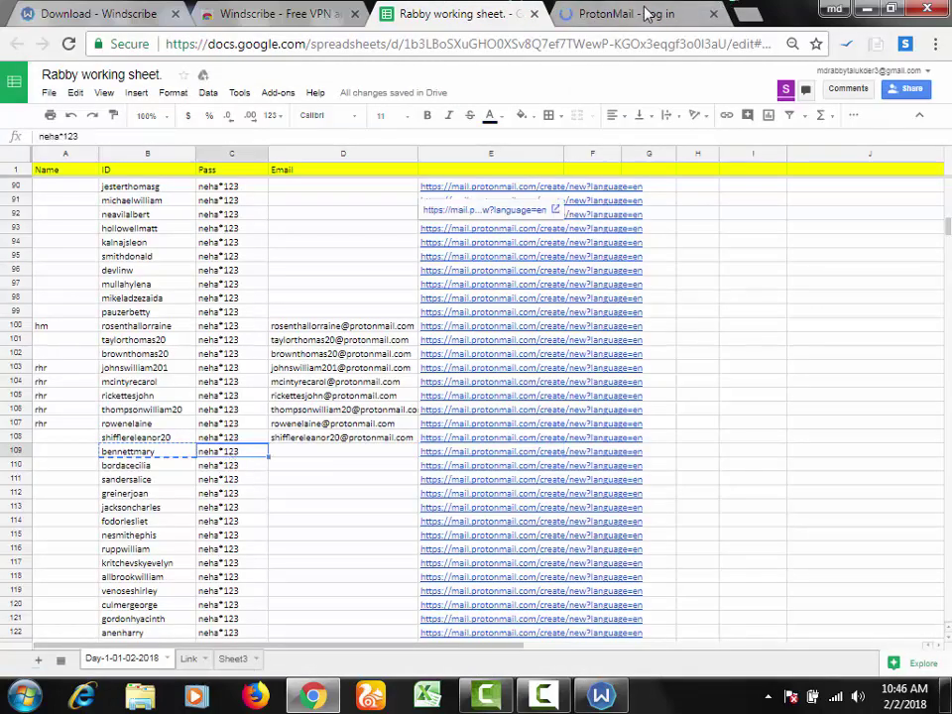
{"action": "key", "text": "ctrl+Tab"}
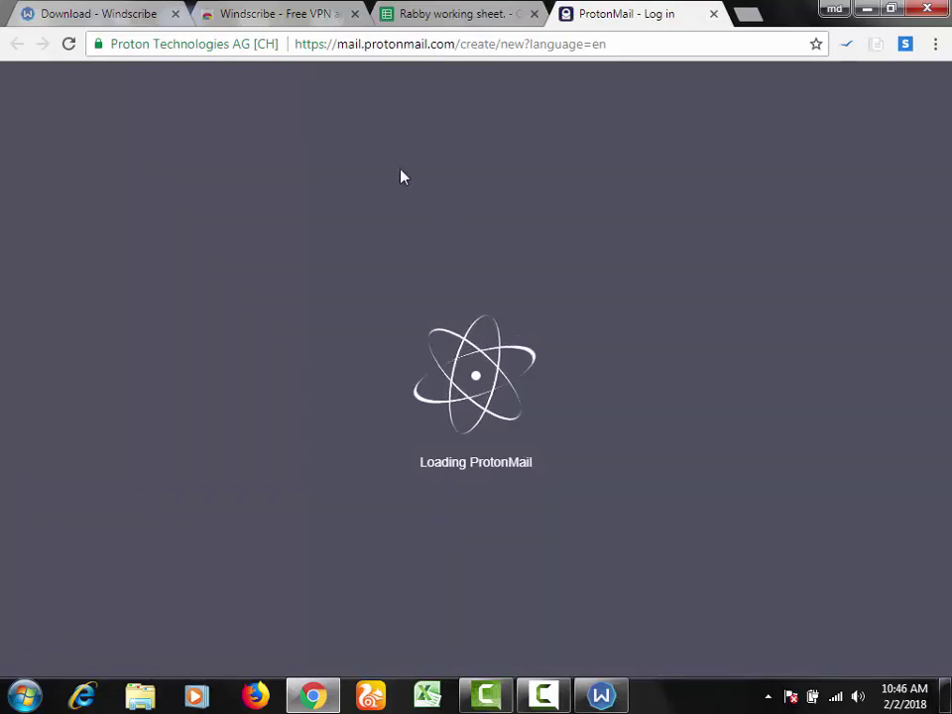
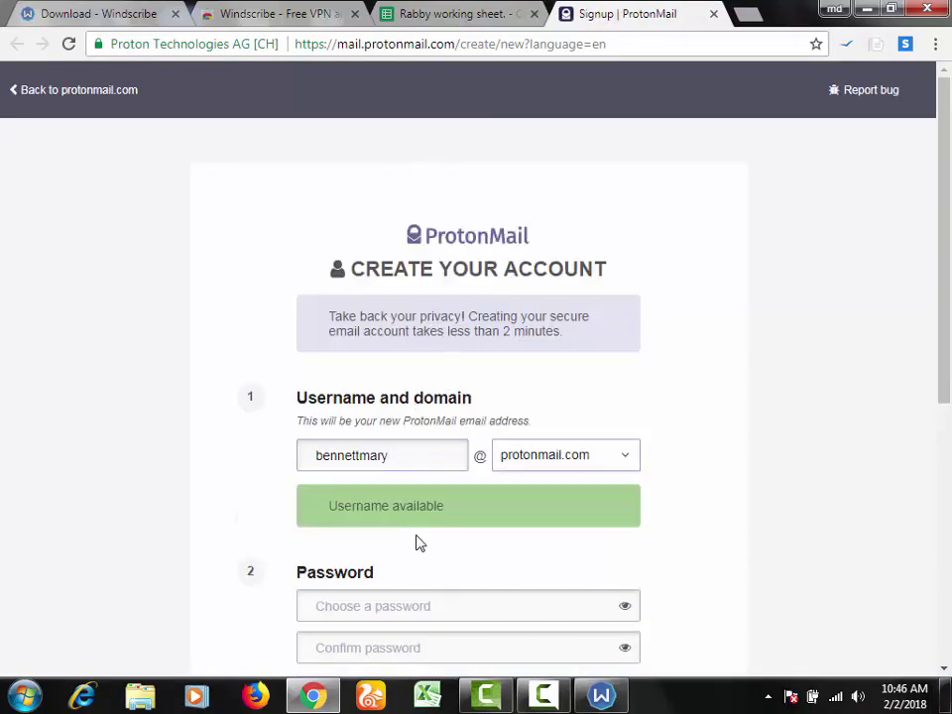
Step: Enter row 109's username and paste its password into both password fields
{"action": "key", "text": "Tab"}
{"action": "left_click", "coordinate": [459, 13]}
{"action": "key", "text": "ctrl+c"}
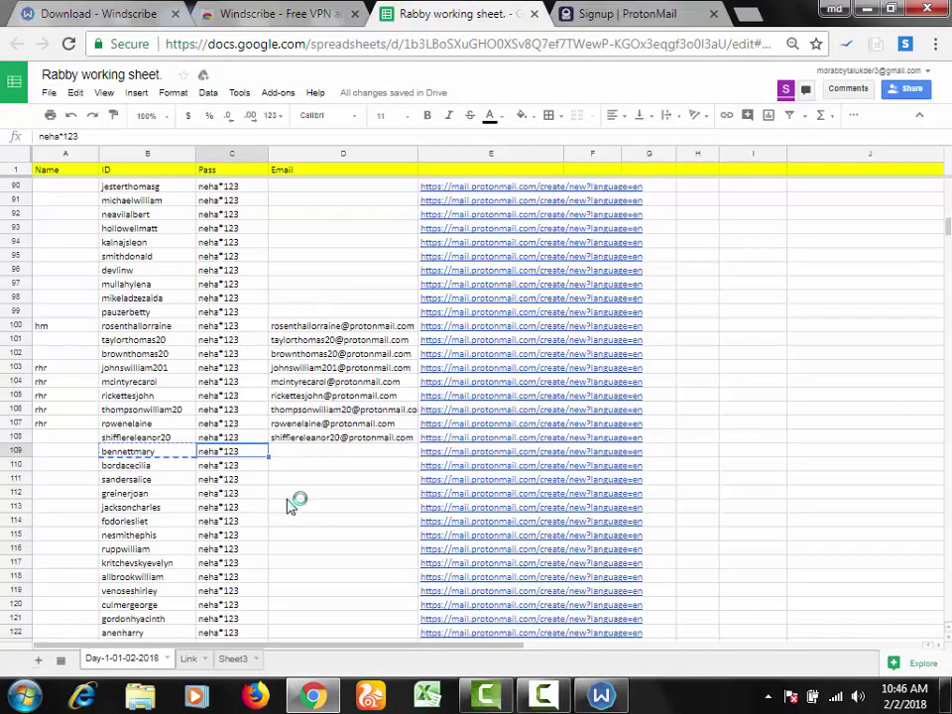
{"action": "left_click", "coordinate": [625, 13]}
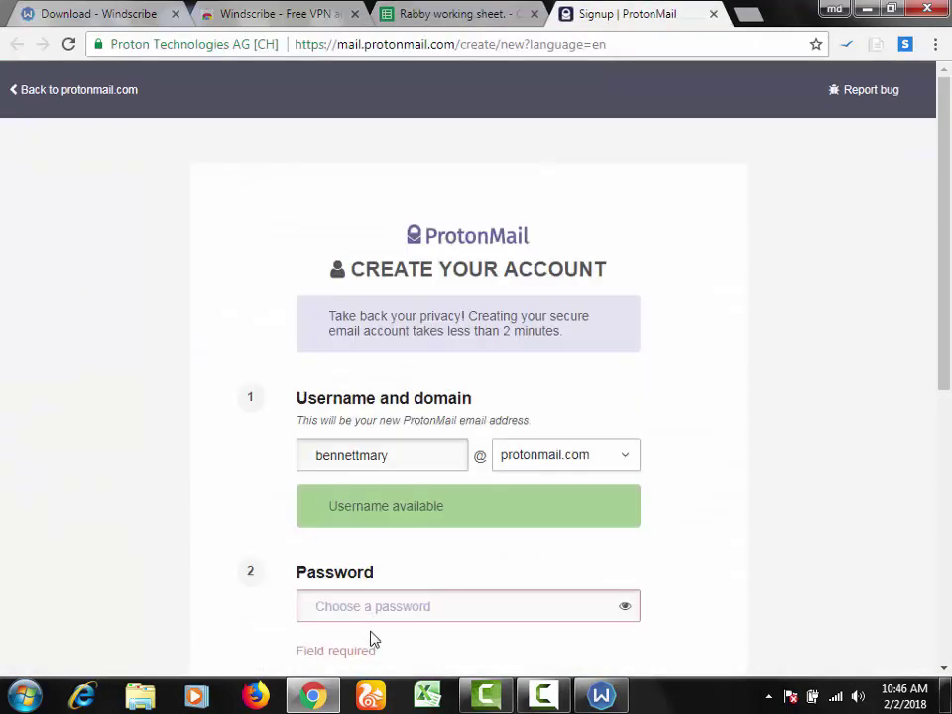
{"action": "key", "text": "ctrl+v"}
{"action": "left_click", "coordinate": [429, 640]}
{"action": "key", "text": "ctrl+v"}
Step: Create the account without a recovery email, pass the reCAPTCHA, and complete setup
{"action": "scroll", "coordinate": [472, 595], "scroll_direction": "down", "scroll_amount": 3}
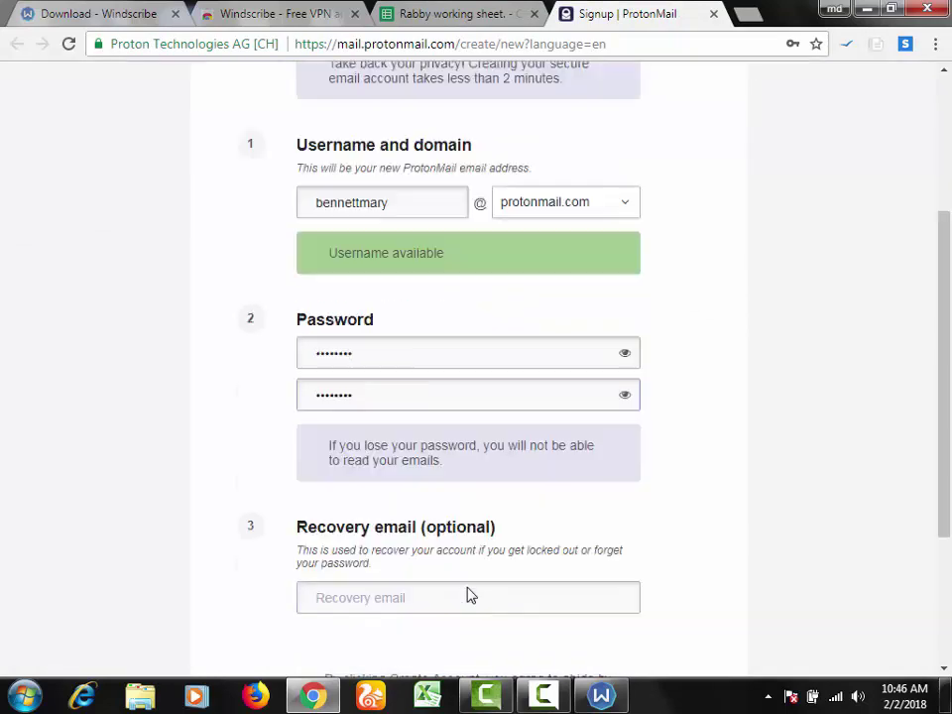
{"action": "scroll", "coordinate": [427, 575], "scroll_direction": "down", "scroll_amount": 3}
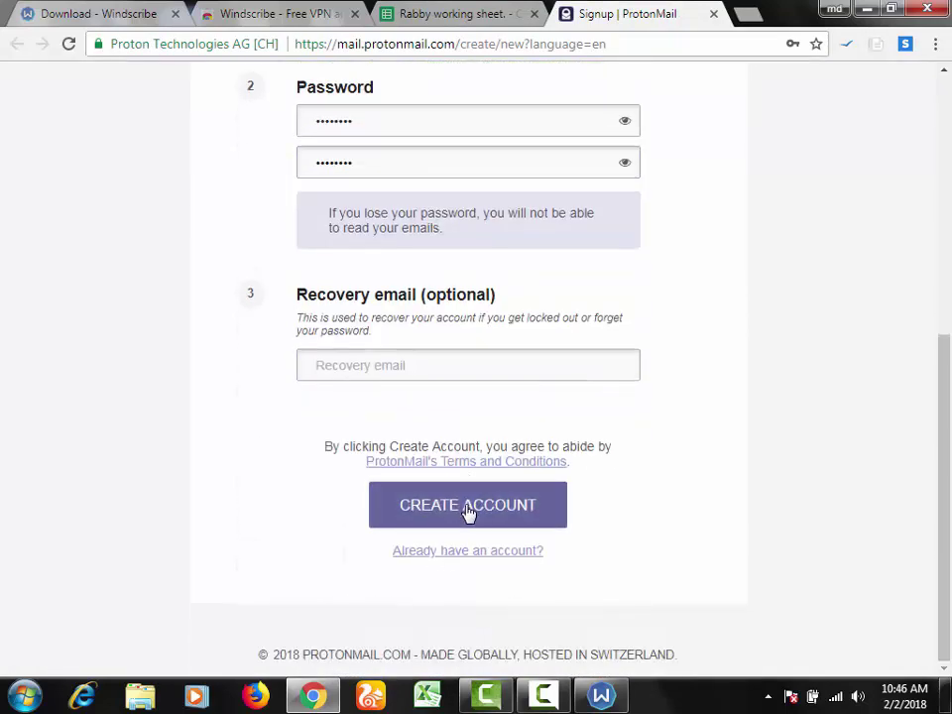
{"action": "left_click", "coordinate": [467, 512]}
{"action": "left_click", "coordinate": [629, 323]}
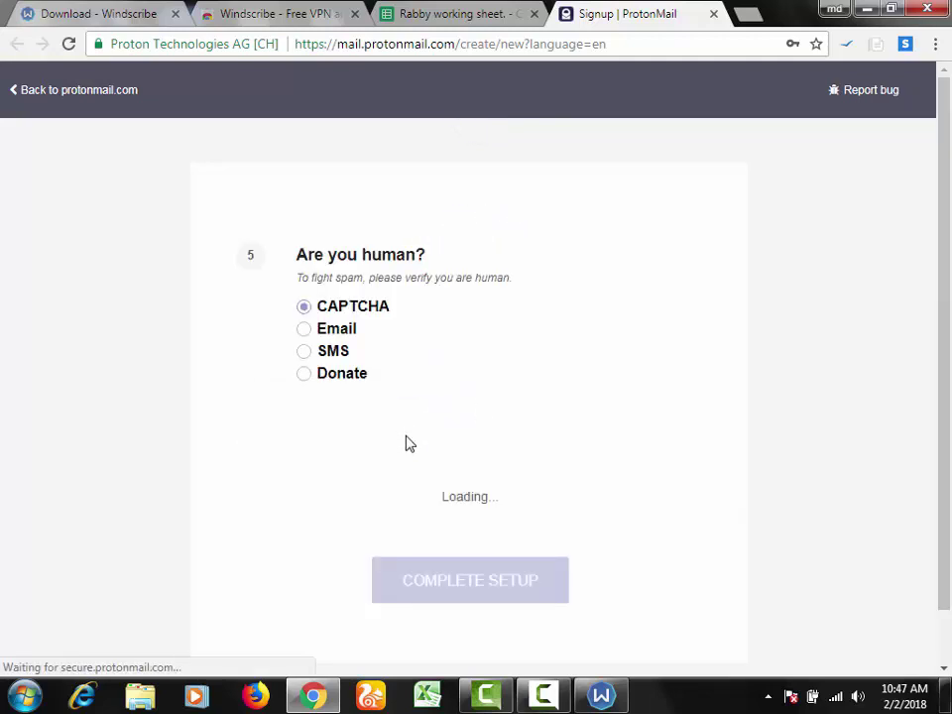
{"action": "scroll", "coordinate": [406, 443], "scroll_direction": "down", "scroll_amount": 1}
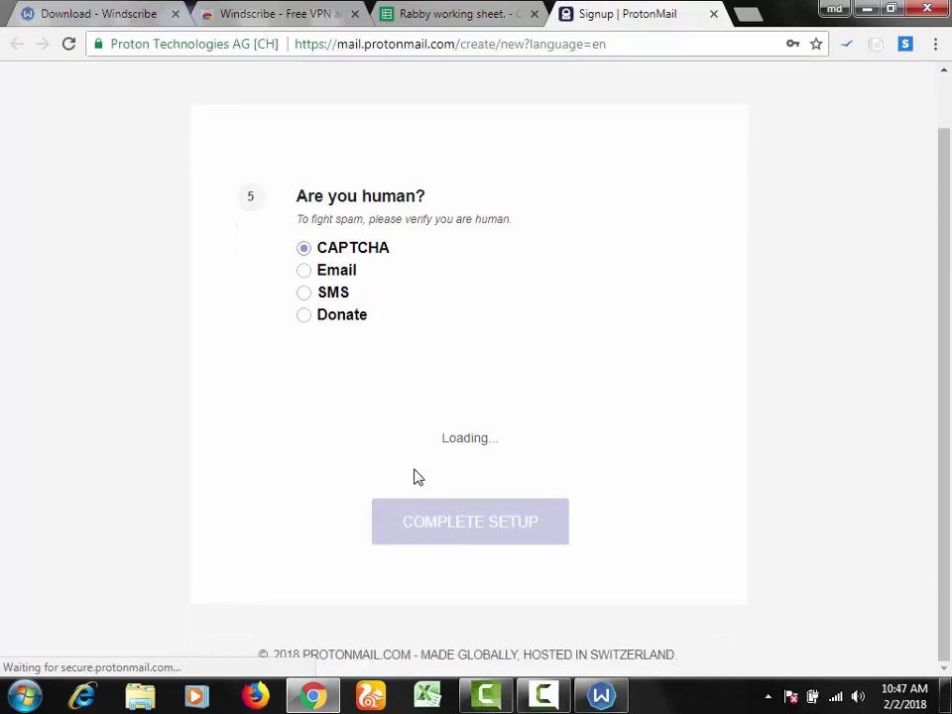
{"action": "scroll", "coordinate": [417, 474], "scroll_direction": "up", "scroll_amount": 1}
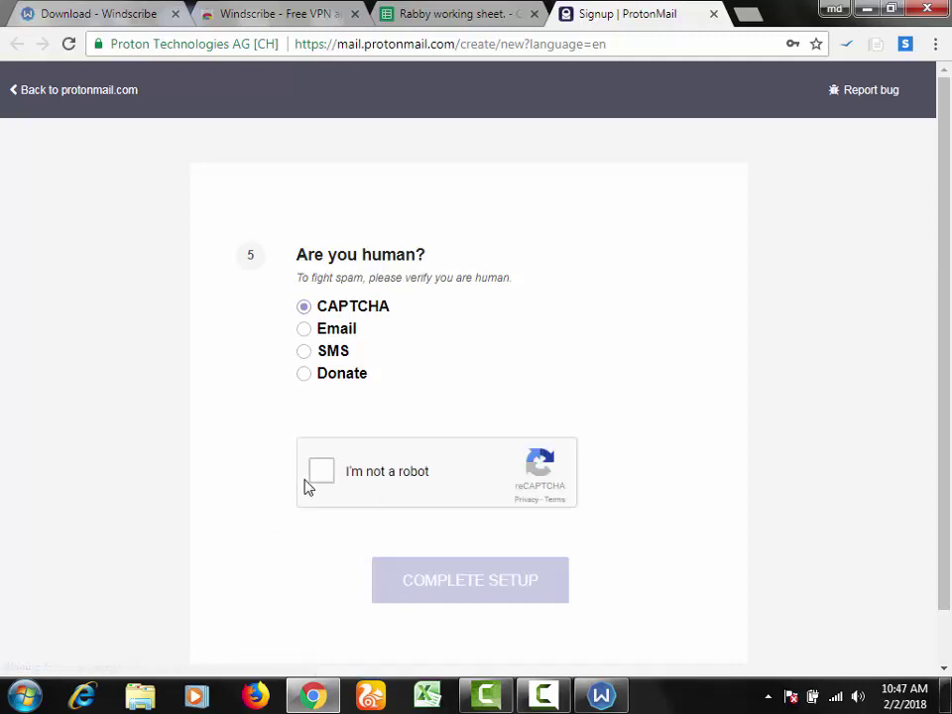
{"action": "left_click", "coordinate": [320, 471]}
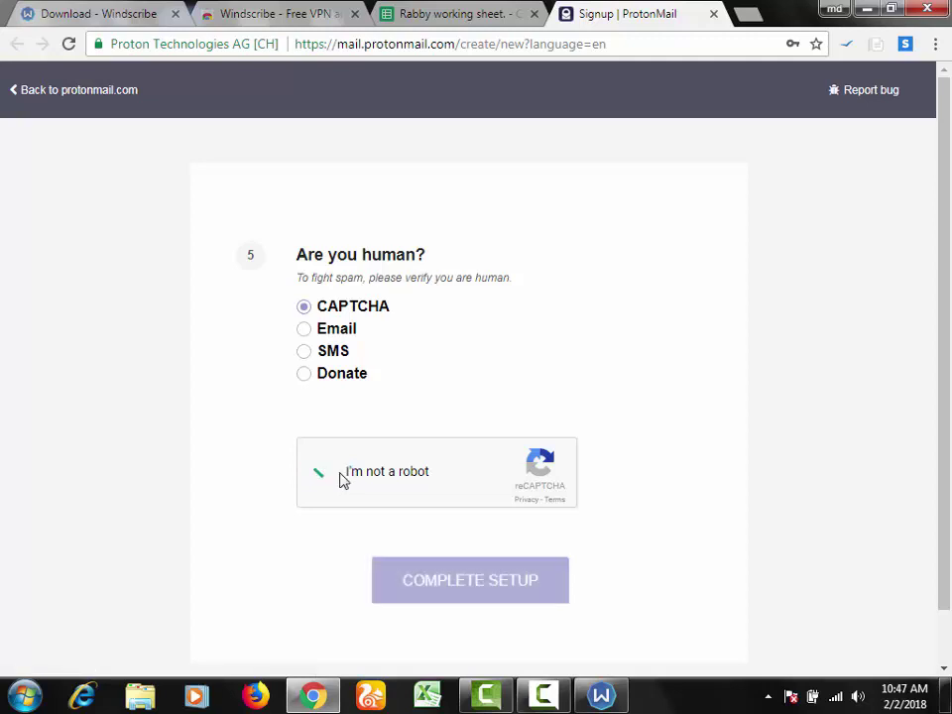
{"action": "left_click", "coordinate": [493, 592]}
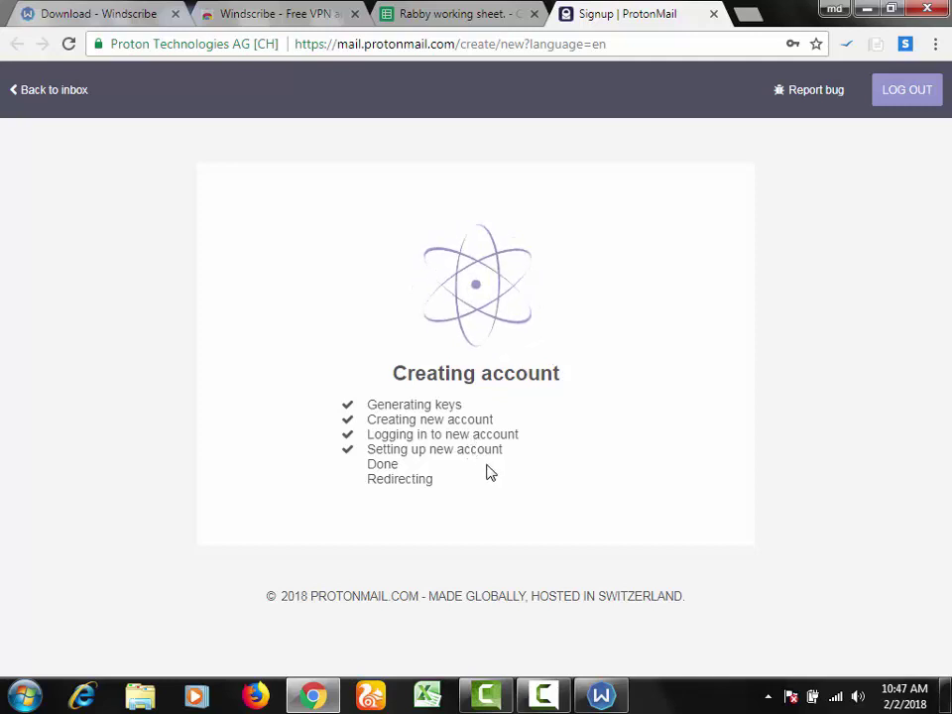
Step: Close the welcome settings dialog and dismiss all the tutorial tips
{"action": "left_click", "coordinate": [544, 696]}
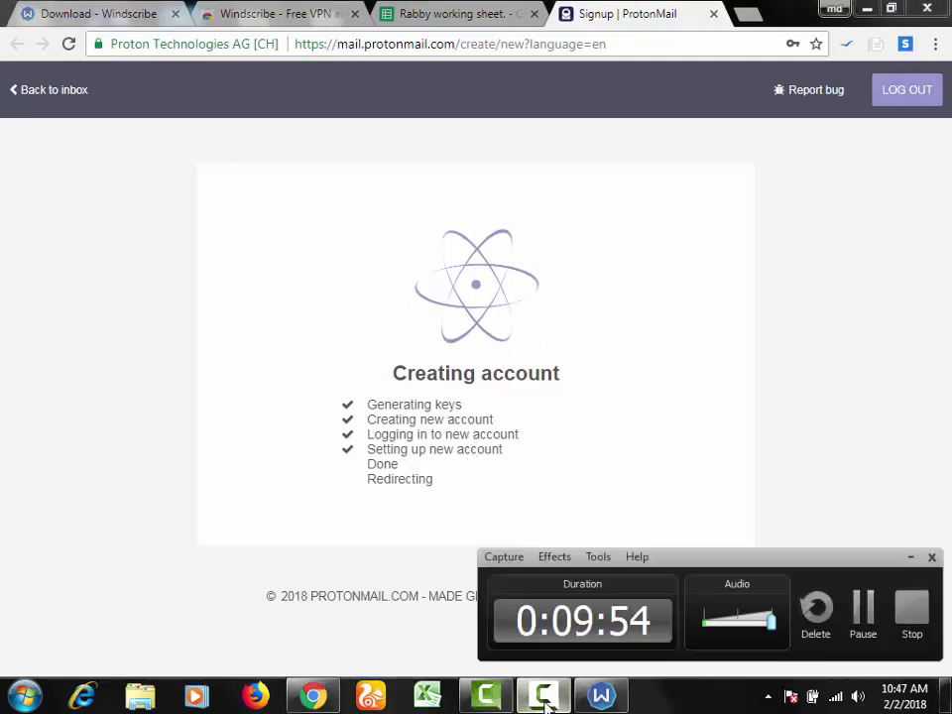
{"action": "left_click", "coordinate": [543, 695]}
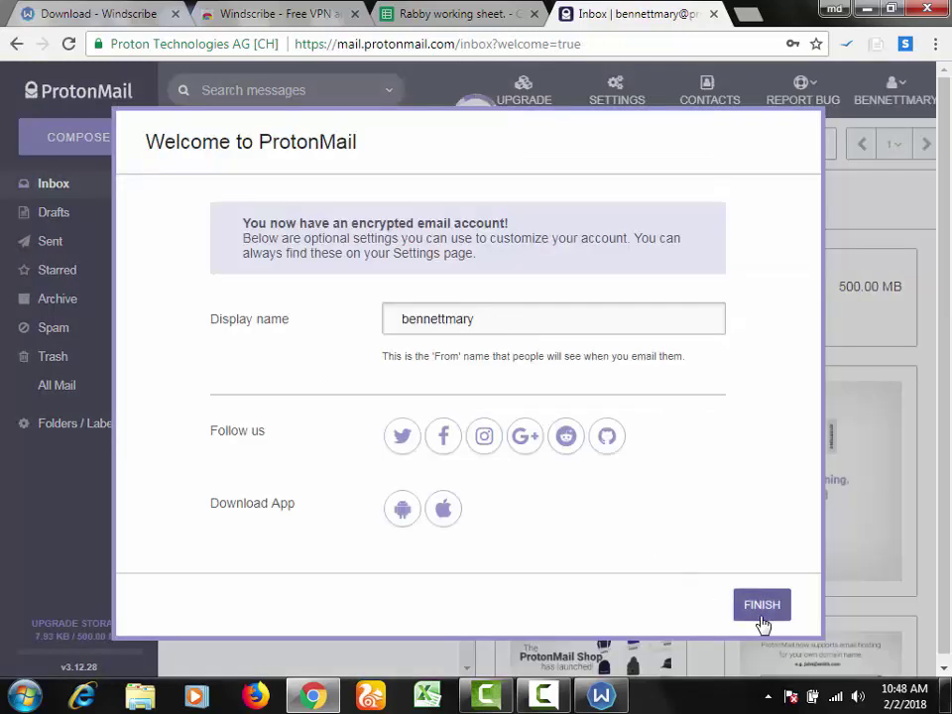
{"action": "left_click", "coordinate": [760, 615]}
{"action": "left_click", "coordinate": [848, 601]}
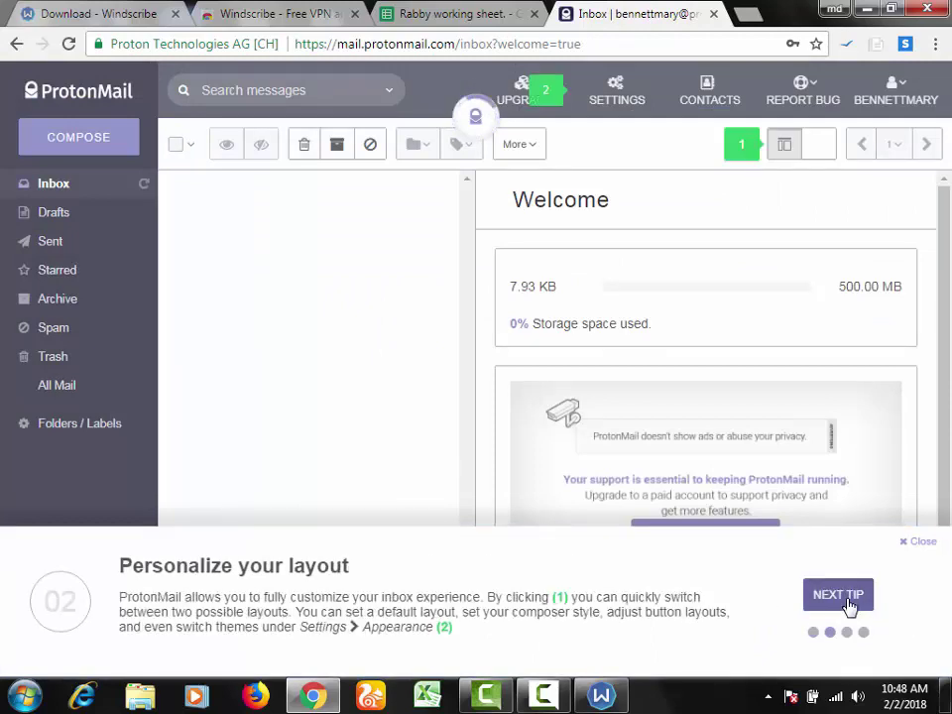
{"action": "left_click", "coordinate": [848, 602]}
{"action": "left_click", "coordinate": [848, 601]}
{"action": "left_click", "coordinate": [848, 601]}
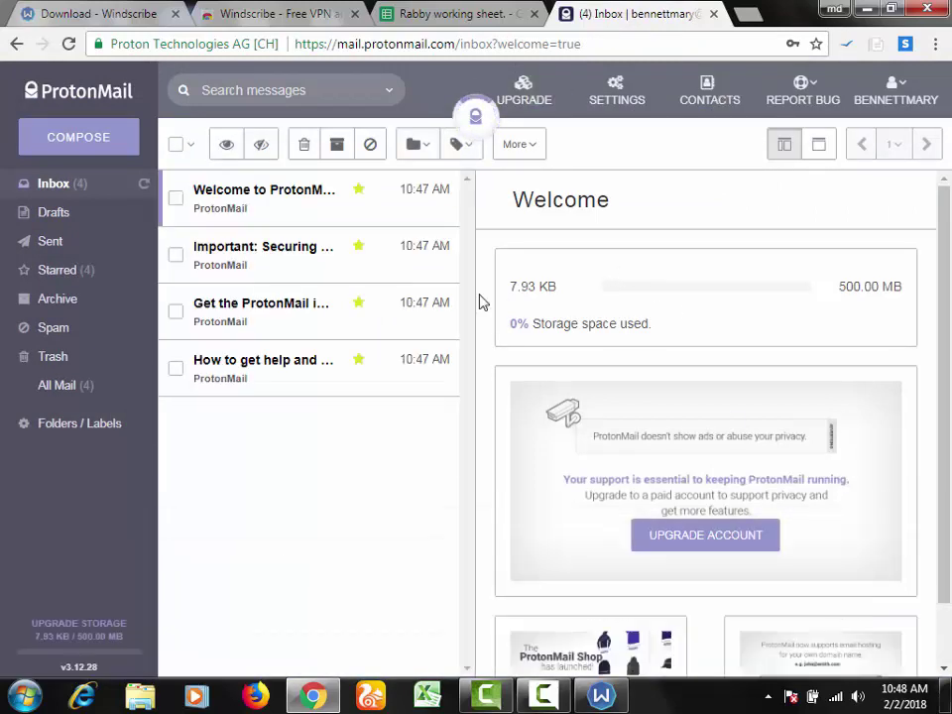
Step: Select the full new email address from the account menu and return to the sheet
{"action": "left_click", "coordinate": [928, 98]}
{"action": "double_click", "coordinate": [855, 161]}
{"action": "triple_click", "coordinate": [855, 161]}
{"action": "key", "text": "ctrl+c"}
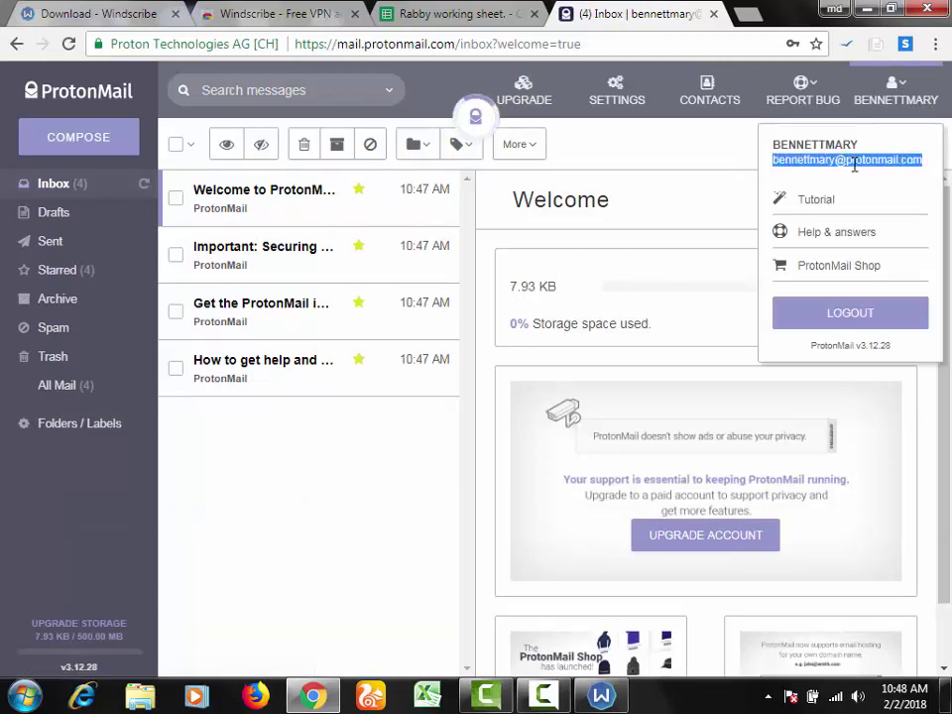
{"action": "left_click", "coordinate": [437, 13]}
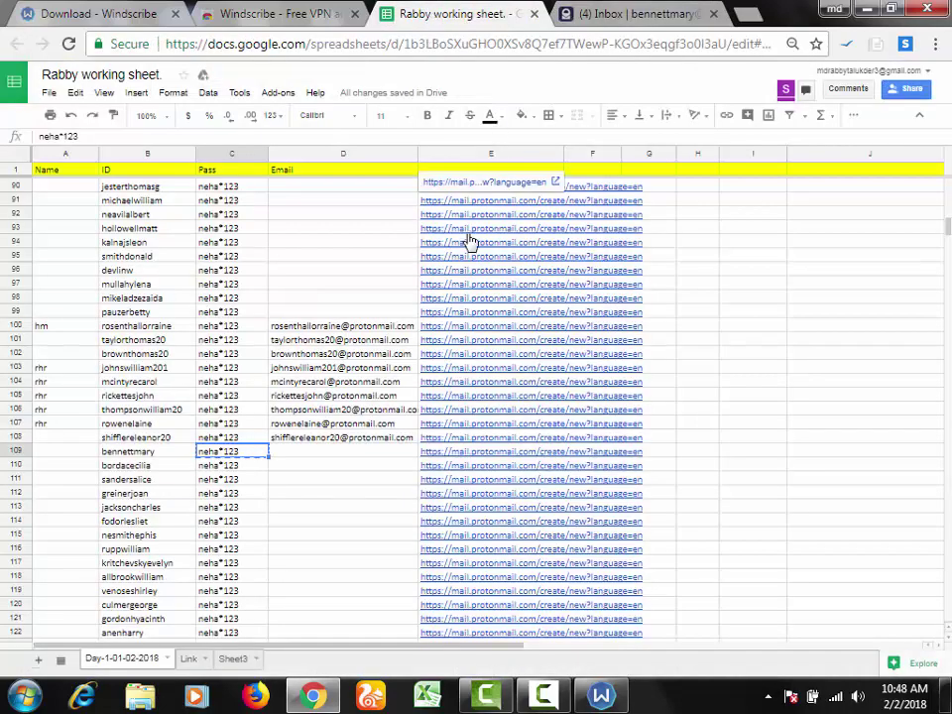
Step: Paste the new address into D109, then select the next username in B110
{"action": "left_click", "coordinate": [334, 452]}
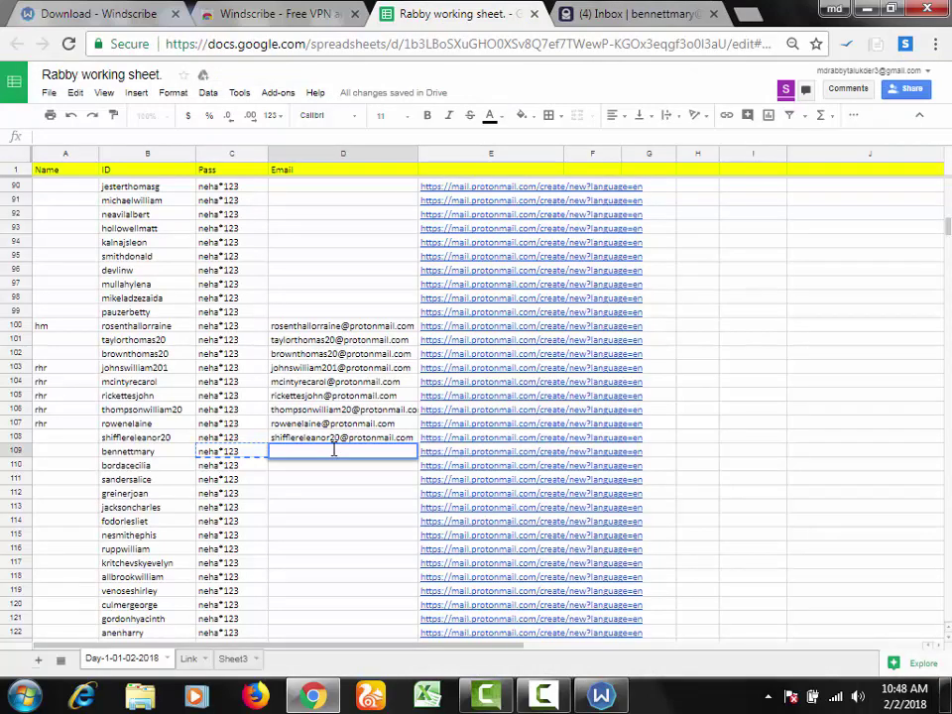
{"action": "key", "text": "ctrl+v"}
{"action": "left_click", "coordinate": [334, 509]}
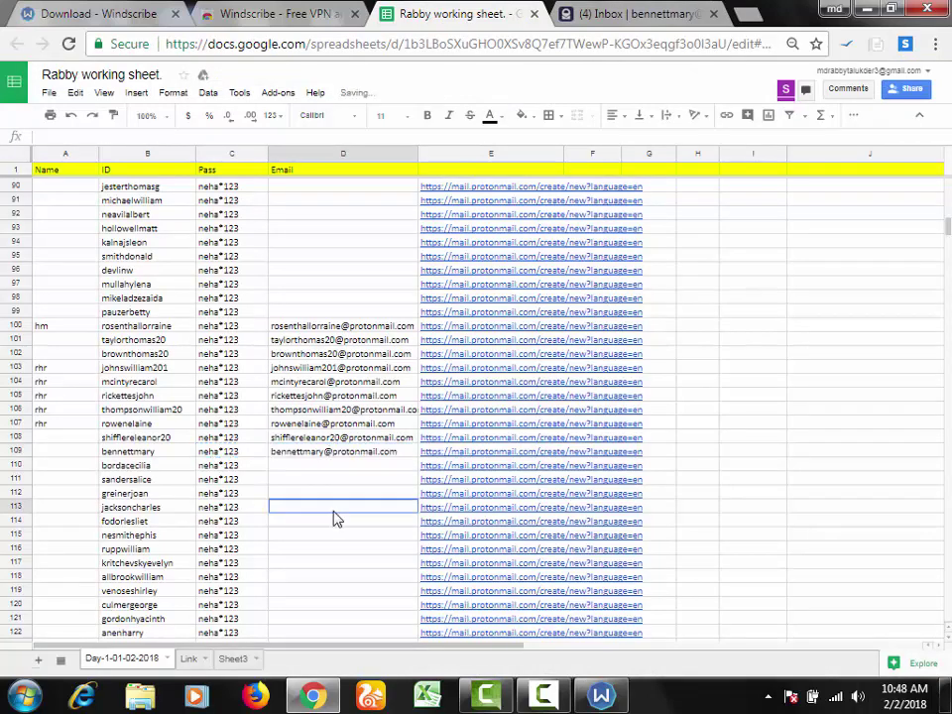
{"action": "left_click", "coordinate": [245, 470]}
{"action": "left_click", "coordinate": [151, 468]}
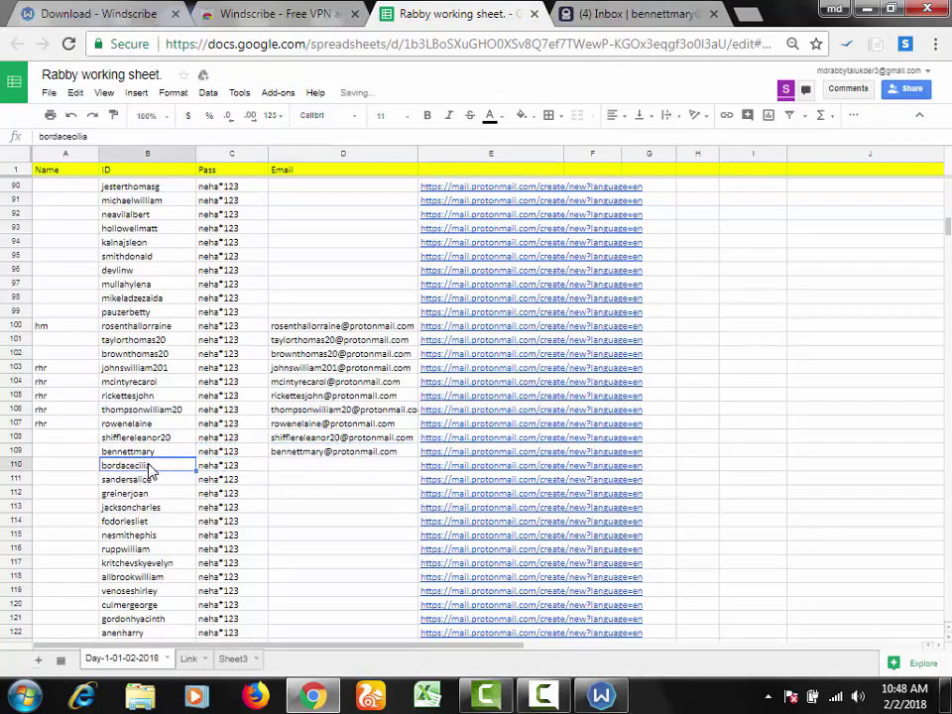
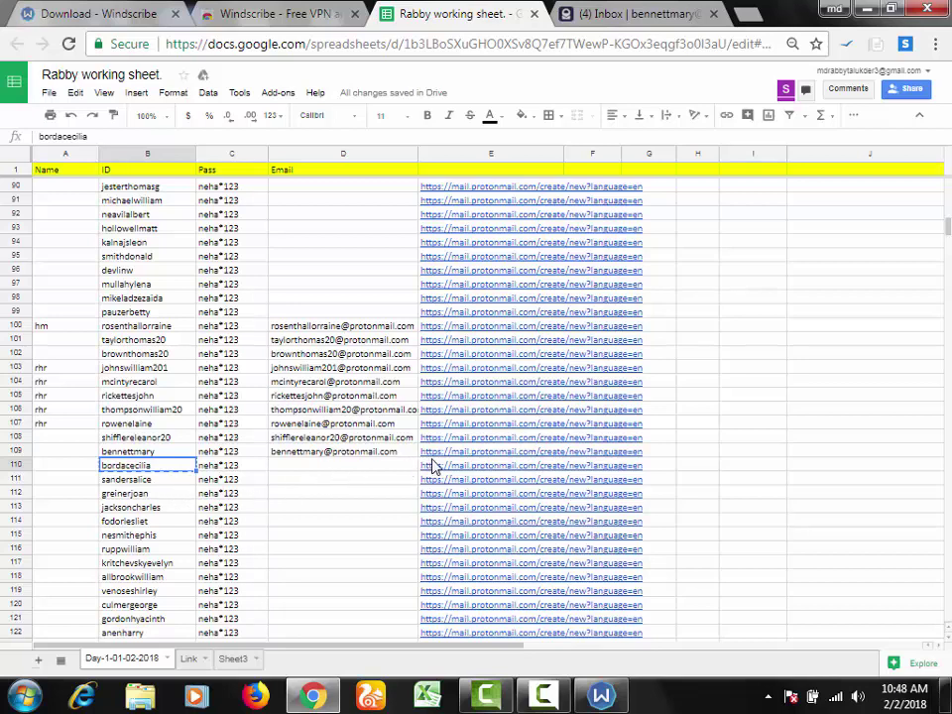
Step: Open row 110's signup link, close the old inbox tab, and paste the ID as username
{"action": "left_click", "coordinate": [432, 468]}
{"action": "left_click", "coordinate": [446, 450]}
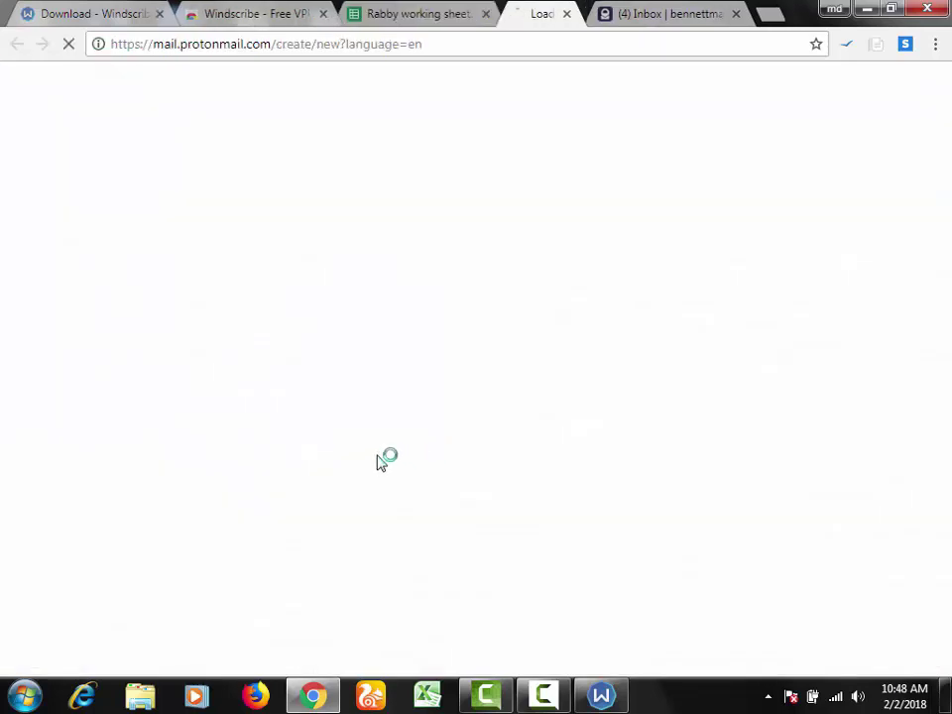
{"action": "left_click", "coordinate": [739, 12]}
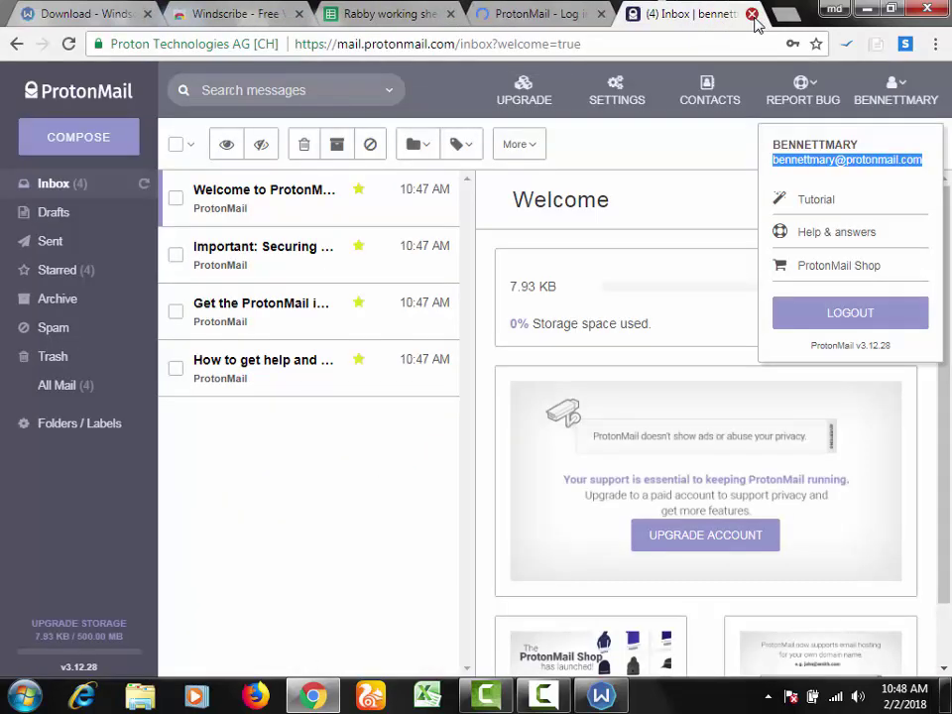
{"action": "left_click", "coordinate": [752, 13]}
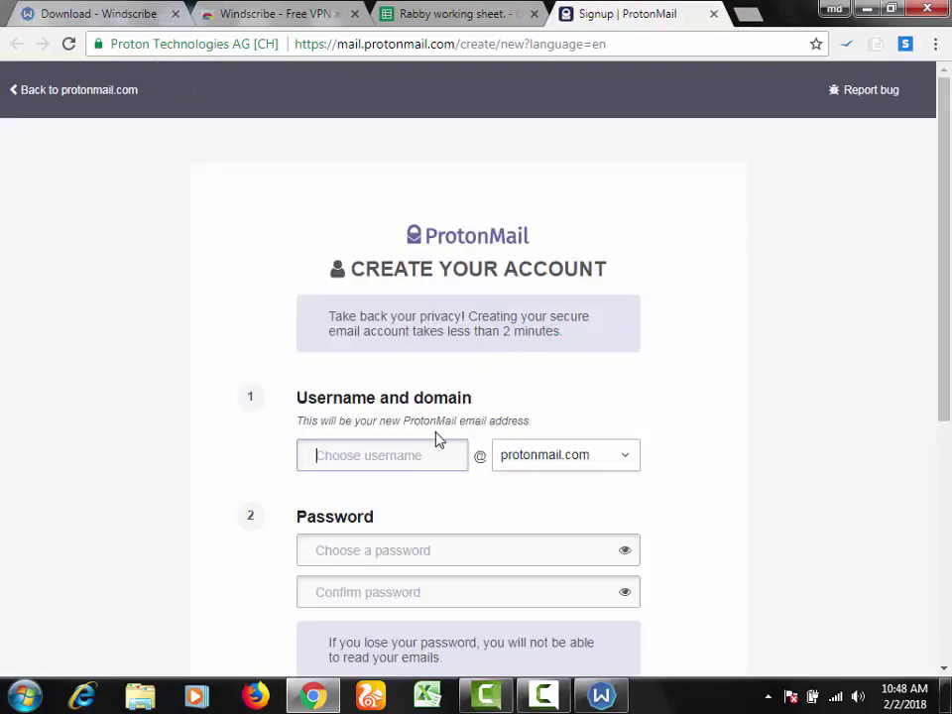
Step: Copy row 110's password from the sheet and enter it in both password fields
{"action": "left_click", "coordinate": [437, 14]}
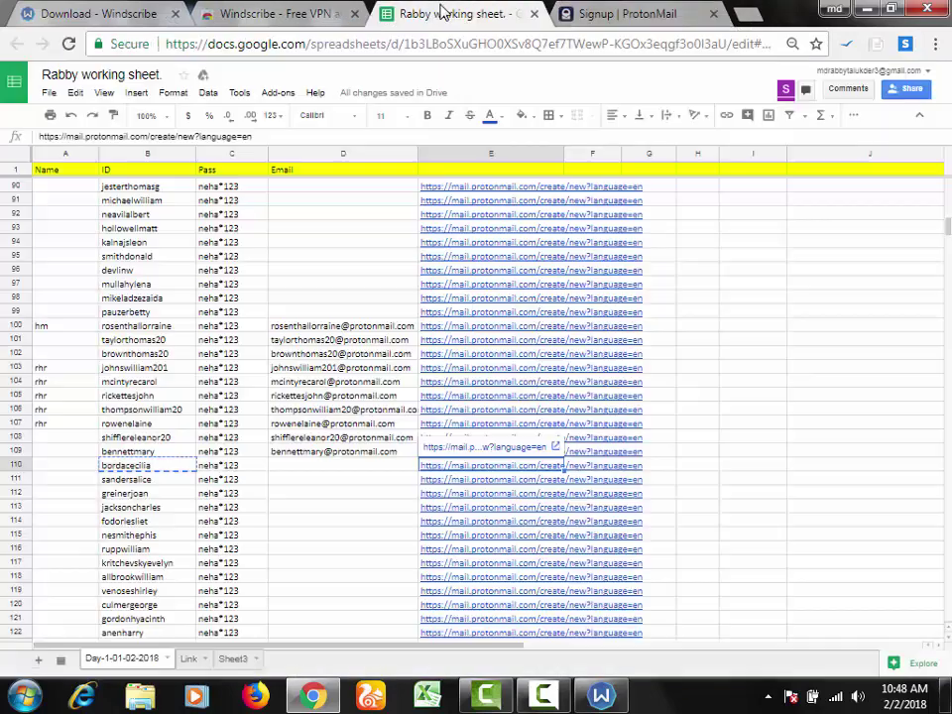
{"action": "left_click", "coordinate": [222, 466]}
{"action": "left_click", "coordinate": [619, 12]}
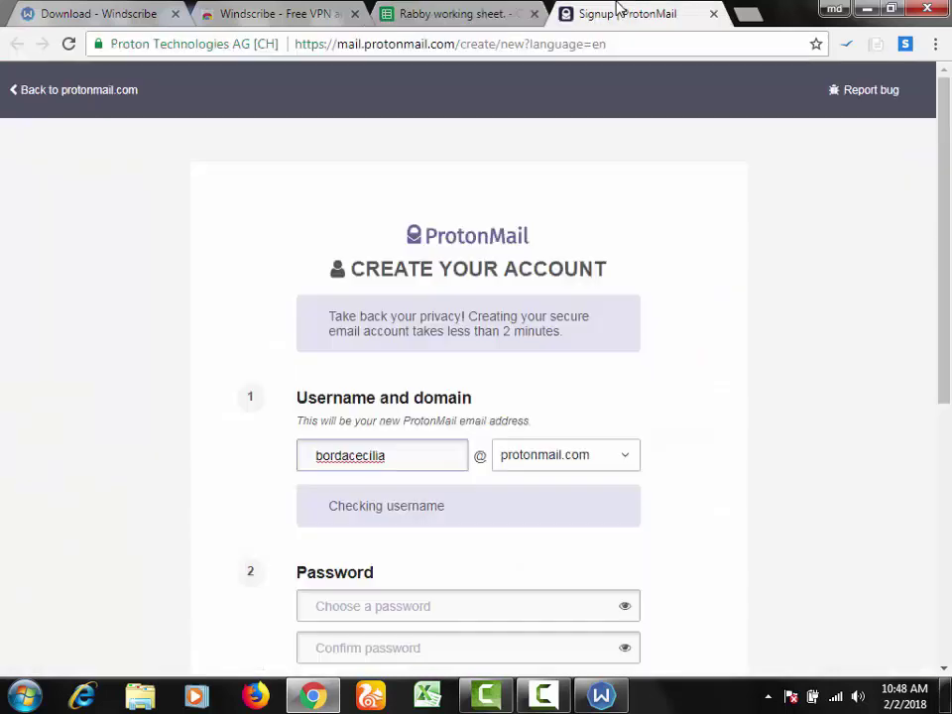
{"action": "left_click", "coordinate": [400, 614]}
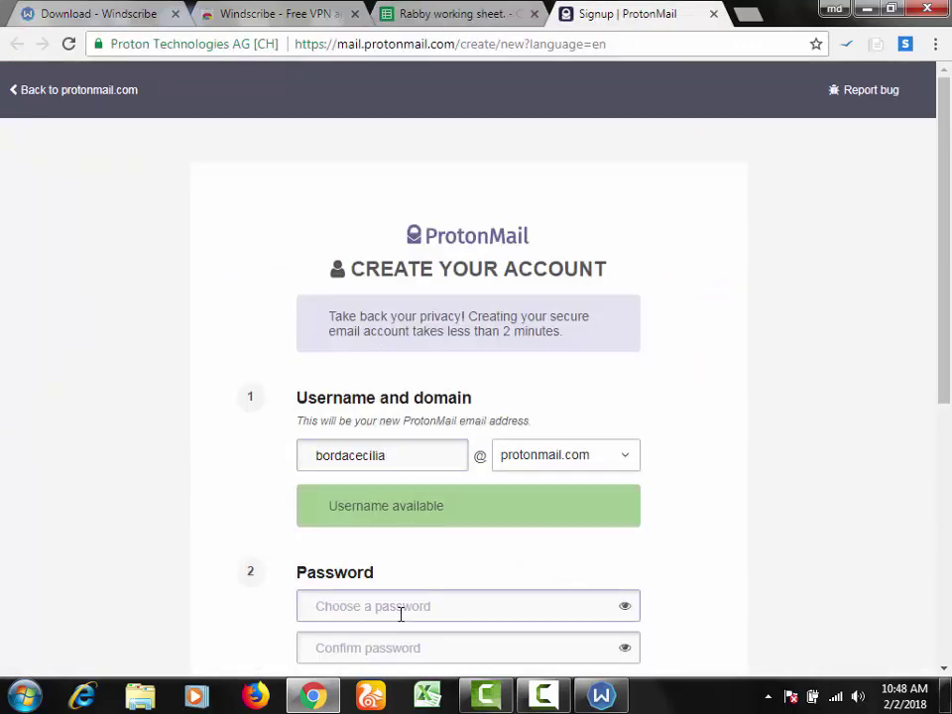
{"action": "key", "text": "ctrl+v"}
{"action": "left_click", "coordinate": [393, 640]}
{"action": "key", "text": "ctrl+v"}
{"action": "scroll", "coordinate": [415, 590], "scroll_direction": "down", "scroll_amount": 2}
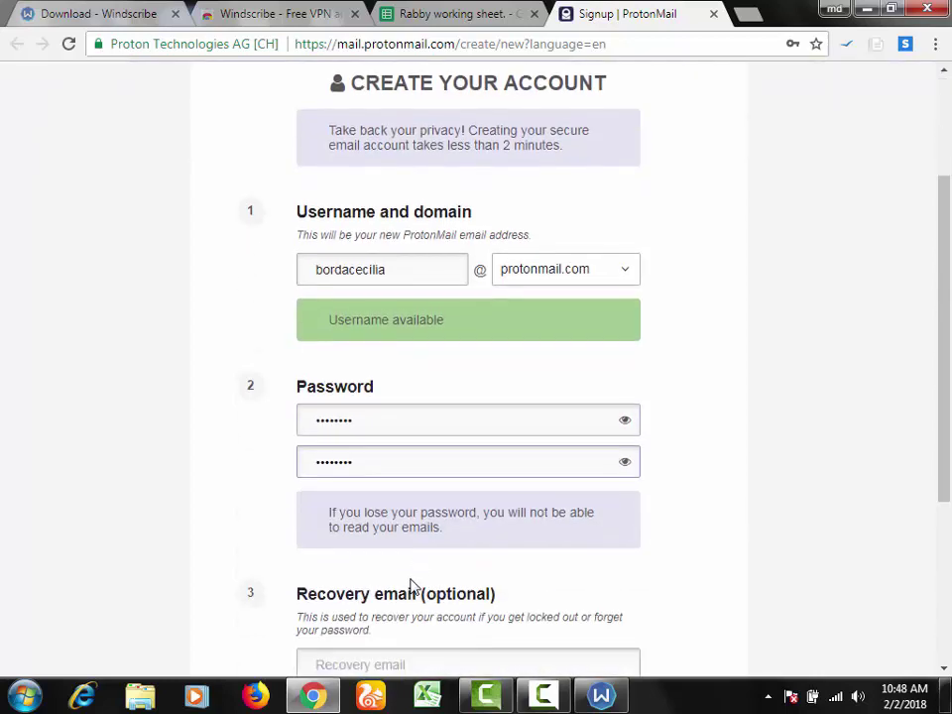
{"action": "scroll", "coordinate": [414, 591], "scroll_direction": "down", "scroll_amount": 3}
Step: Create the account without a recovery email, pass the not-a-robot check, and complete setup
{"action": "left_click", "coordinate": [453, 530]}
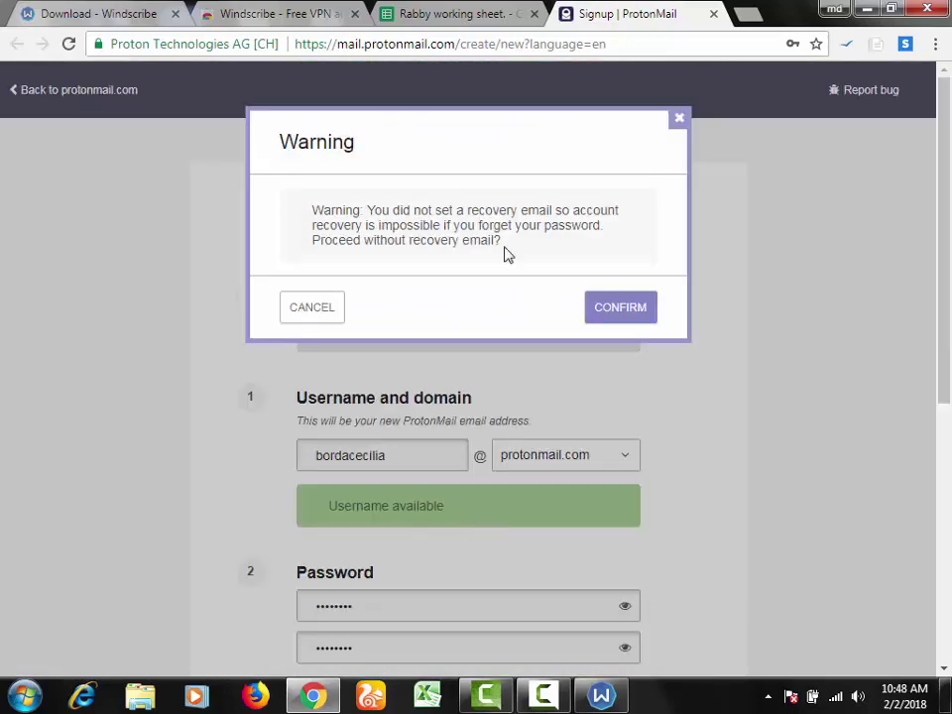
{"action": "left_click", "coordinate": [635, 307]}
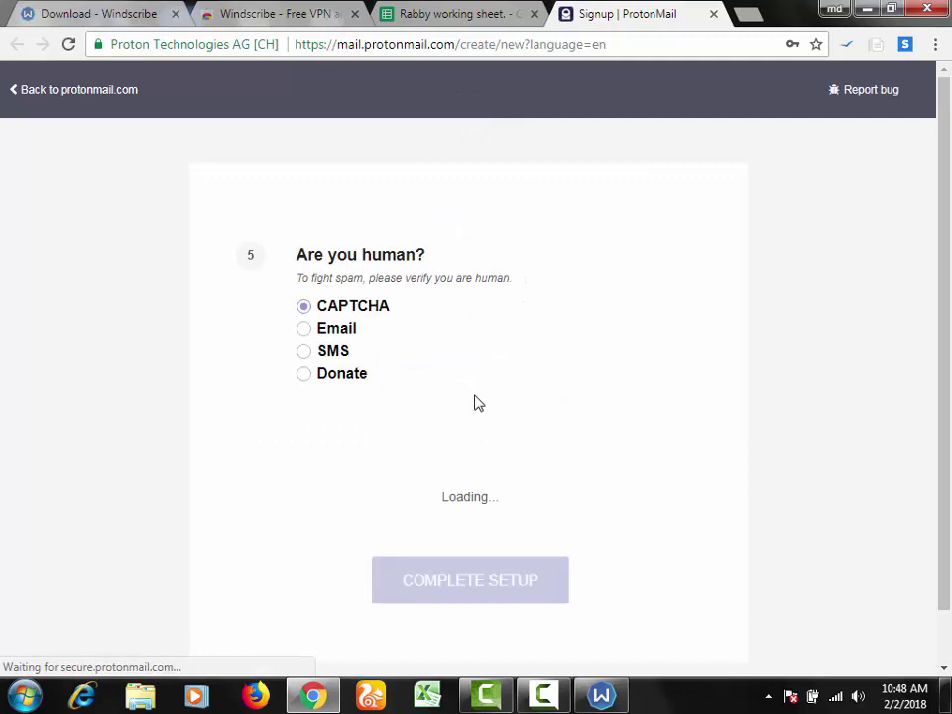
{"action": "scroll", "coordinate": [476, 427], "scroll_direction": "down", "scroll_amount": 1}
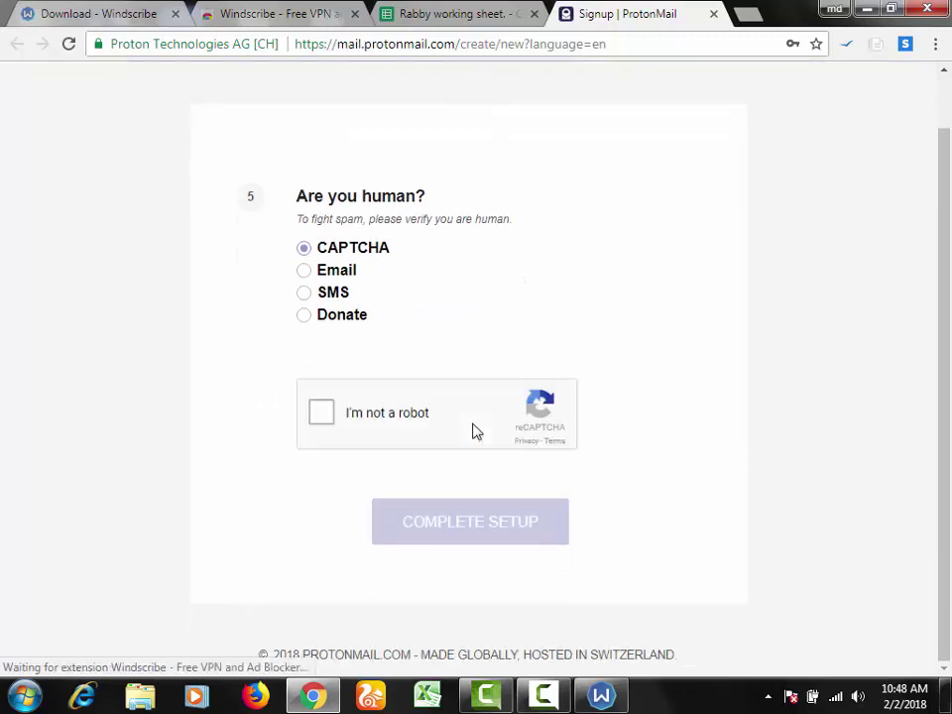
{"action": "left_click", "coordinate": [329, 425]}
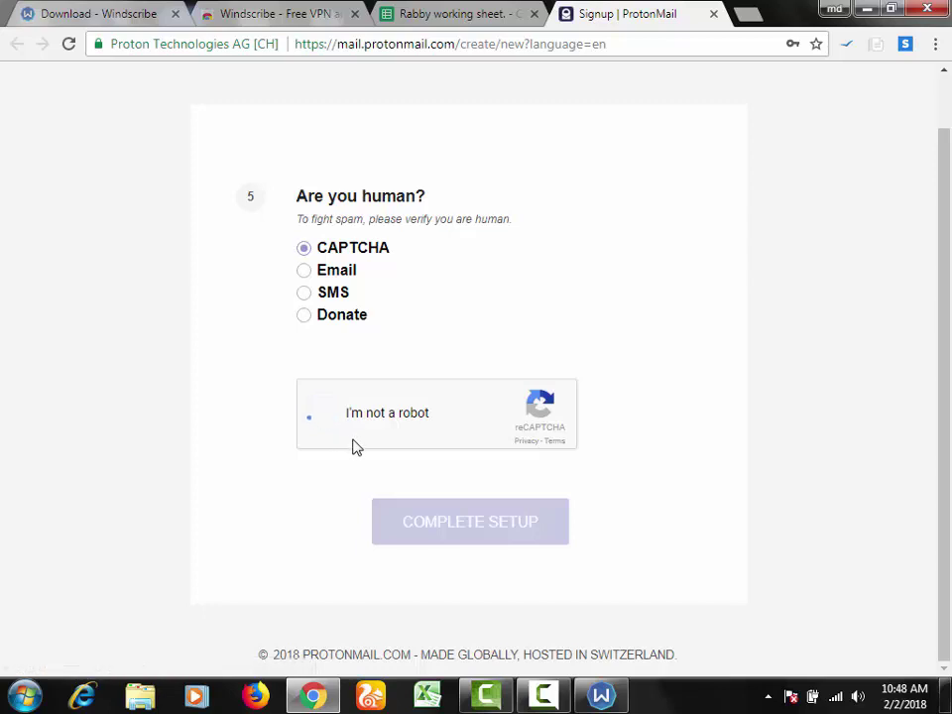
{"action": "left_click", "coordinate": [451, 534]}
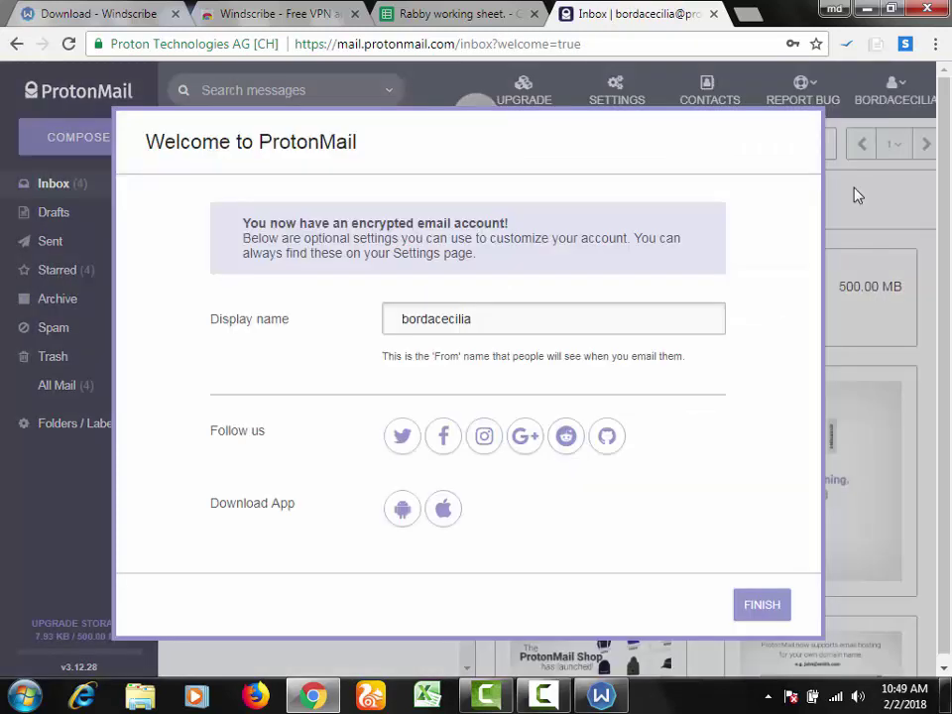
Step: Dismiss the welcome tips and copy the new account's full email address from the account menu
{"action": "left_click", "coordinate": [764, 607]}
{"action": "left_click", "coordinate": [846, 605]}
{"action": "left_click", "coordinate": [846, 604]}
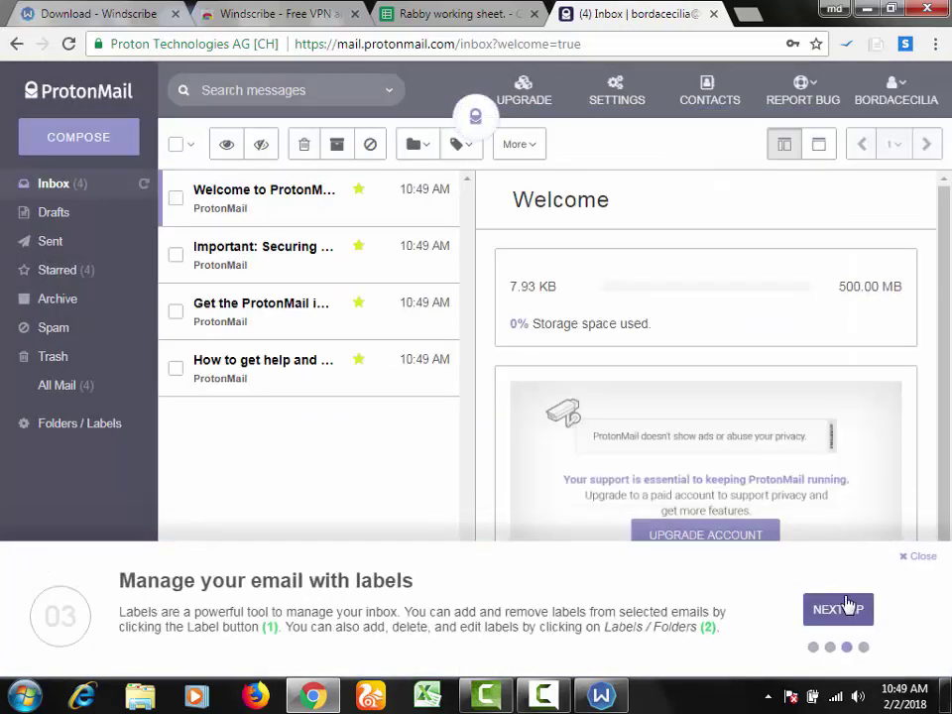
{"action": "left_click", "coordinate": [849, 604]}
{"action": "left_click", "coordinate": [904, 100]}
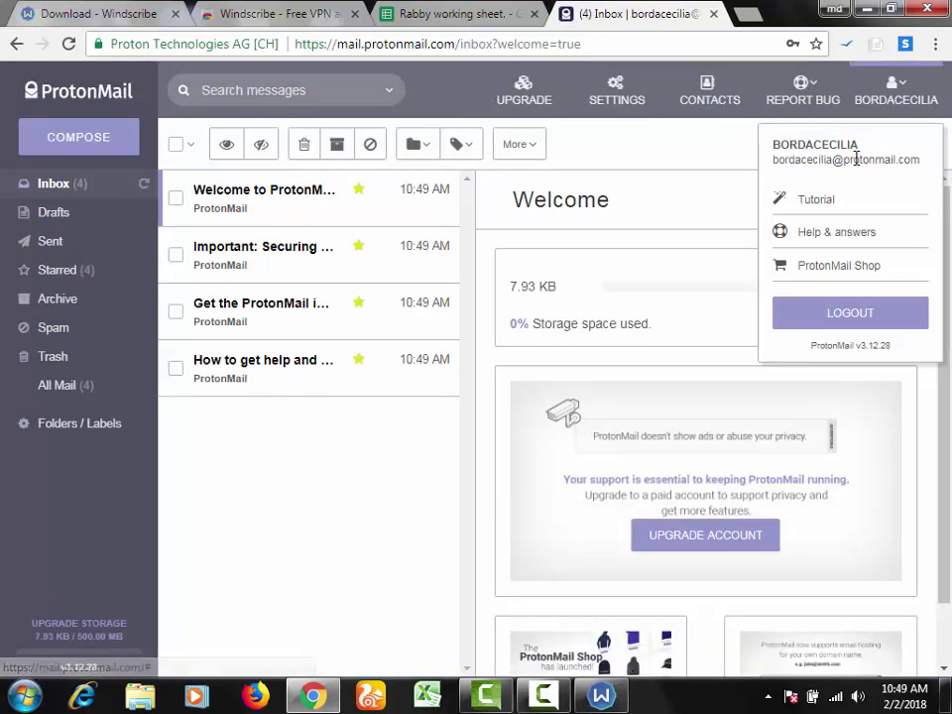
{"action": "triple_click", "coordinate": [856, 157]}
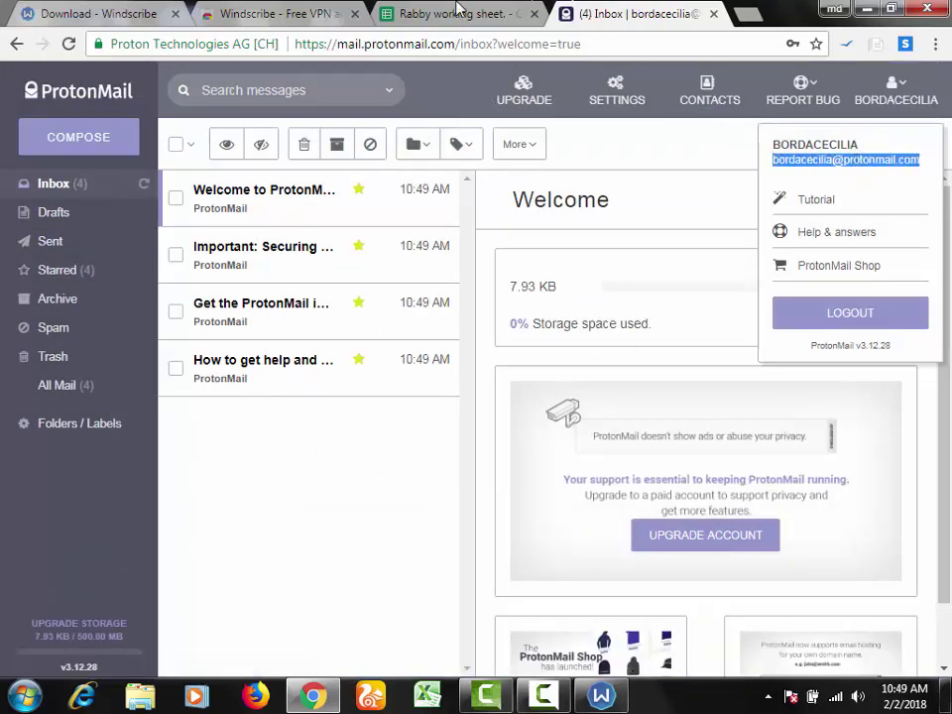
{"action": "left_click", "coordinate": [416, 14]}
Step: Paste the new ProtonMail address into Email cell D110
{"action": "key", "text": "ctrl+c"}
{"action": "double_click", "coordinate": [311, 469]}
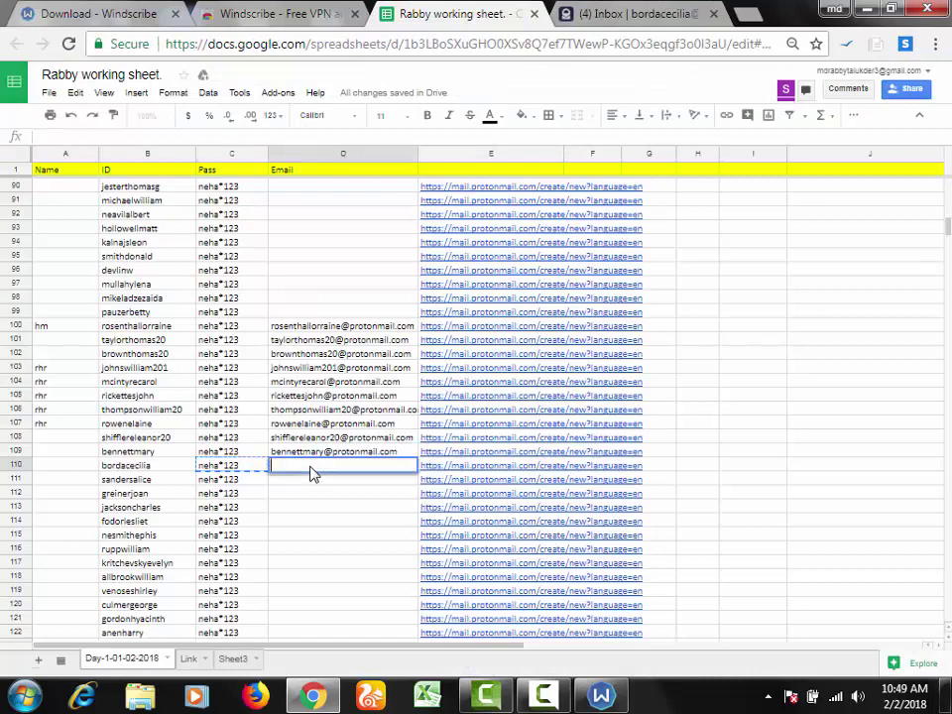
{"action": "key", "text": "ctrl+v"}
{"action": "key", "text": "Return"}
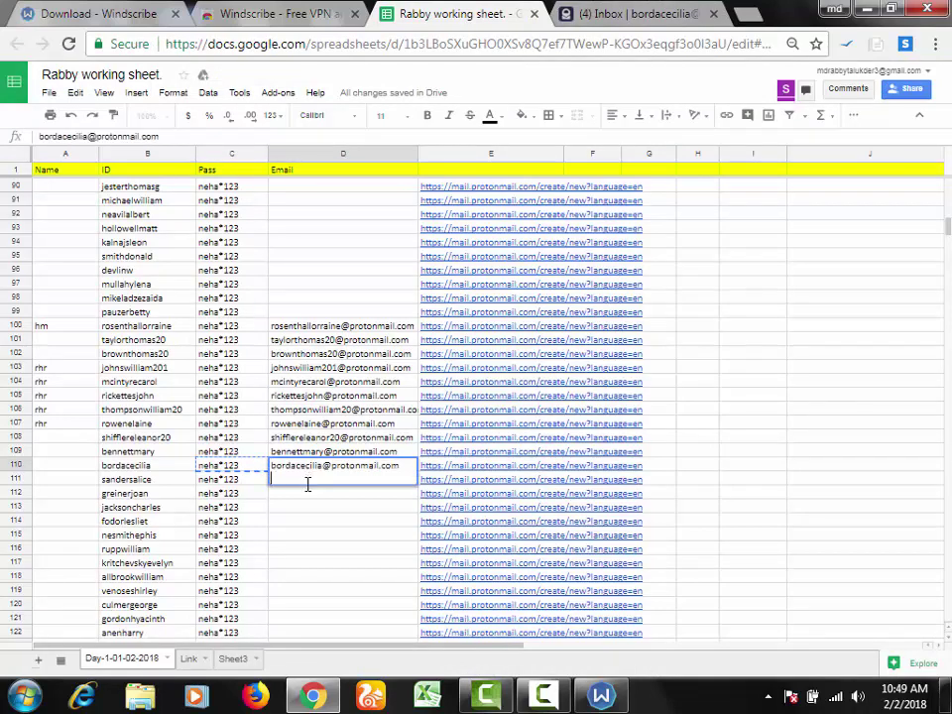
{"action": "left_click", "coordinate": [310, 499]}
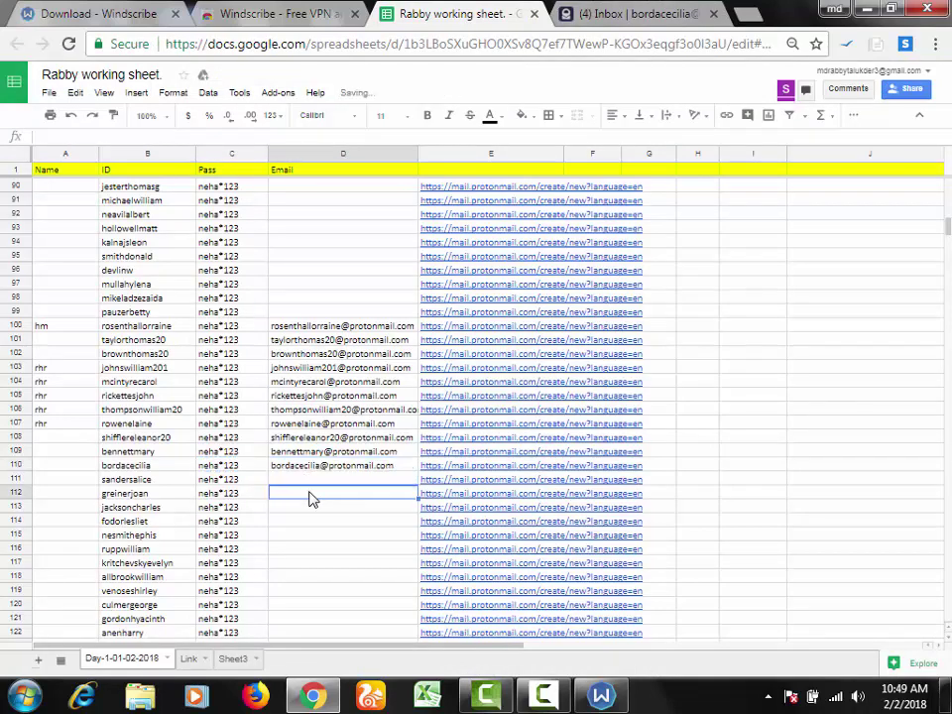
Step: Copy row 111's ID from B111 and select its signup link
{"action": "left_click", "coordinate": [191, 480]}
{"action": "key", "text": "ctrl+c"}
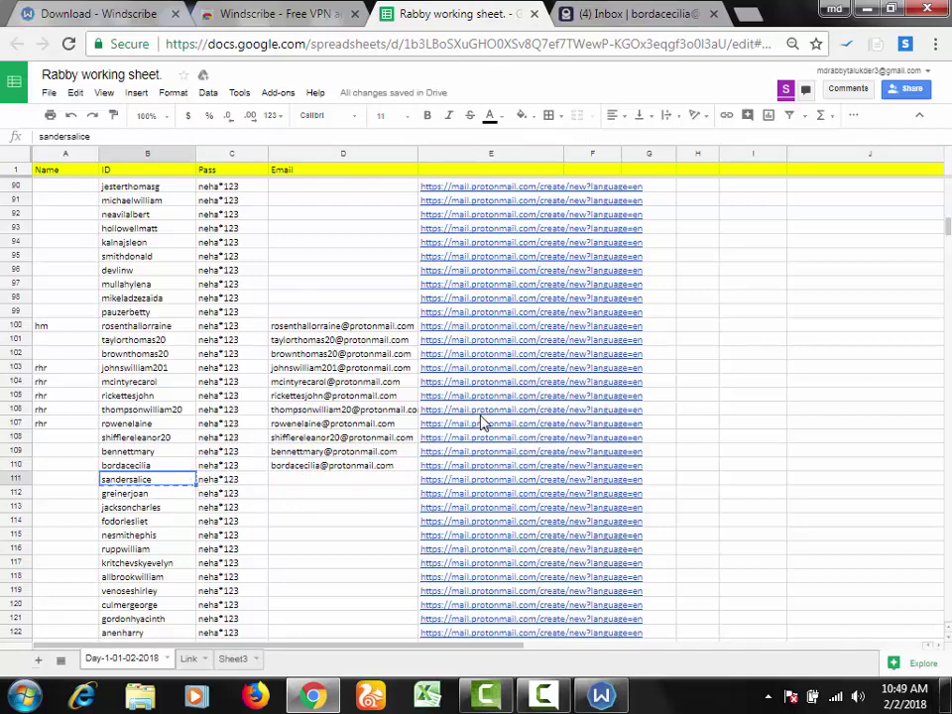
{"action": "left_click", "coordinate": [442, 479]}
Step: Open row 111's signup link, close the old inbox, and paste the ID as username
{"action": "left_click", "coordinate": [450, 471]}
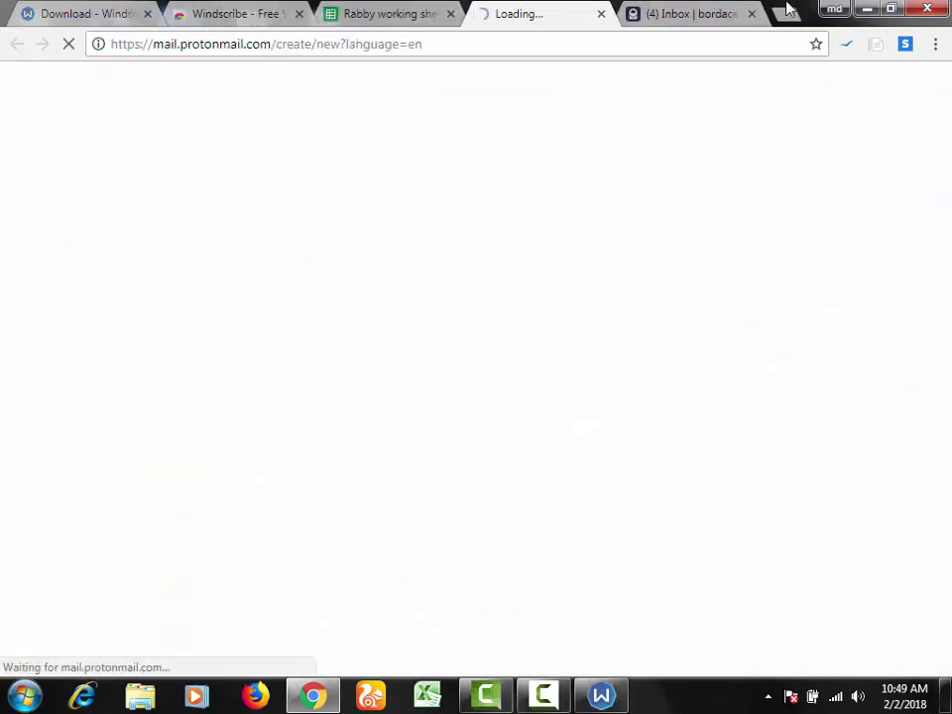
{"action": "left_click", "coordinate": [753, 14]}
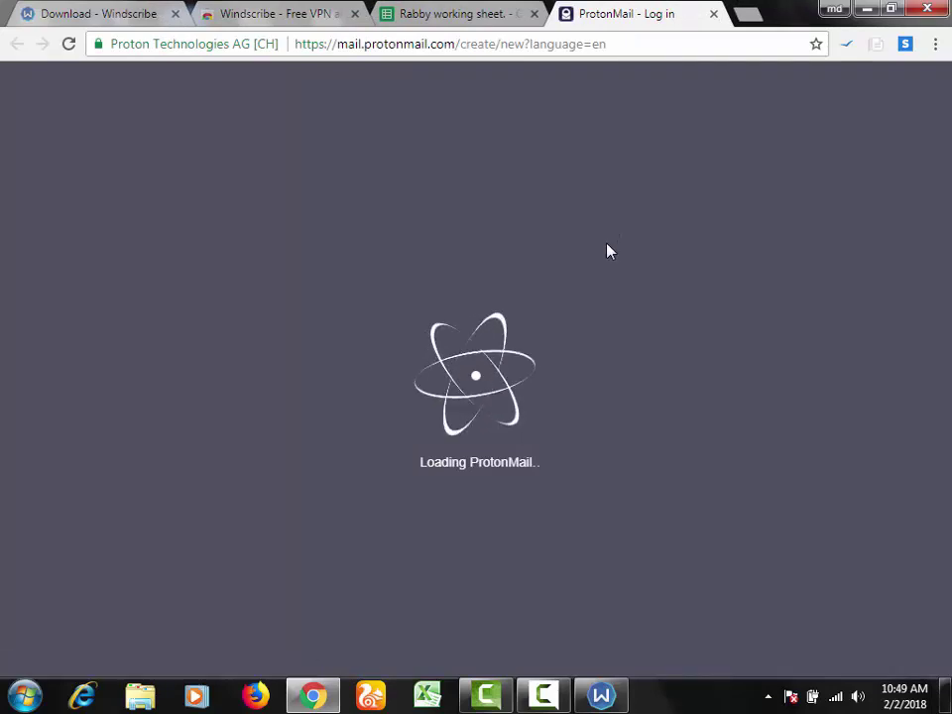
{"action": "key", "text": "ctrl+v"}
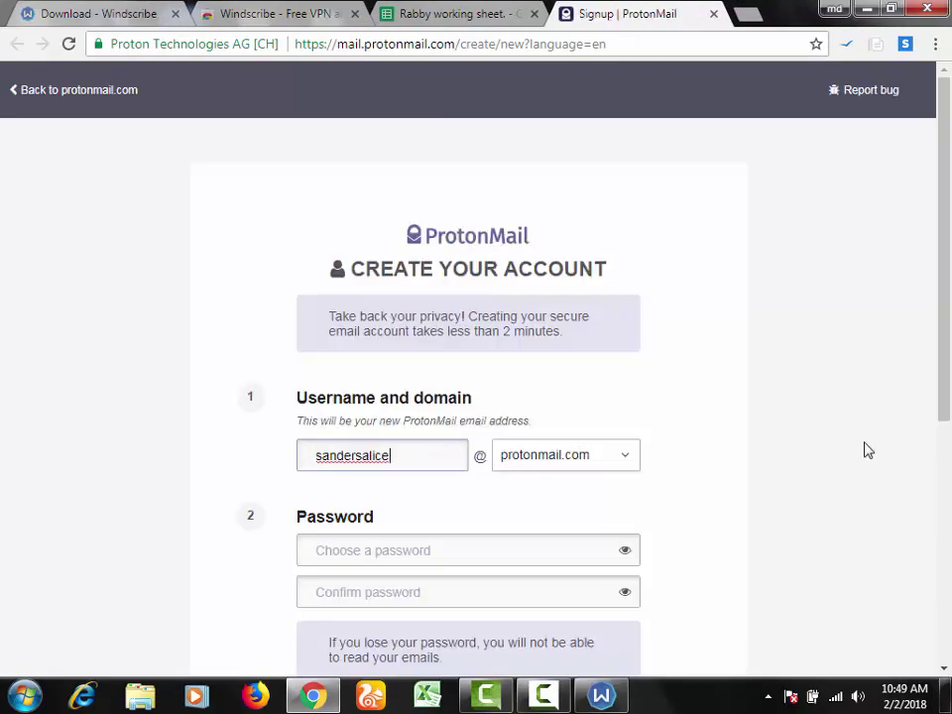
{"action": "scroll", "coordinate": [694, 417], "scroll_direction": "down", "scroll_amount": 3}
Step: Copy row 111's password from the sheet and paste it into the signup password field
{"action": "left_click", "coordinate": [434, 12]}
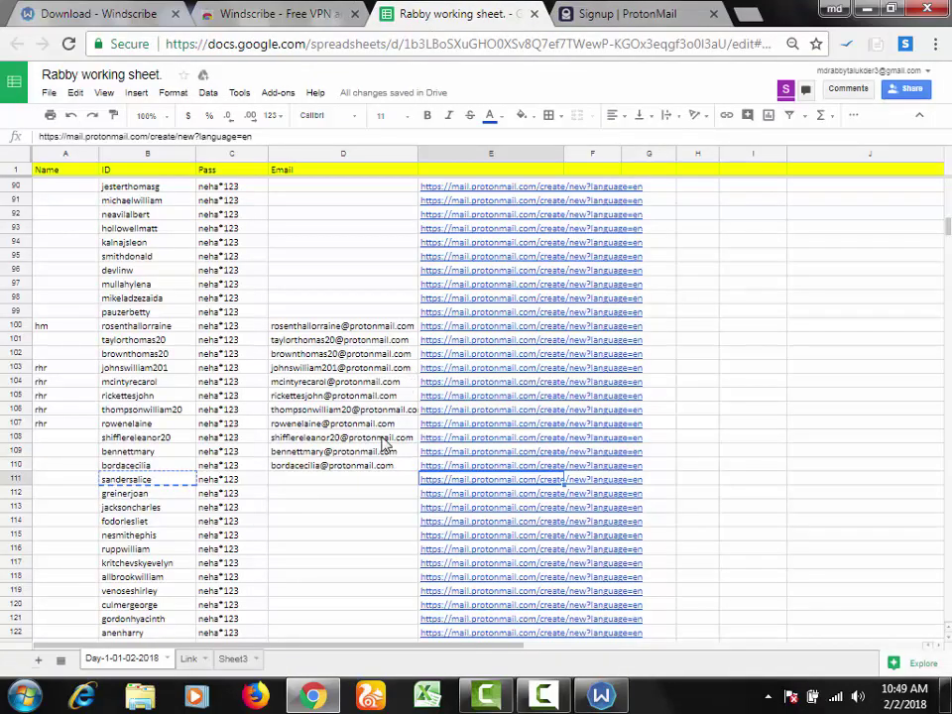
{"action": "left_click", "coordinate": [201, 484]}
{"action": "key", "text": "ctrl+c"}
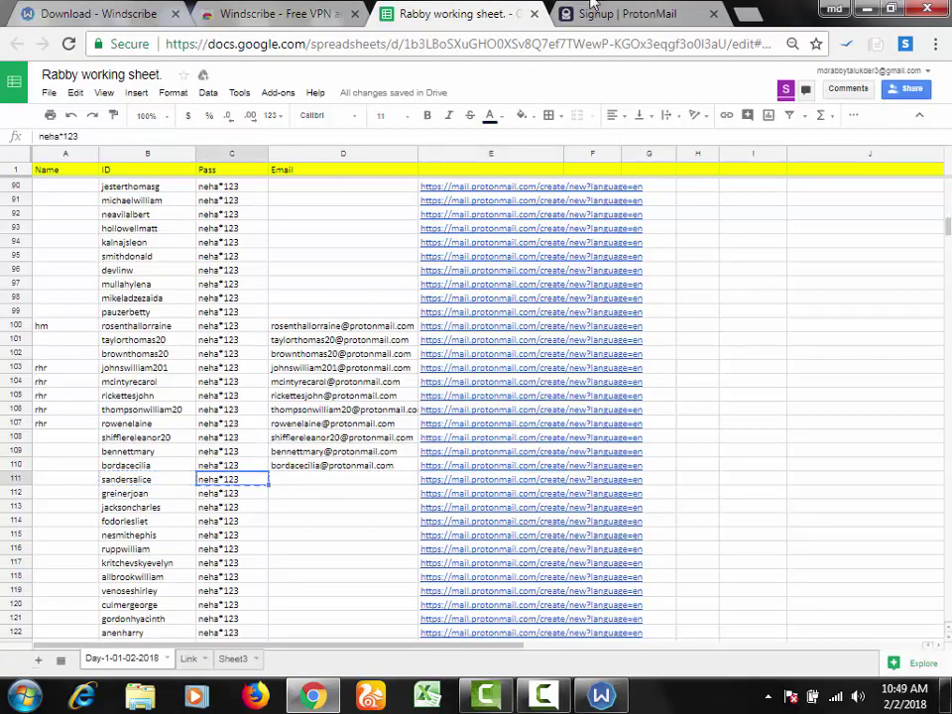
{"action": "key", "text": "ctrl+Tab"}
{"action": "left_click", "coordinate": [399, 357]}
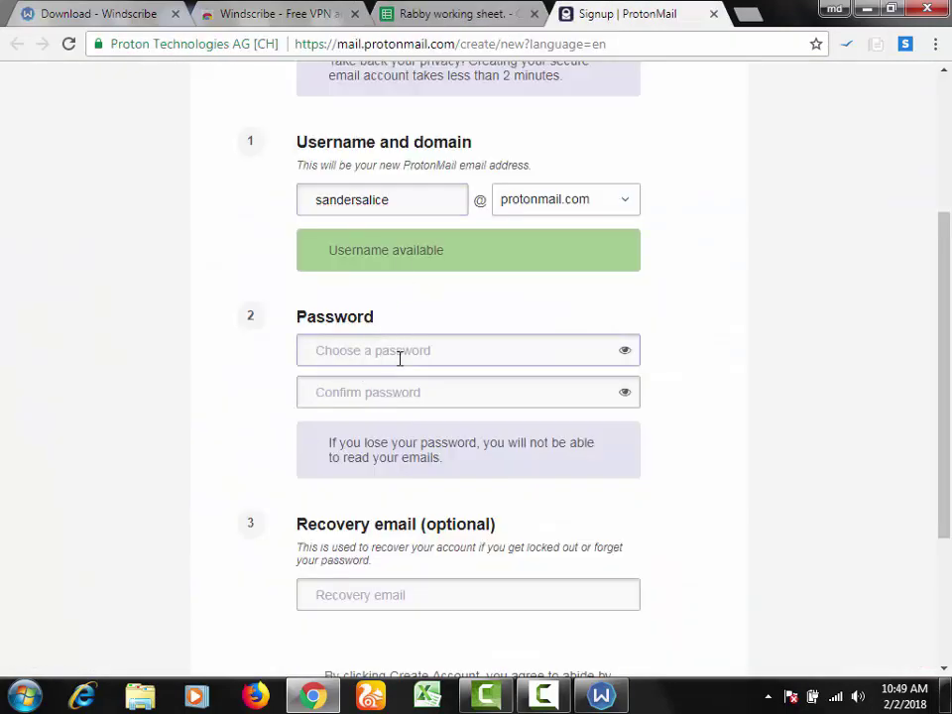
{"action": "key", "text": "ctrl+v"}
{"action": "key", "text": "ctrl+v"}
Step: Submit the signup without a recovery email to reach the Are you human? step
{"action": "scroll", "coordinate": [476, 526], "scroll_direction": "down", "scroll_amount": 3}
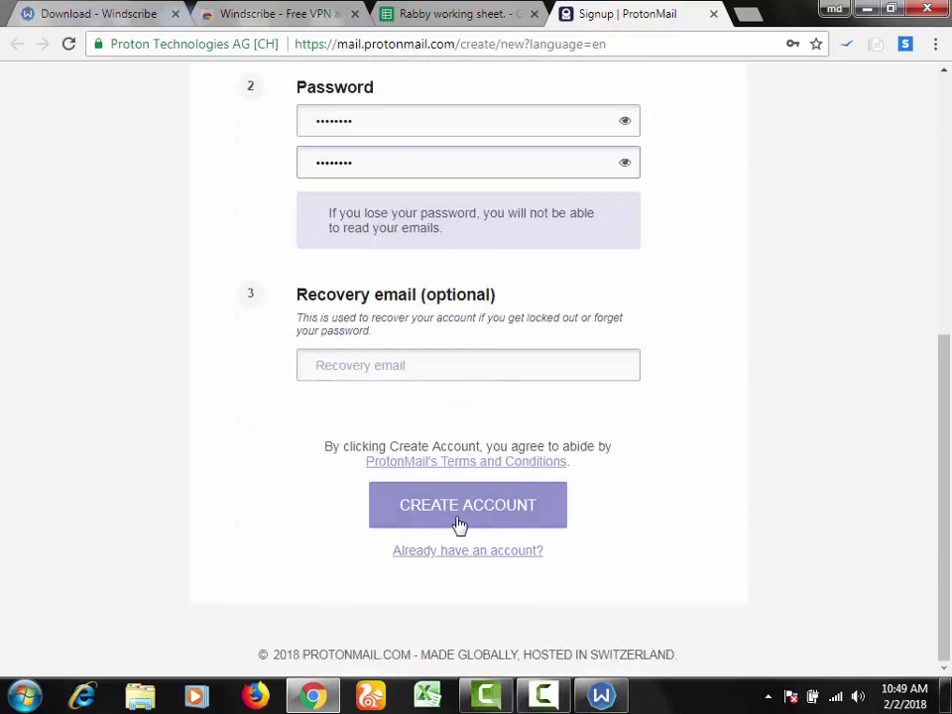
{"action": "left_click", "coordinate": [462, 518]}
{"action": "left_click", "coordinate": [614, 309]}
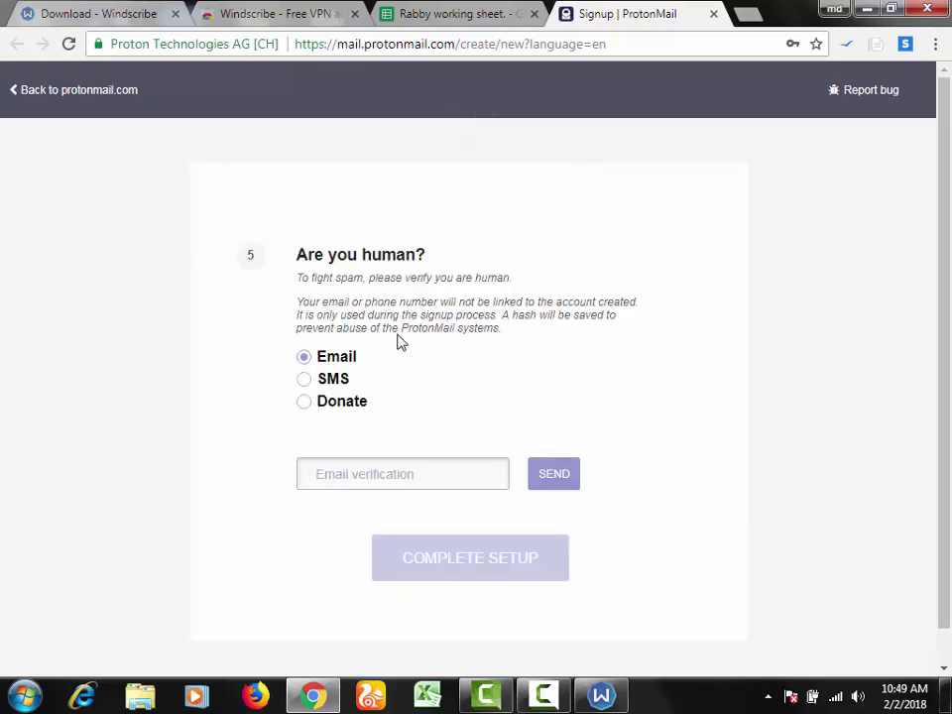
{"action": "left_click", "coordinate": [470, 8]}
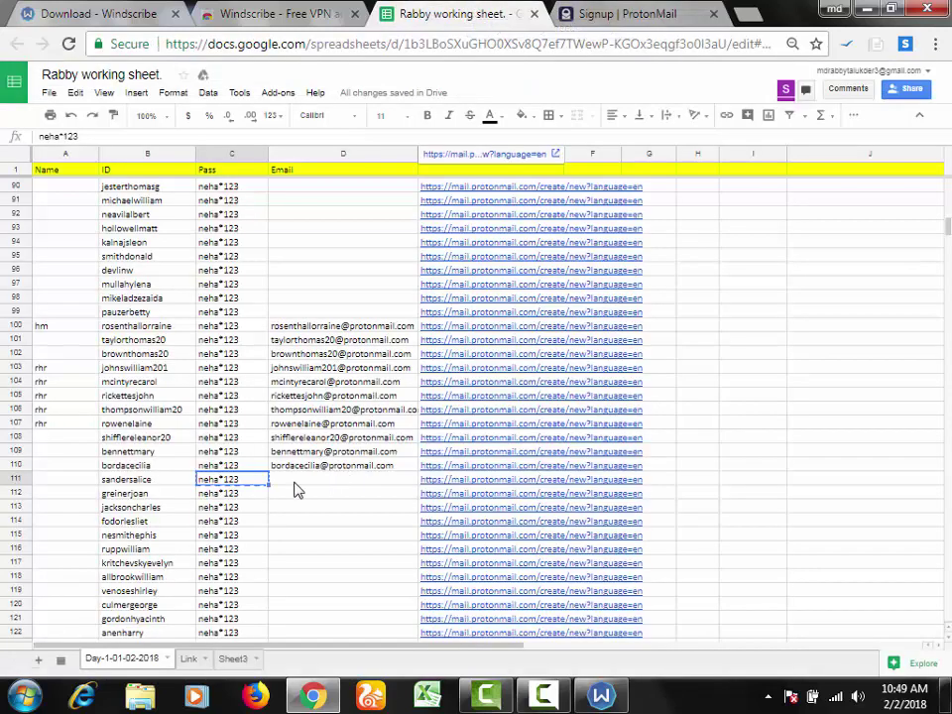
Step: Open the TempM link from cell B22 on the Link sheet, return to Day-1-01-02-2018, then view the TempM tab
{"action": "left_click", "coordinate": [191, 658]}
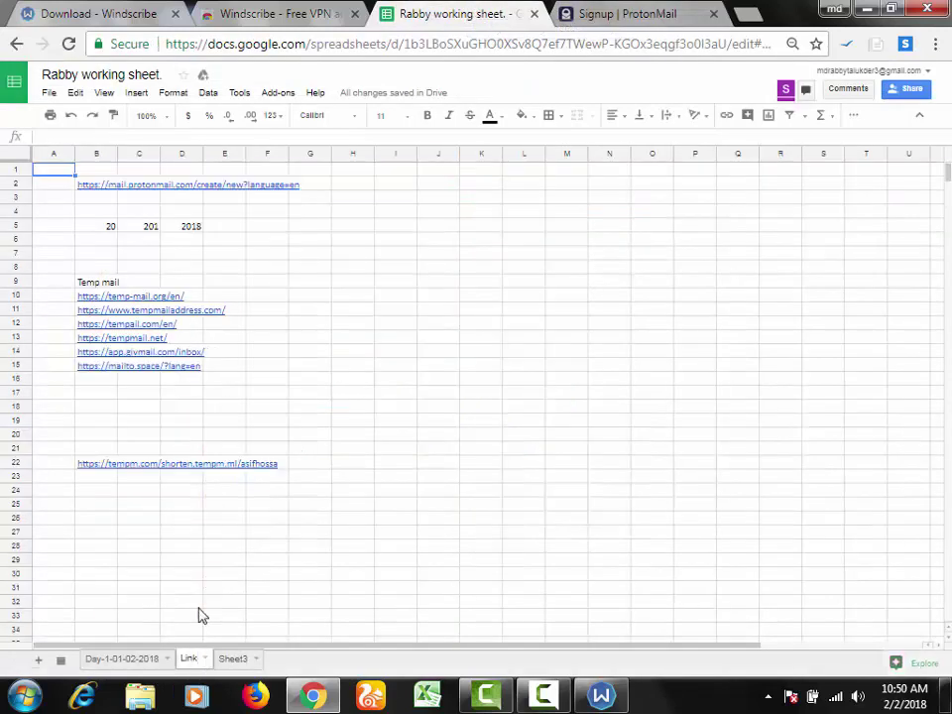
{"action": "left_click", "coordinate": [98, 466]}
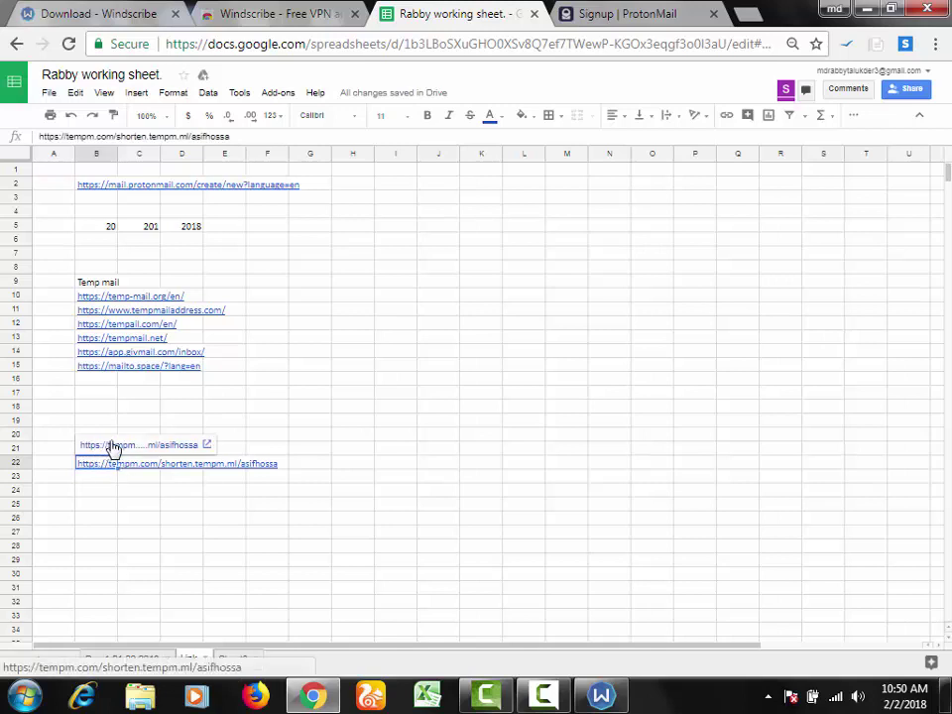
{"action": "left_click", "coordinate": [114, 448]}
{"action": "left_click", "coordinate": [412, 8]}
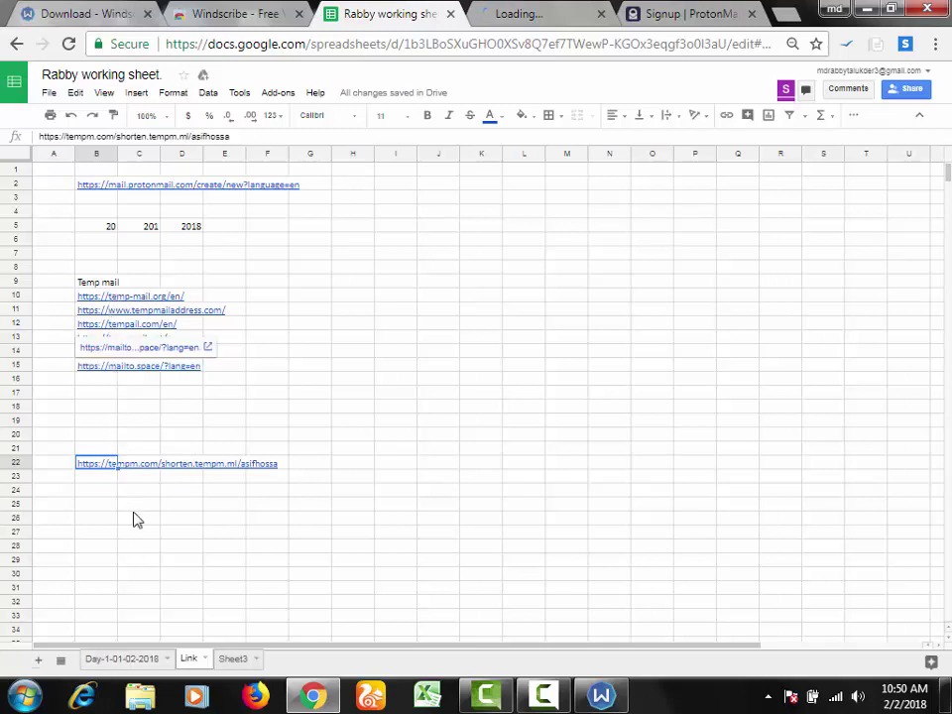
{"action": "left_click", "coordinate": [137, 661]}
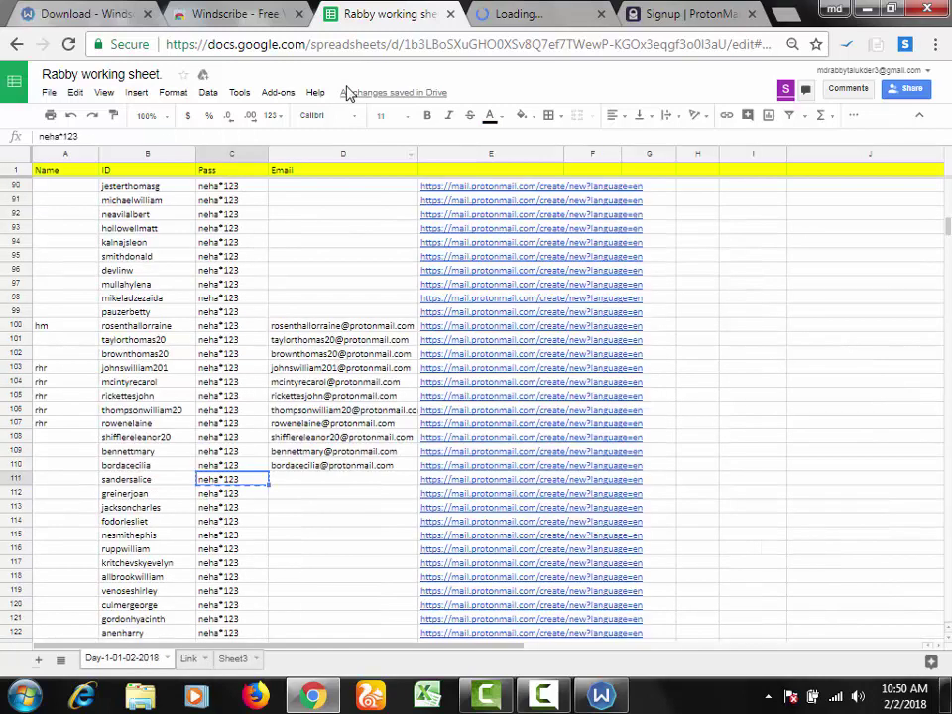
{"action": "left_click", "coordinate": [517, 8]}
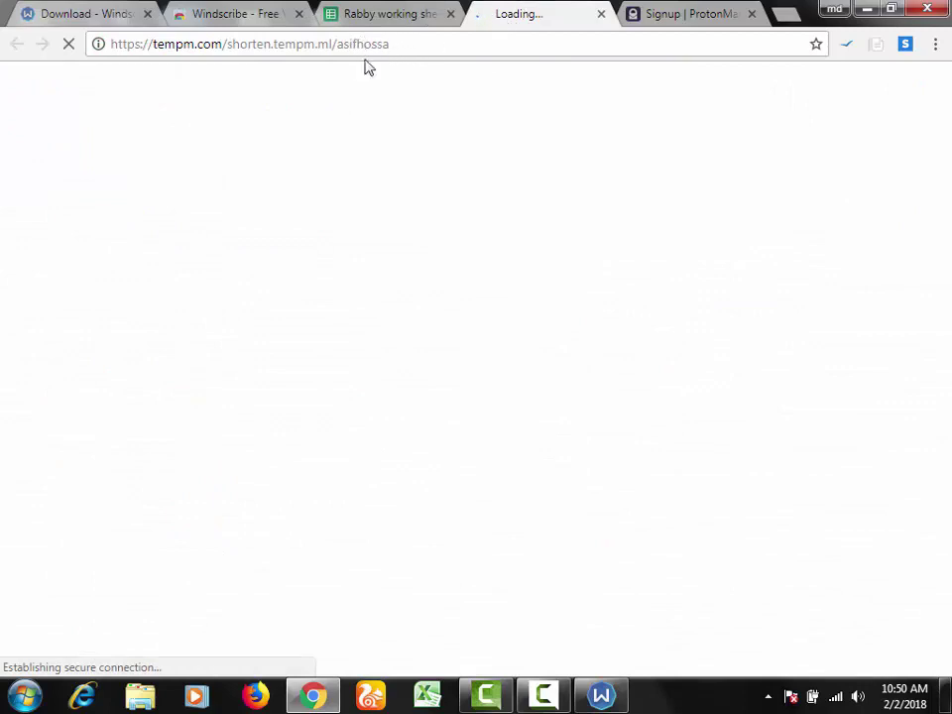
{"action": "left_click_drag", "start_coordinate": [369, 47], "coordinate": [399, 46]}
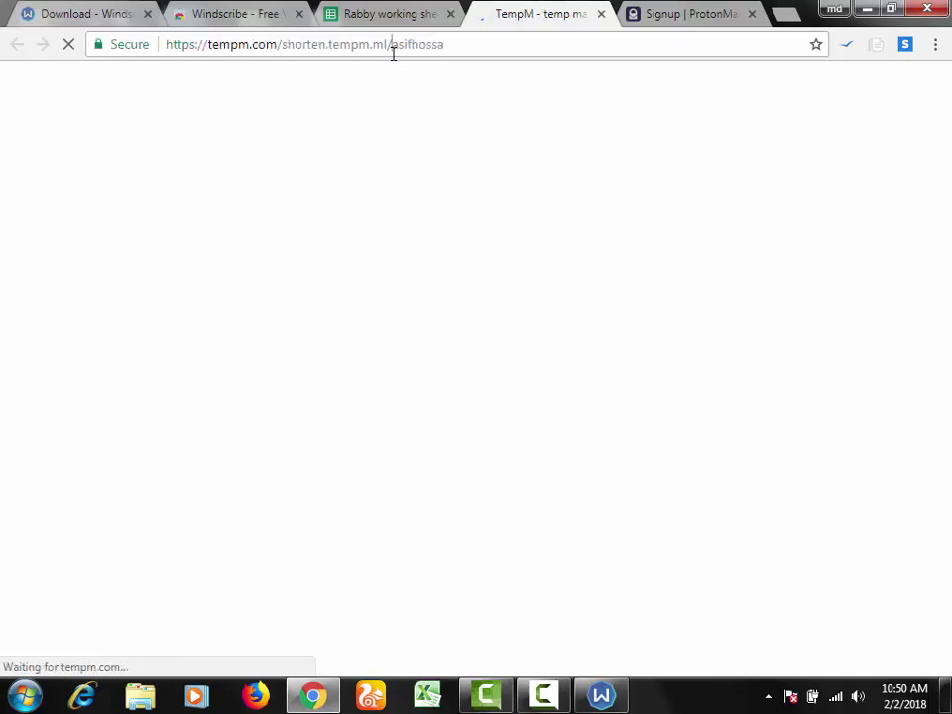
{"action": "mouse_move", "coordinate": [393, 49]}
{"action": "left_mouse_down"}
{"action": "mouse_move", "coordinate": [467, 47]}
{"action": "mouse_move", "coordinate": [407, 44]}
{"action": "left_mouse_up"}
{"action": "left_click", "coordinate": [472, 46]}
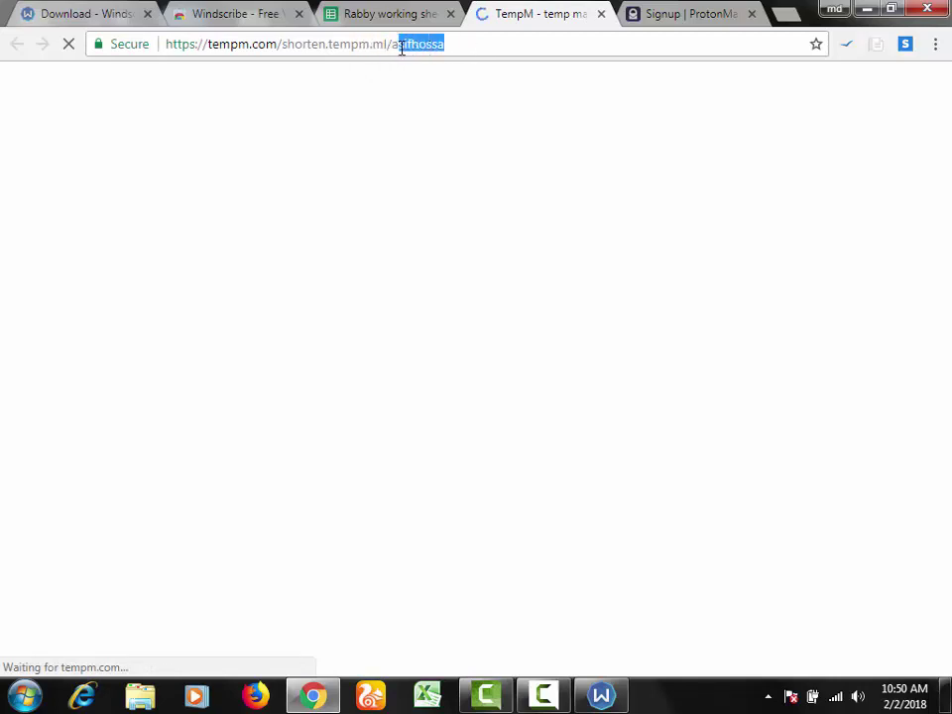
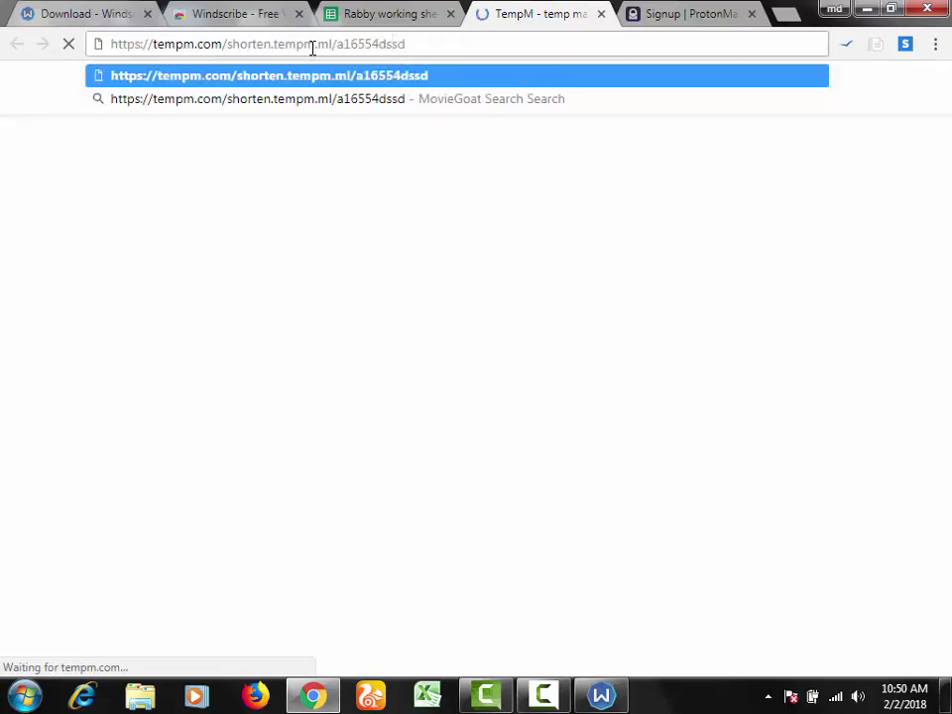
{"action": "key", "text": "Return"}
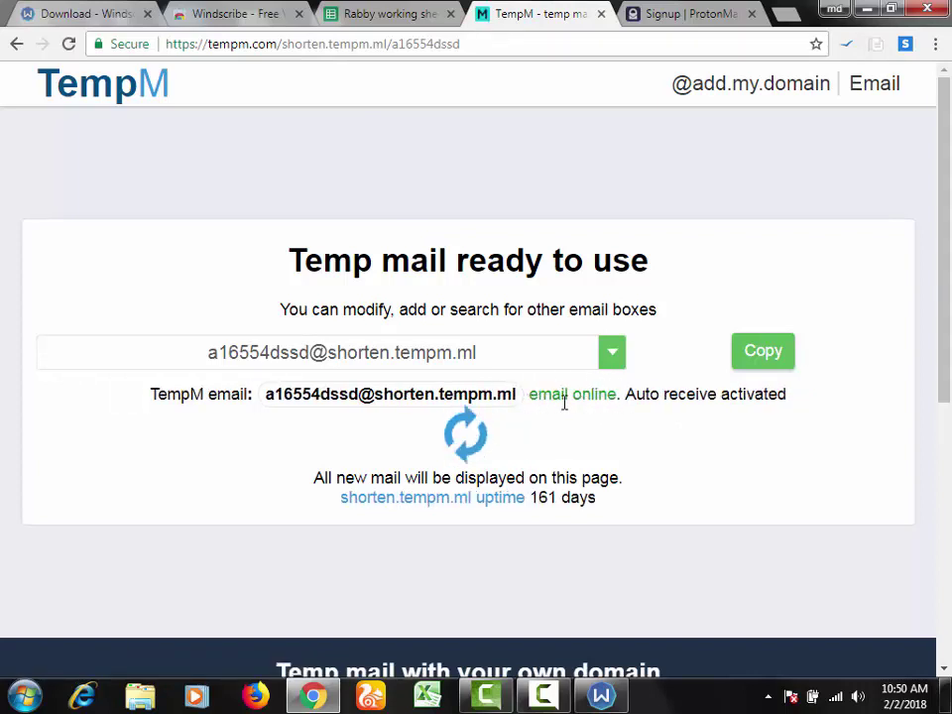
{"action": "left_click", "coordinate": [760, 363]}
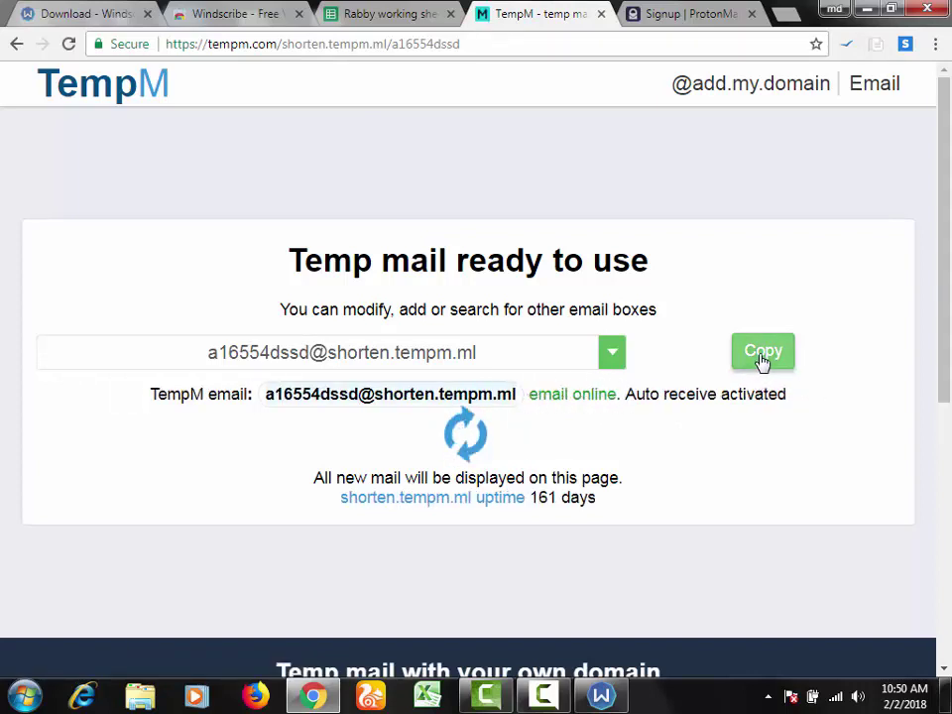
{"action": "left_click", "coordinate": [739, 15]}
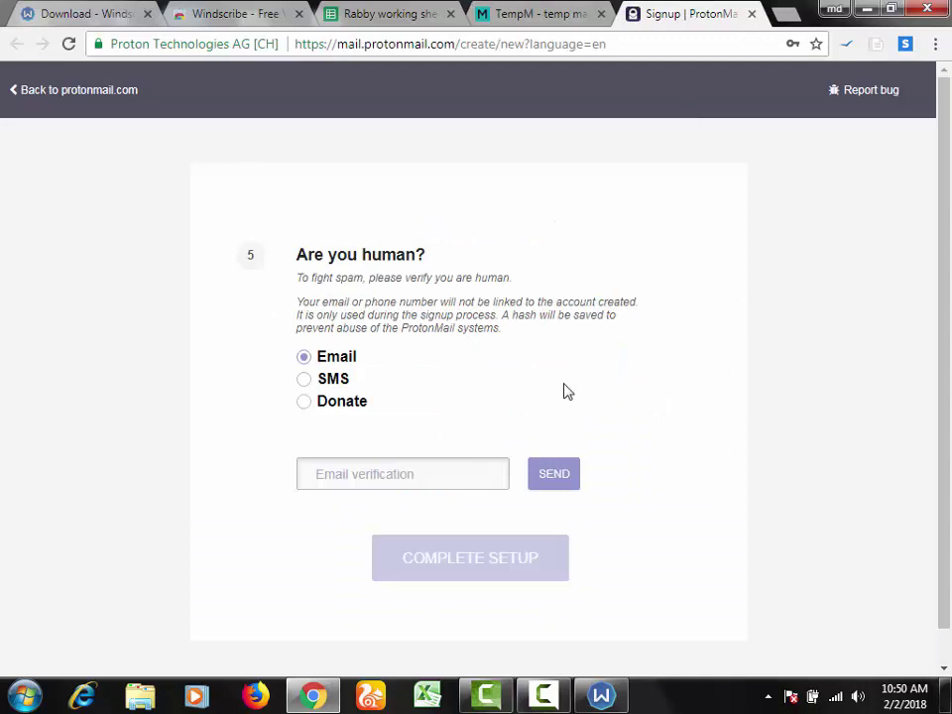
Step: Paste the TempM address into ProtonMail's email verification and request a code, which returns an error
{"action": "left_click", "coordinate": [432, 473]}
{"action": "key", "text": "ctrl+v"}
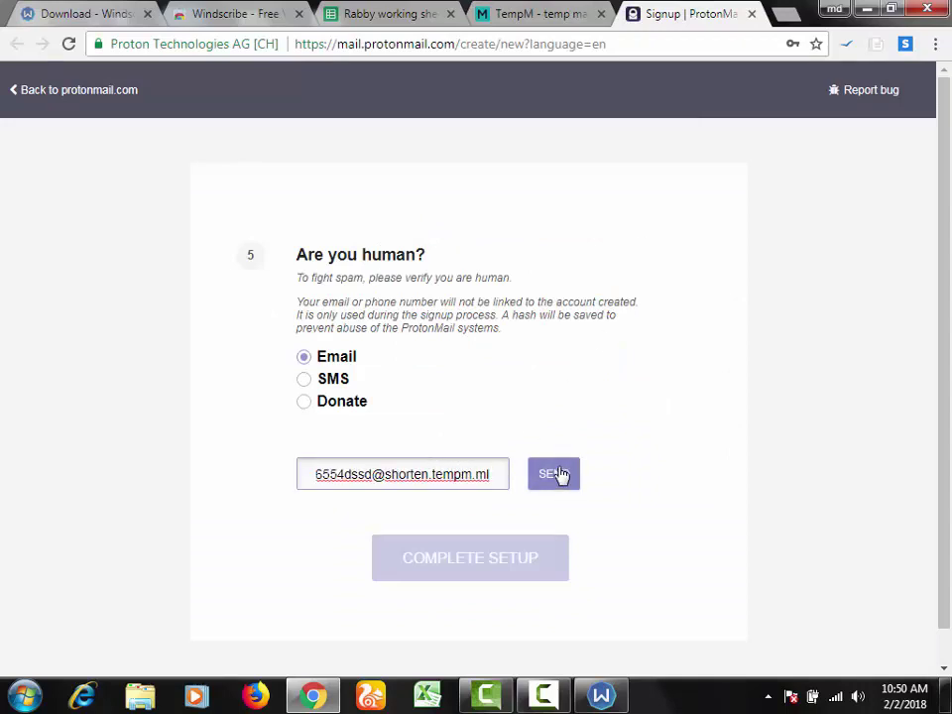
{"action": "left_click", "coordinate": [558, 475]}
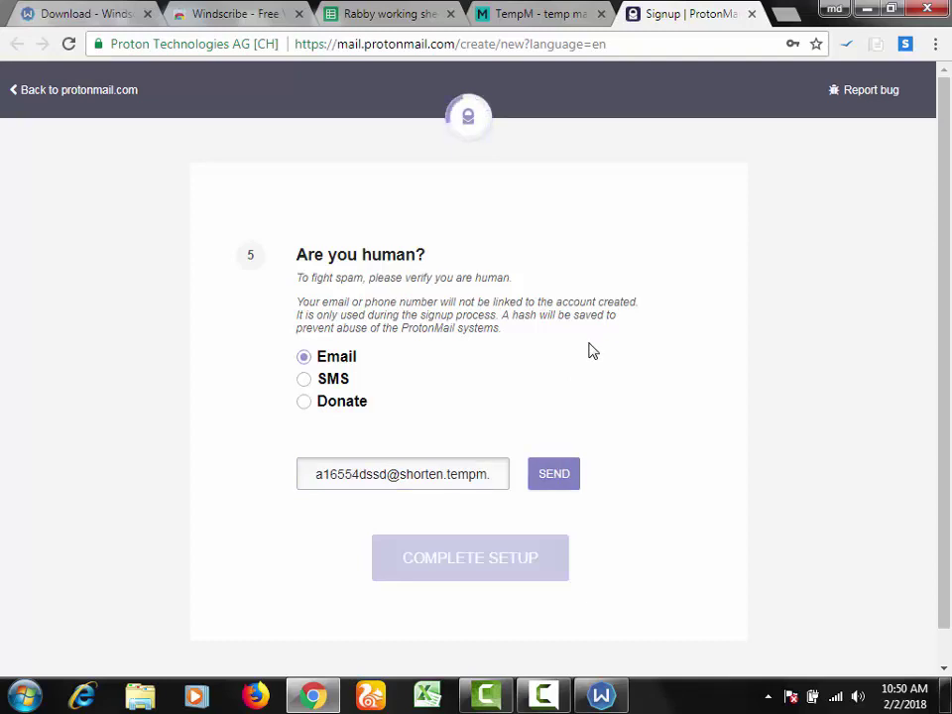
{"action": "left_click_drag", "start_coordinate": [314, 94], "coordinate": [506, 92]}
Step: Switch the TempM mailbox to ryyjsy.storeyee.com, replace the address in ProtonMail, and resend the code
{"action": "left_click", "coordinate": [539, 11]}
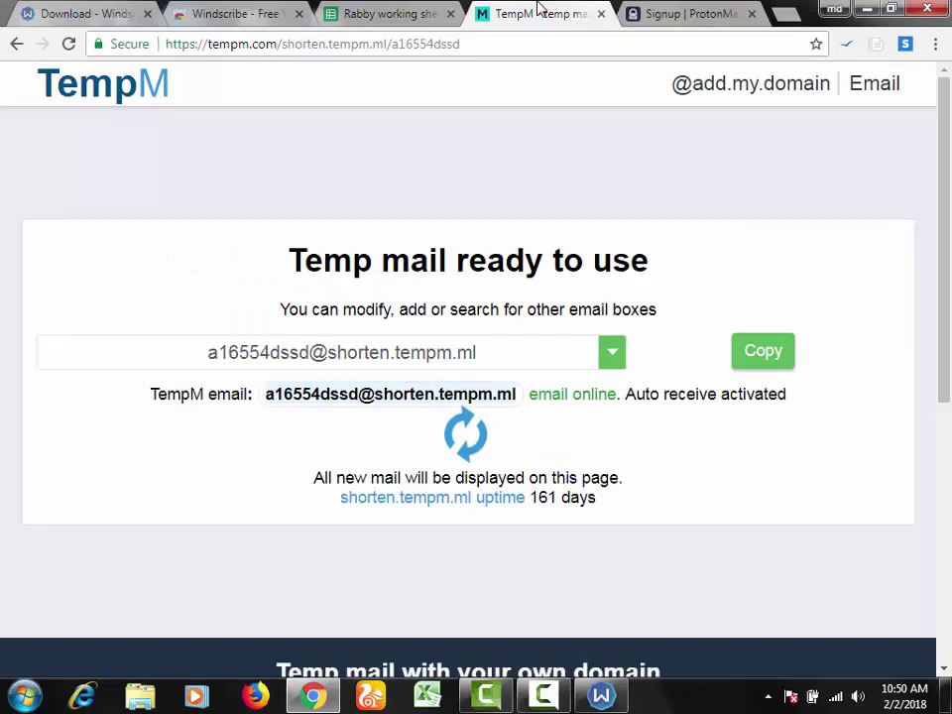
{"action": "left_click", "coordinate": [613, 359]}
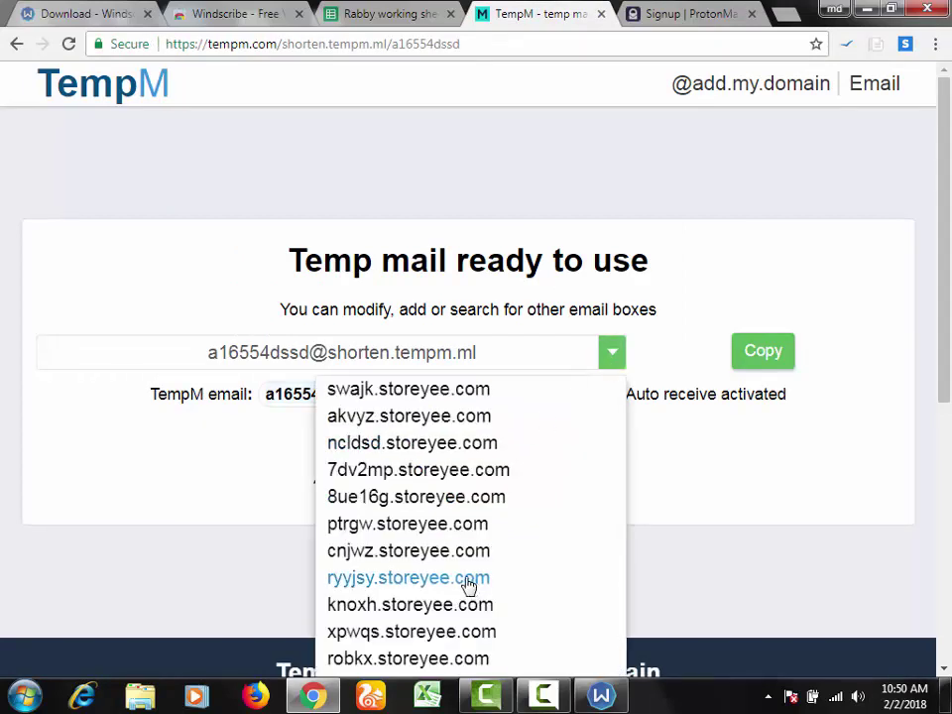
{"action": "left_click", "coordinate": [468, 579]}
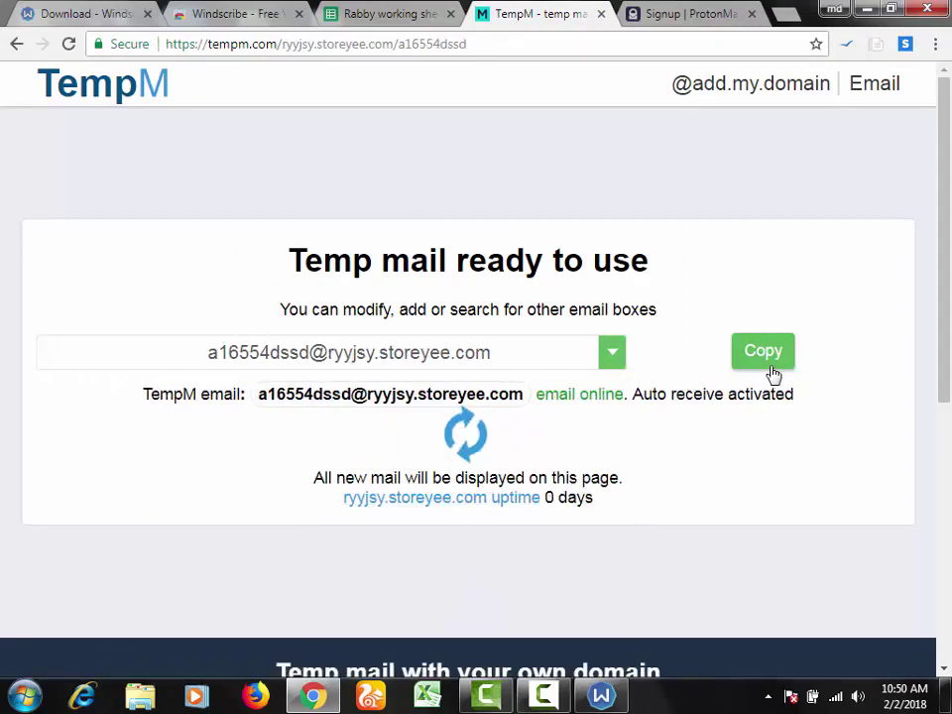
{"action": "left_click", "coordinate": [649, 14]}
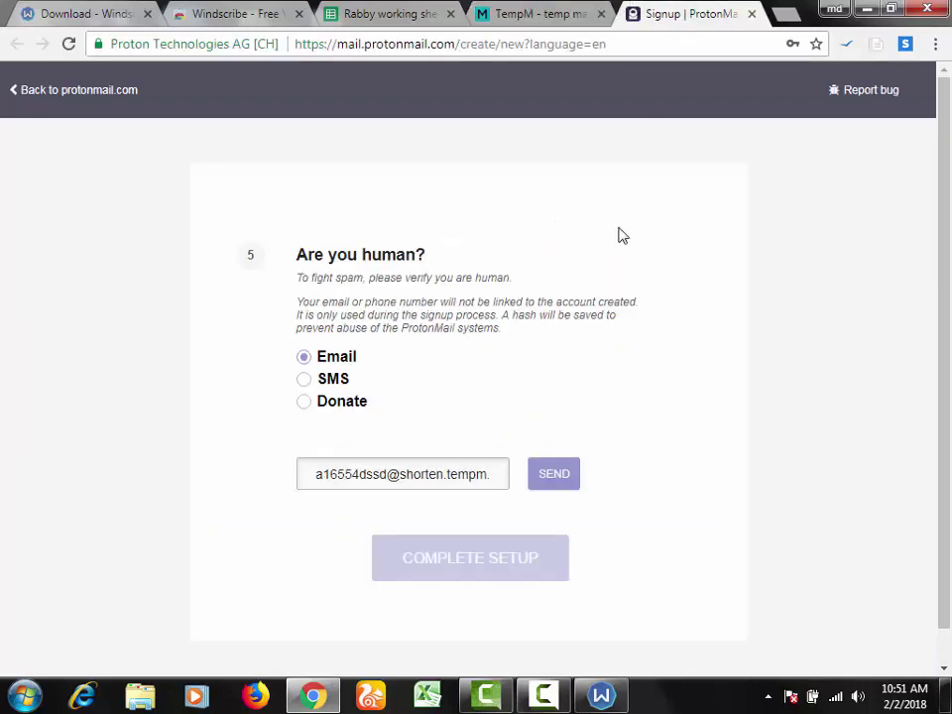
{"action": "triple_click", "coordinate": [428, 480]}
{"action": "key", "text": "ctrl+v"}
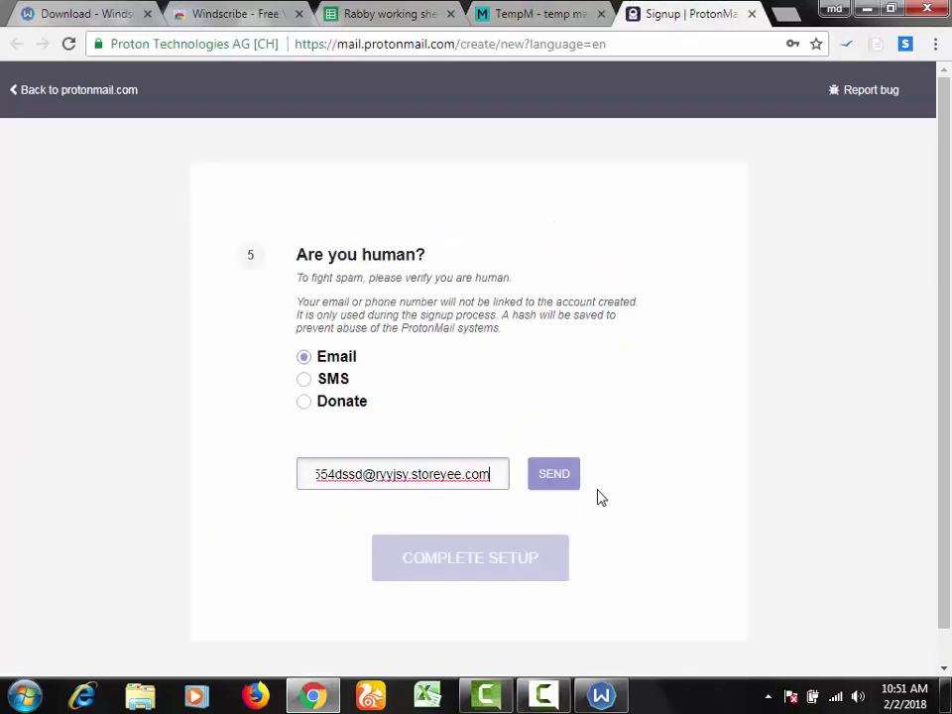
{"action": "left_click", "coordinate": [561, 475]}
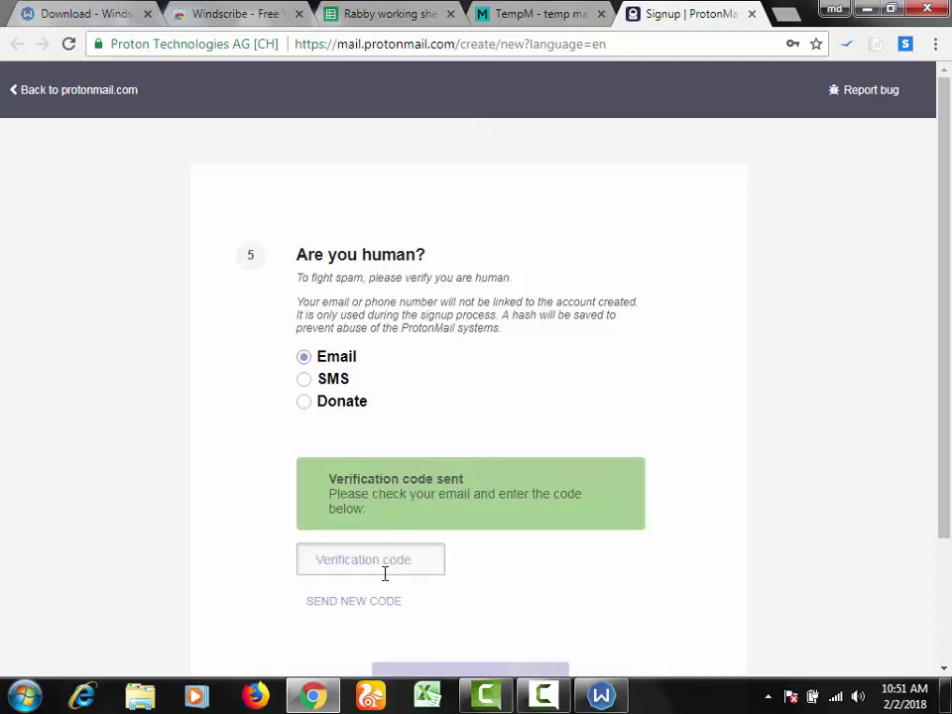
{"action": "left_click", "coordinate": [385, 569]}
{"action": "scroll", "coordinate": [422, 481], "scroll_direction": "down", "scroll_amount": 3}
Step: Check the TempM inbox until the Proton verification email arrives
{"action": "left_click", "coordinate": [539, 18]}
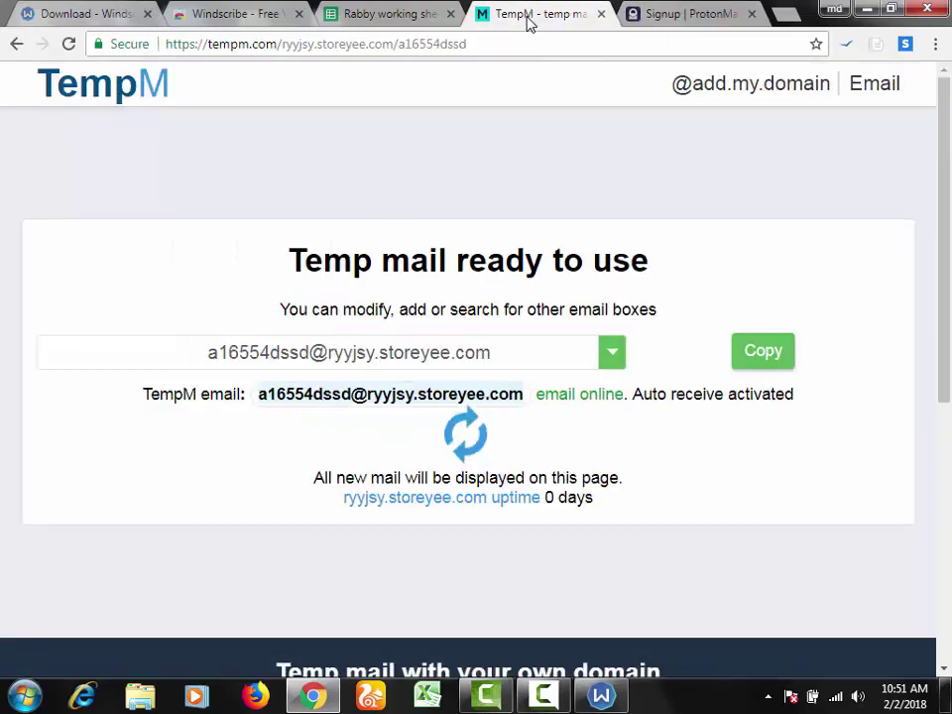
{"action": "scroll", "coordinate": [621, 510], "scroll_direction": "down", "scroll_amount": 1}
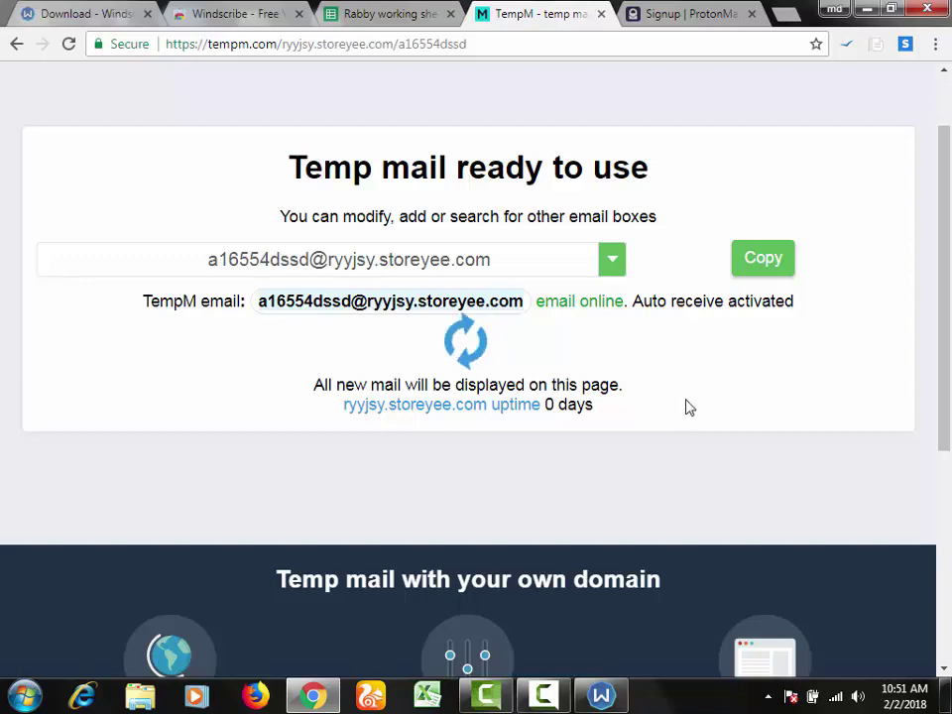
{"action": "scroll", "coordinate": [692, 390], "scroll_direction": "down", "scroll_amount": 1}
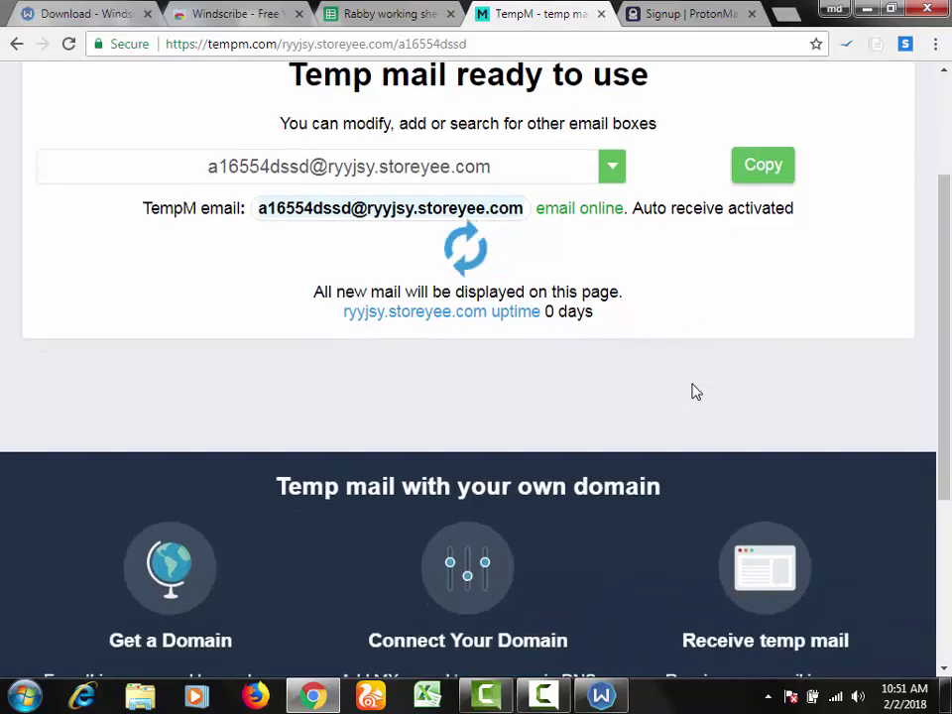
{"action": "scroll", "coordinate": [795, 380], "scroll_direction": "up", "scroll_amount": 2}
{"action": "left_click_drag", "start_coordinate": [948, 311], "coordinate": [947, 431]}
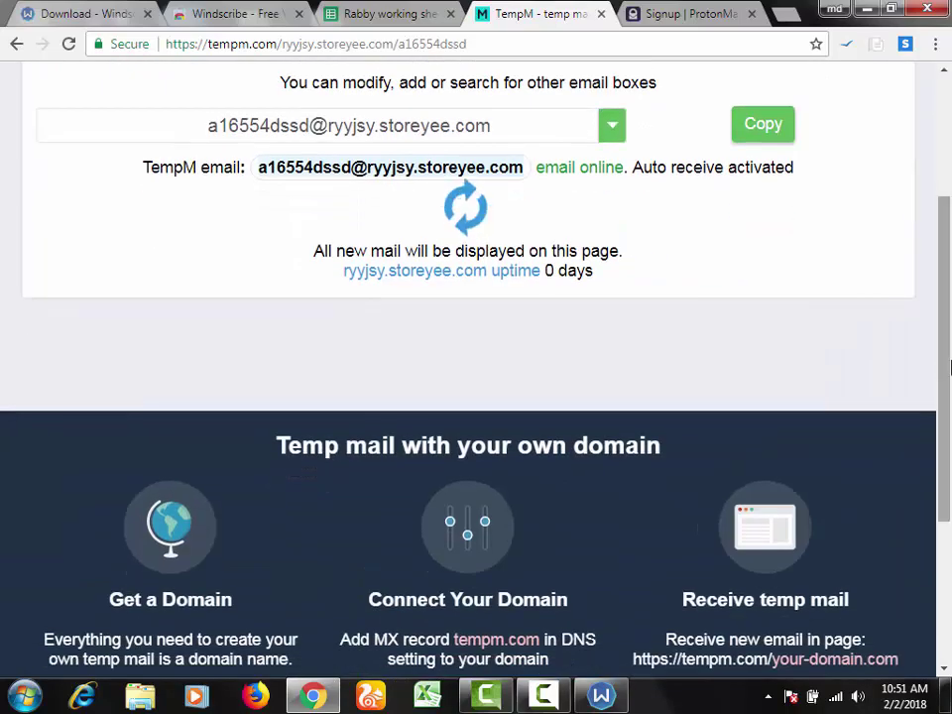
{"action": "left_click", "coordinate": [729, 10]}
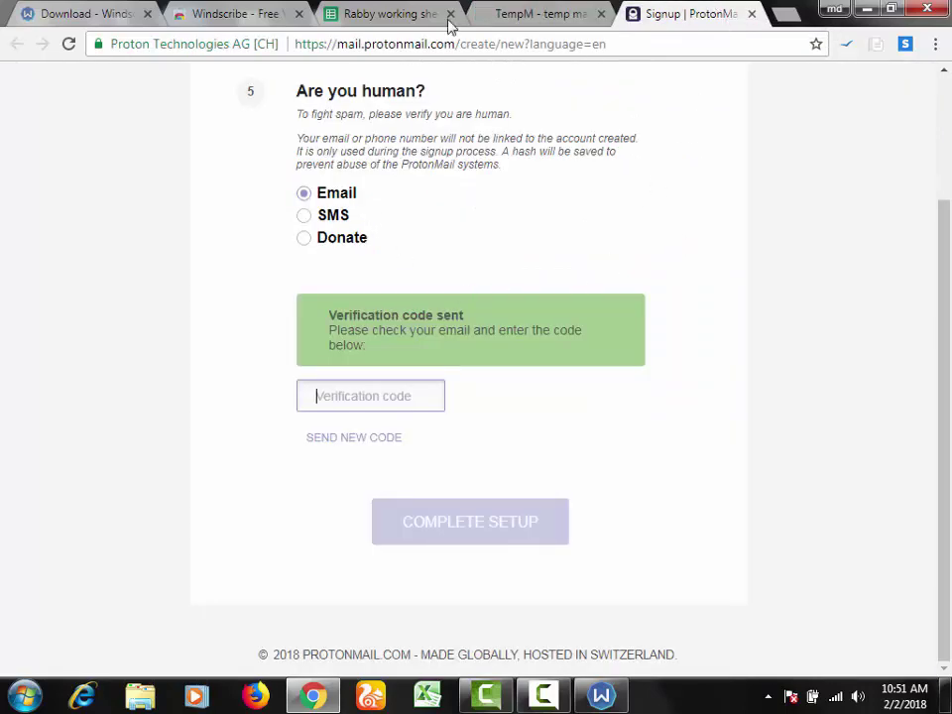
{"action": "left_click", "coordinate": [521, 13]}
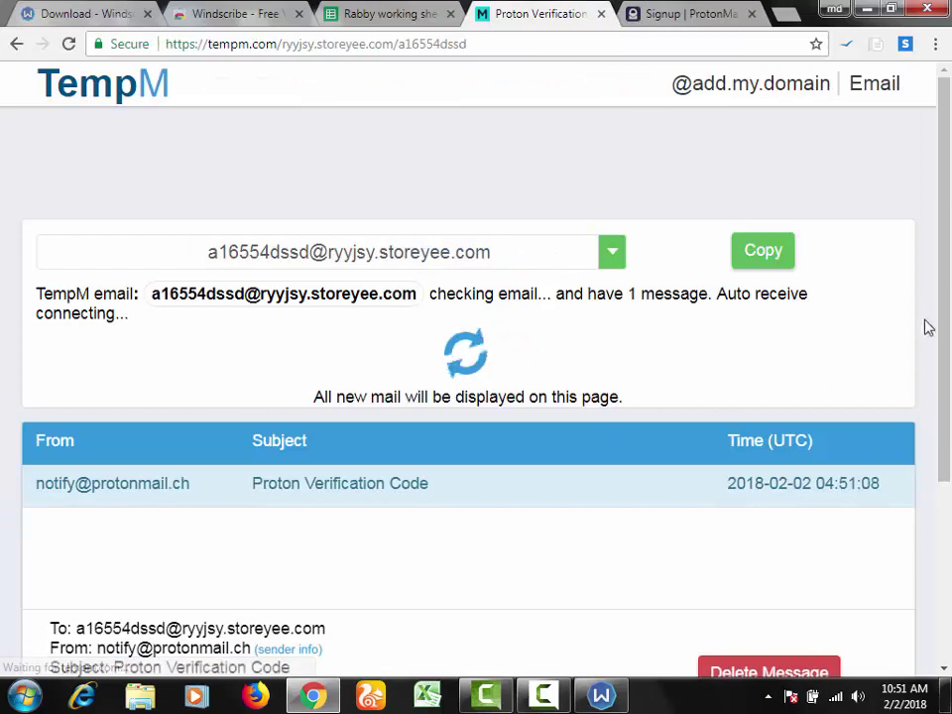
{"action": "scroll", "coordinate": [927, 327], "scroll_direction": "down", "scroll_amount": 3}
Step: Copy the verification code from the email, paste it into ProtonMail, and complete setup
{"action": "double_click", "coordinate": [109, 523]}
{"action": "key", "text": "ctrl+c"}
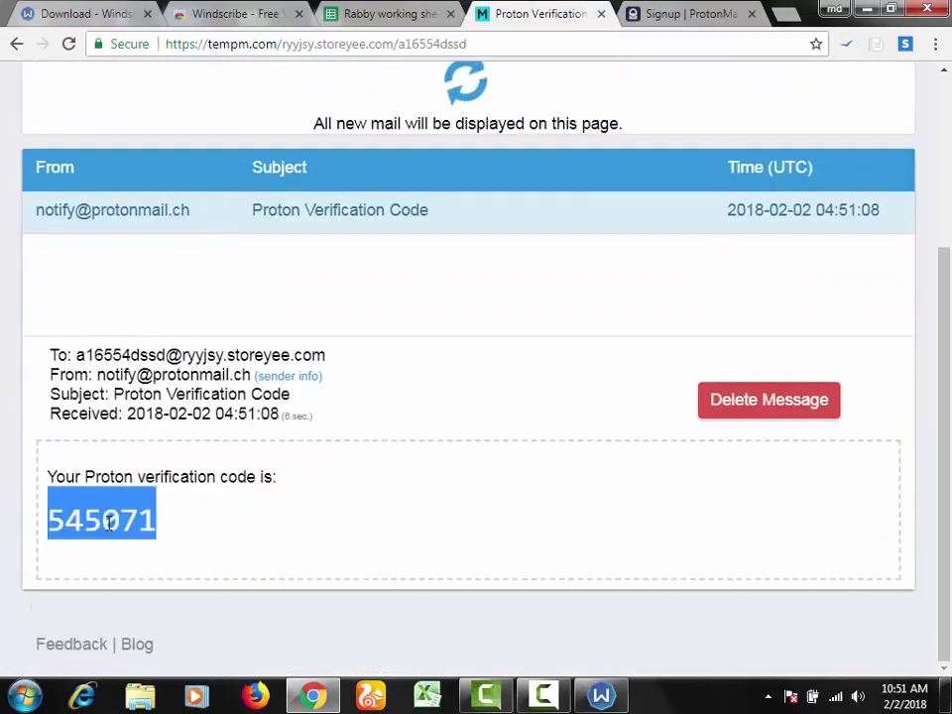
{"action": "left_click", "coordinate": [722, 10]}
{"action": "key", "text": "ctrl+v"}
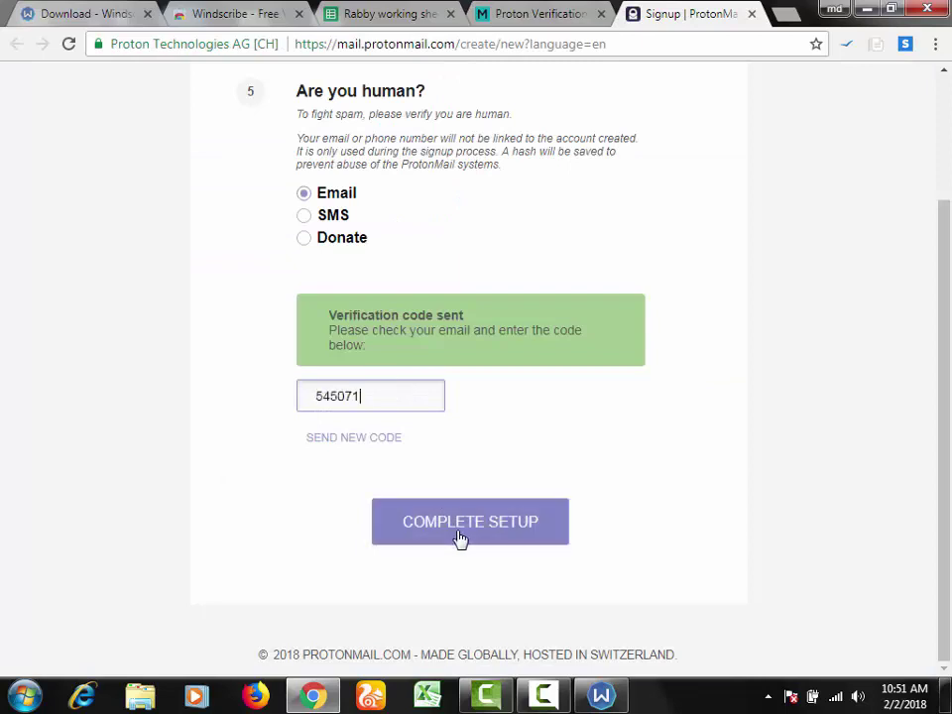
{"action": "left_click", "coordinate": [464, 533]}
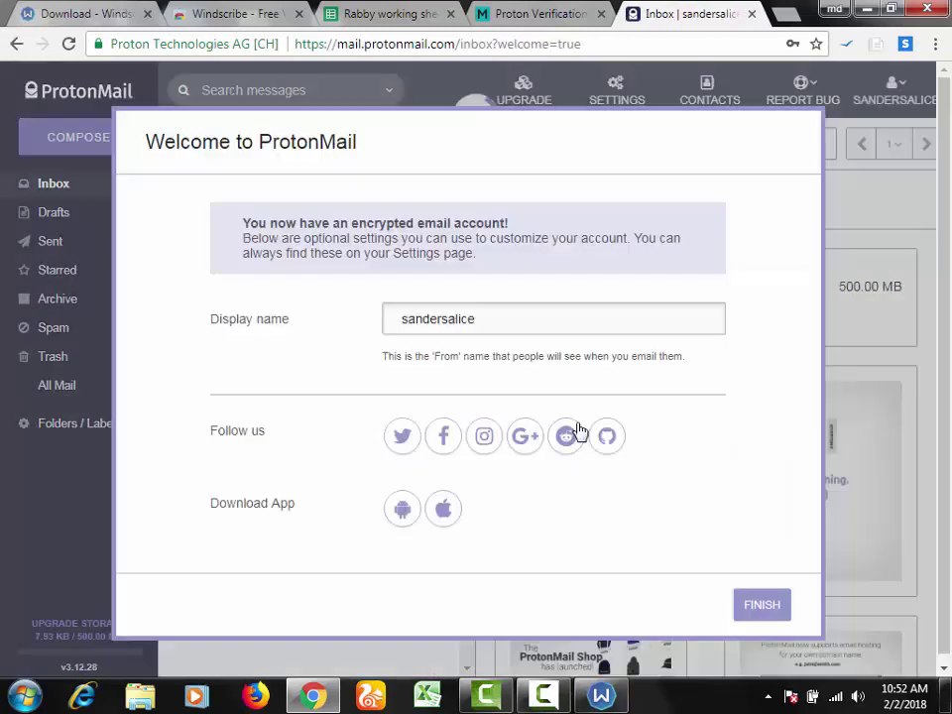
Step: Close the welcome dialog and tutorial tips, then select row 111 account's full address in the account menu
{"action": "left_click", "coordinate": [769, 606]}
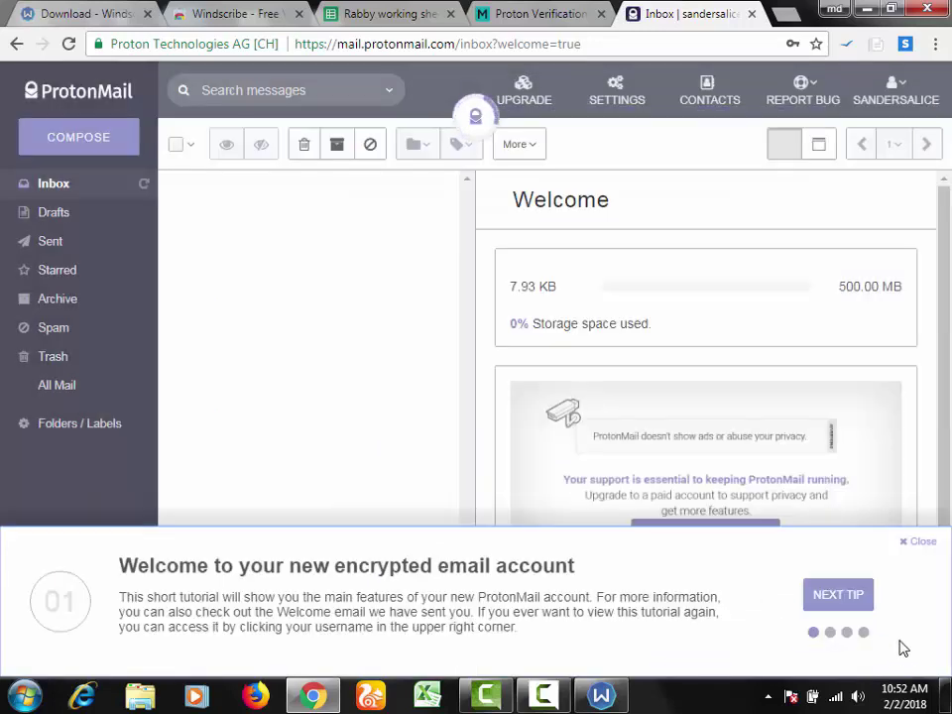
{"action": "left_click", "coordinate": [838, 596]}
{"action": "left_click", "coordinate": [838, 596]}
{"action": "left_click", "coordinate": [838, 596]}
{"action": "left_click", "coordinate": [841, 597]}
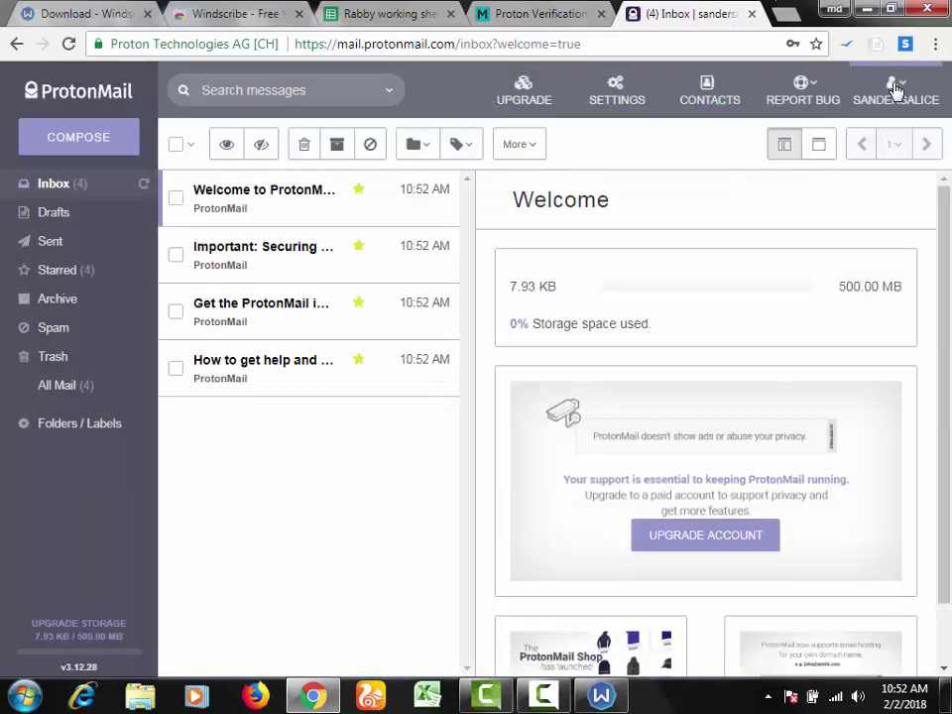
{"action": "left_click", "coordinate": [896, 91]}
{"action": "double_click", "coordinate": [798, 160]}
{"action": "left_click", "coordinate": [799, 160]}
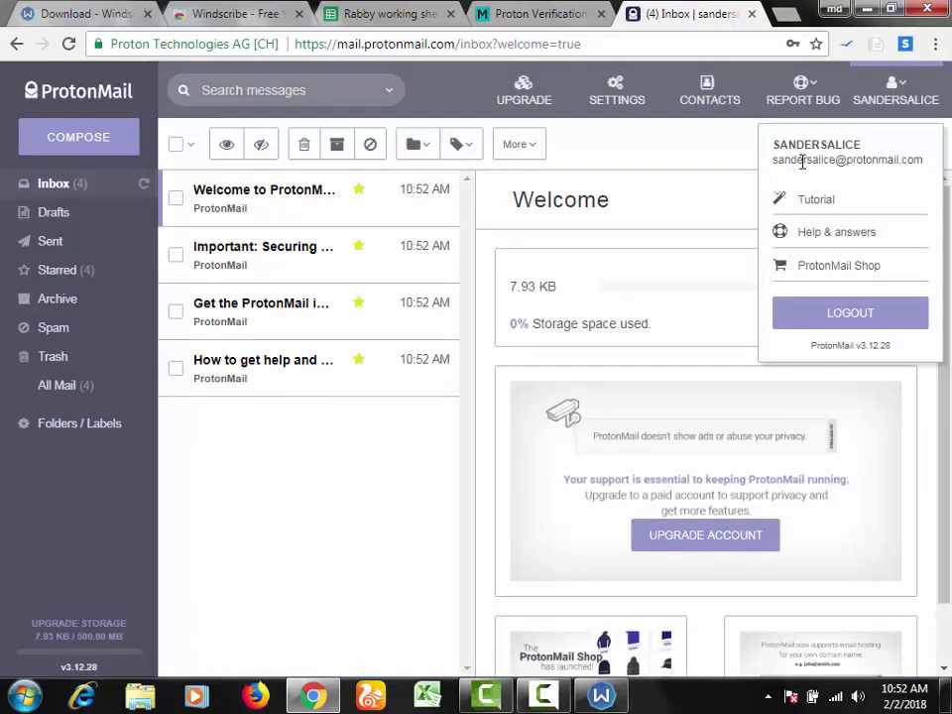
{"action": "double_click", "coordinate": [802, 162]}
{"action": "left_click", "coordinate": [803, 164]}
{"action": "triple_click", "coordinate": [803, 166]}
{"action": "key", "text": "ctrl+c"}
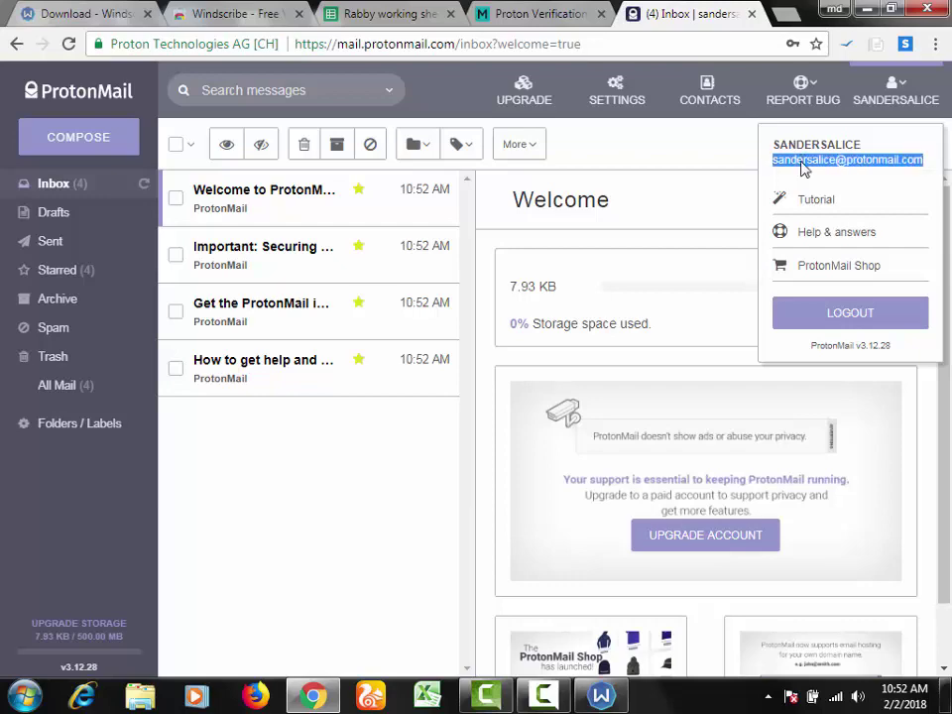
Step: Paste the new ProtonMail address into Email cell D111
{"action": "left_click", "coordinate": [389, 10]}
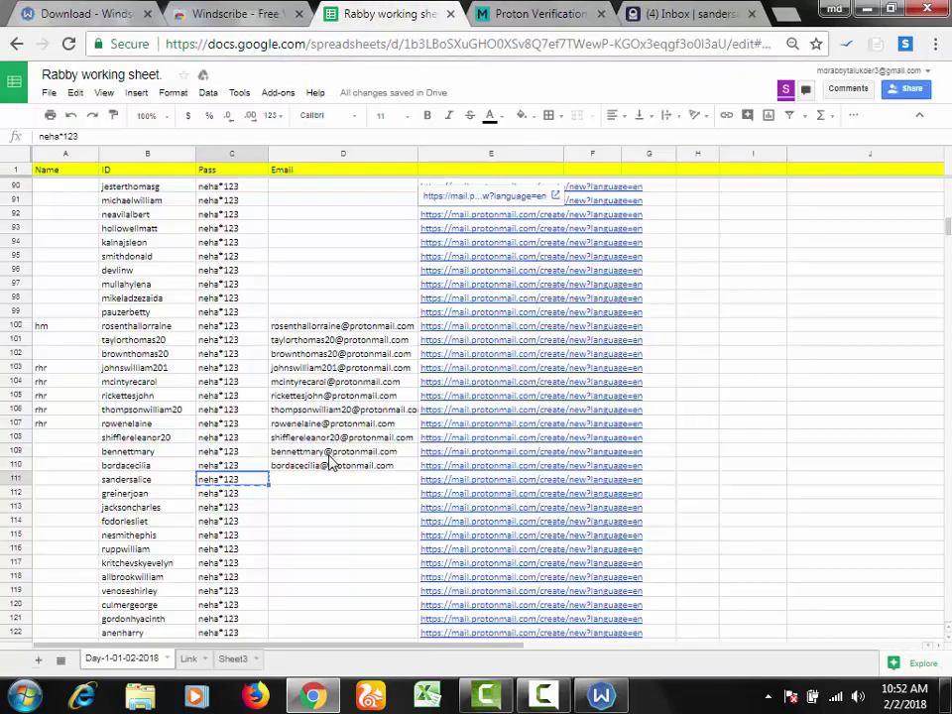
{"action": "left_click", "coordinate": [303, 483]}
{"action": "double_click", "coordinate": [307, 480]}
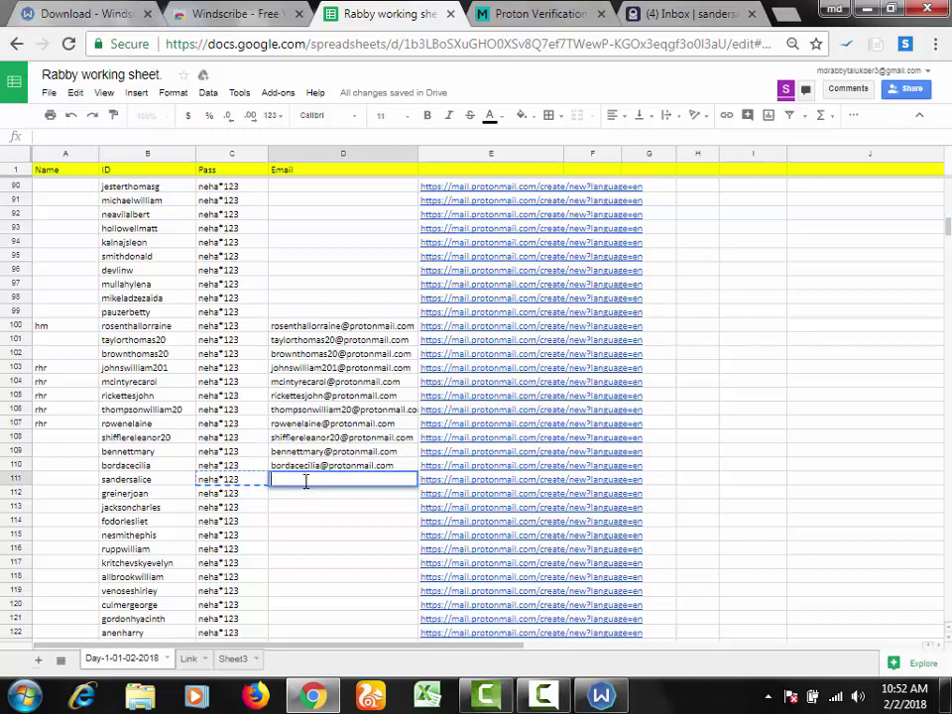
{"action": "key", "text": "ctrl+v"}
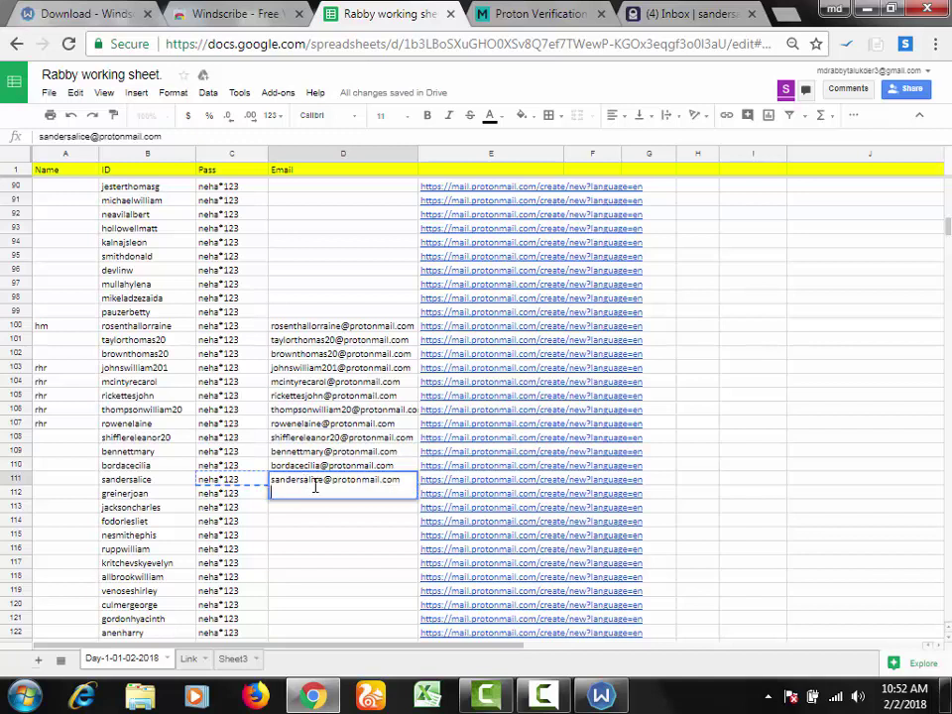
{"action": "key", "text": "Return"}
Step: Copy the next ID from B112 and open the E112 signup link in a new tab
{"action": "left_click", "coordinate": [166, 501]}
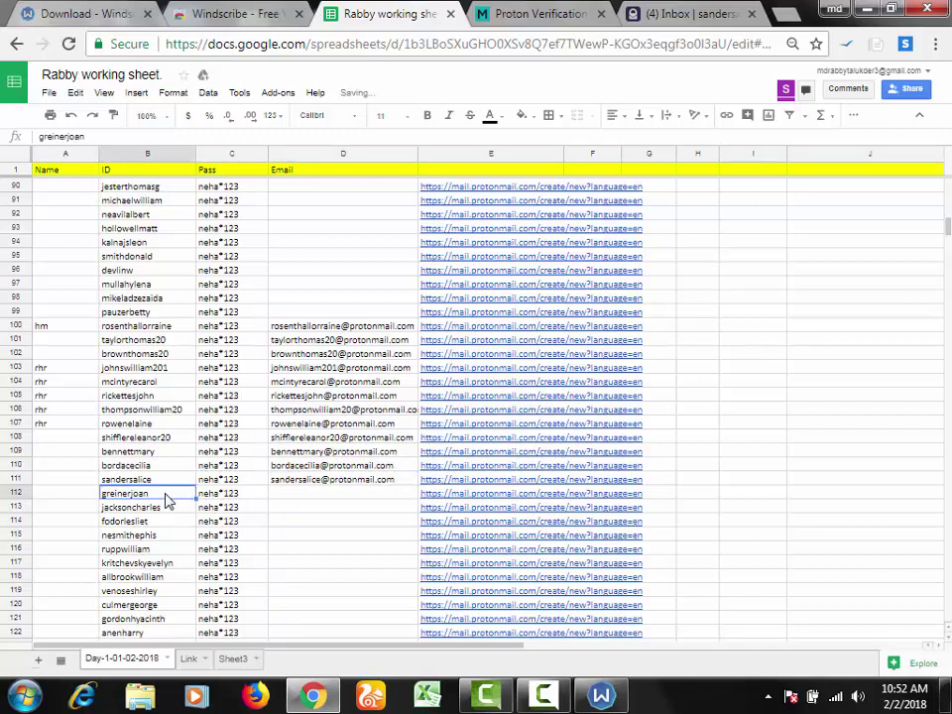
{"action": "key", "text": "ctrl+c"}
{"action": "left_click", "coordinate": [446, 494]}
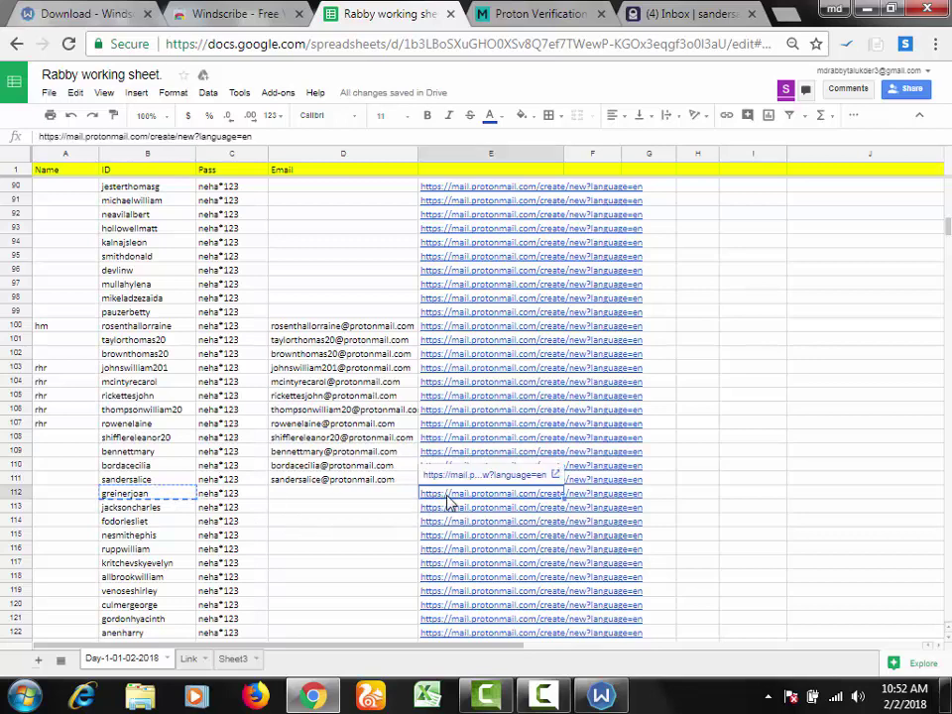
{"action": "left_click", "coordinate": [457, 476]}
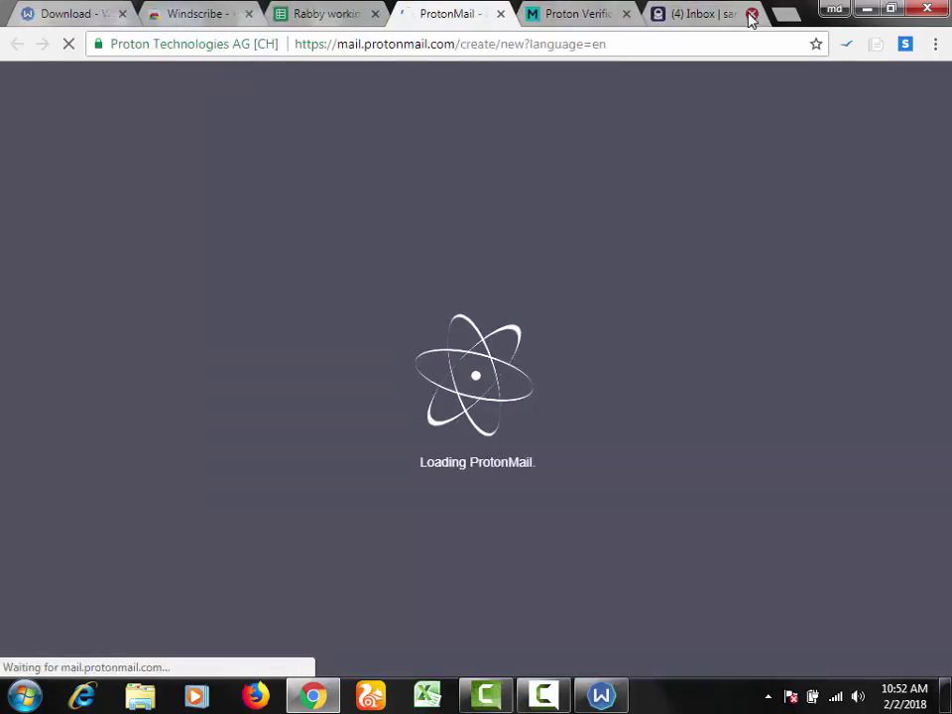
Step: Close the finished account's inbox and paste the next sheet ID as the ProtonMail username
{"action": "left_click", "coordinate": [751, 14]}
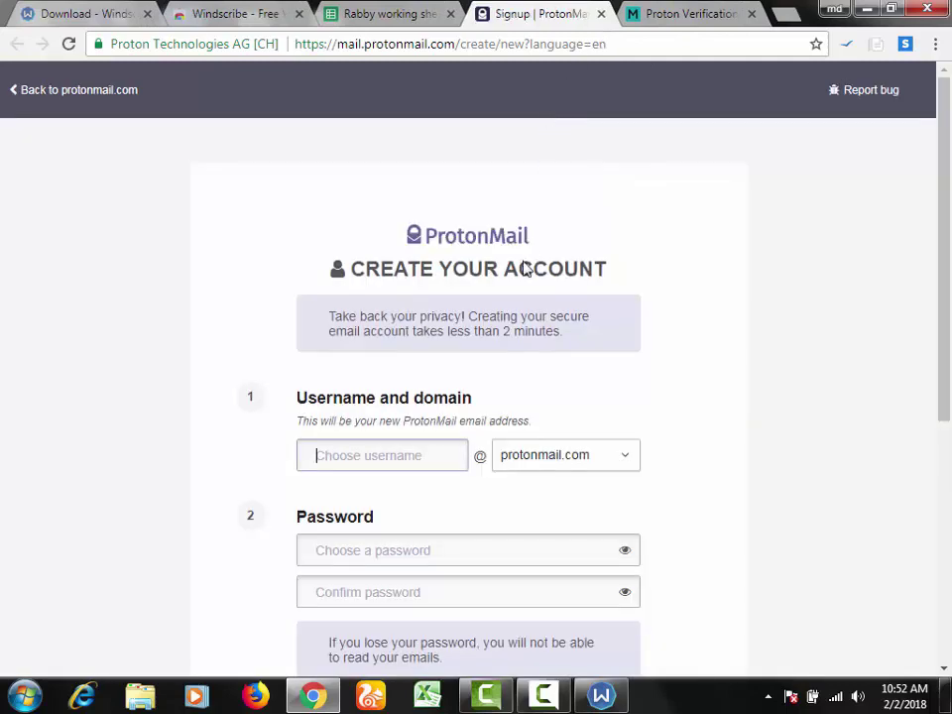
{"action": "key", "text": "ctrl+v"}
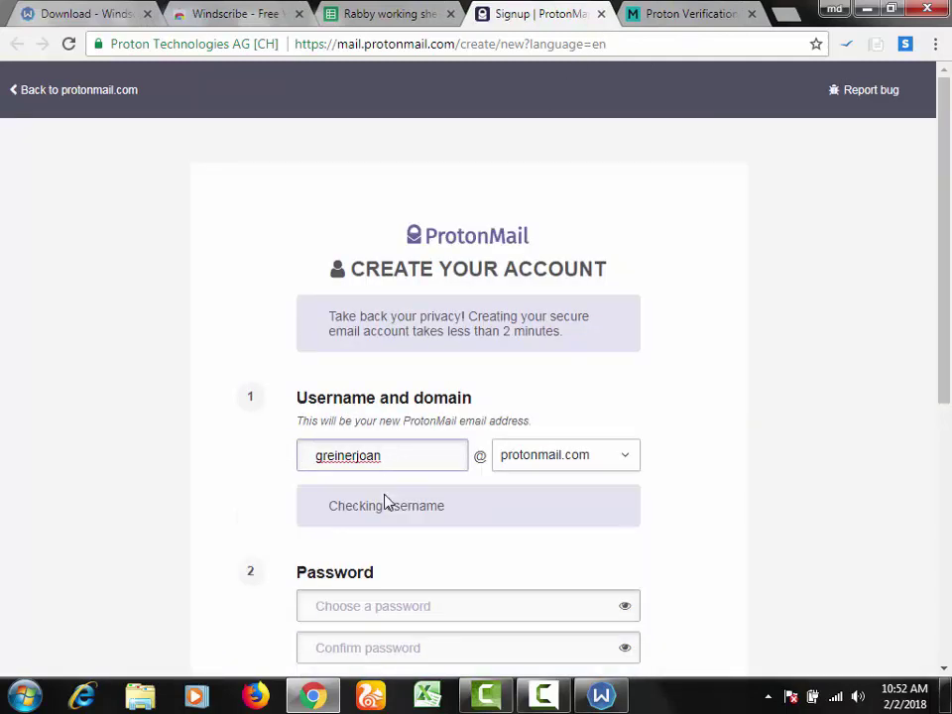
{"action": "scroll", "coordinate": [944, 307], "scroll_direction": "down", "scroll_amount": 3}
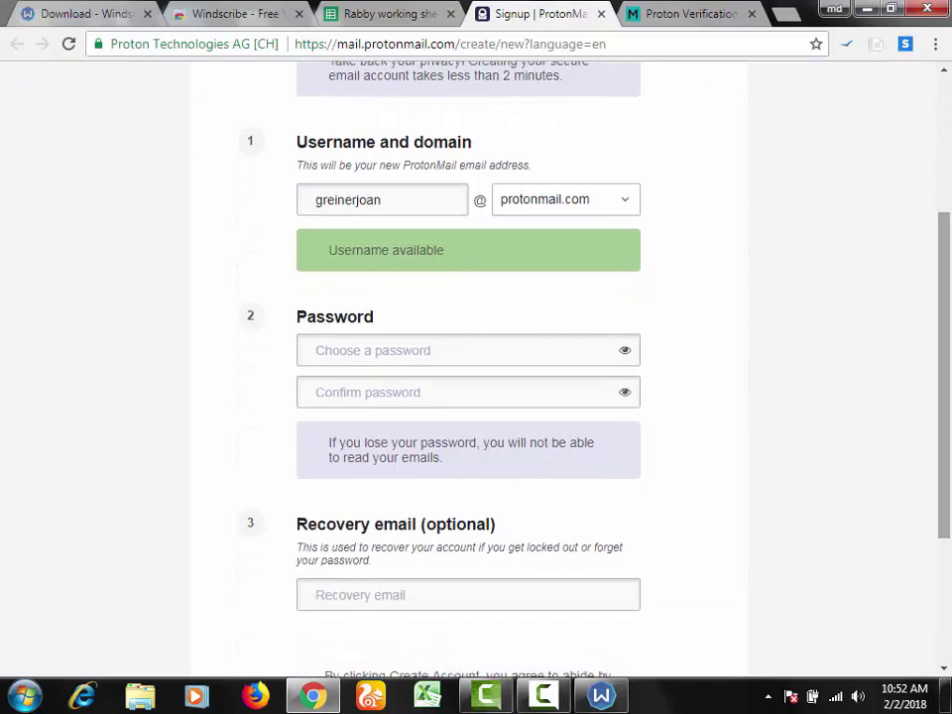
Step: Copy the password from C112 and paste it into both ProtonMail password fields
{"action": "left_click", "coordinate": [372, 11]}
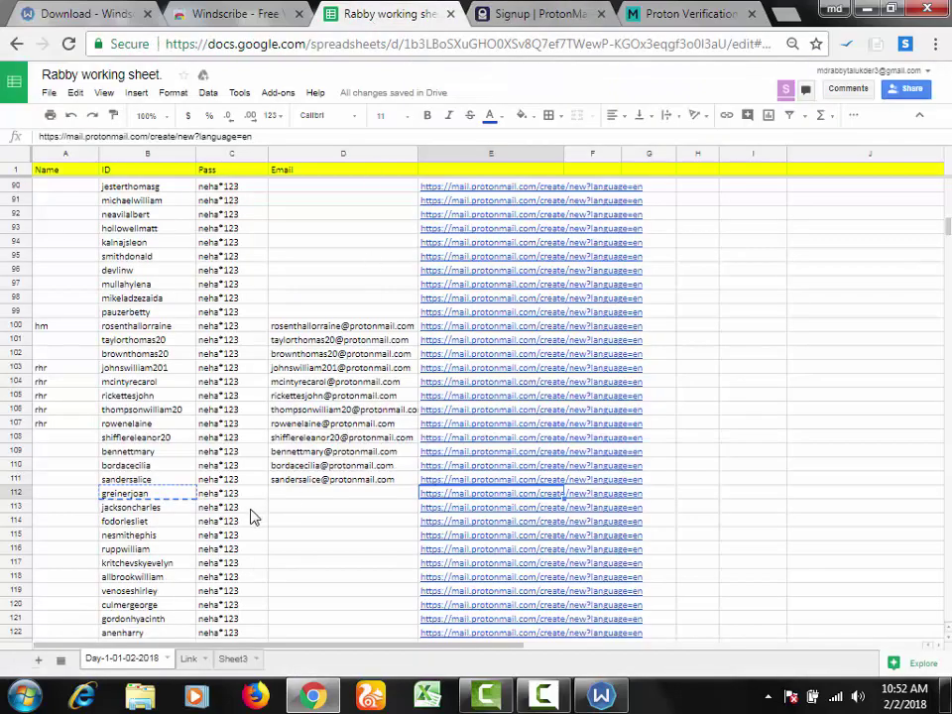
{"action": "left_click", "coordinate": [244, 498]}
{"action": "key", "text": "Escape"}
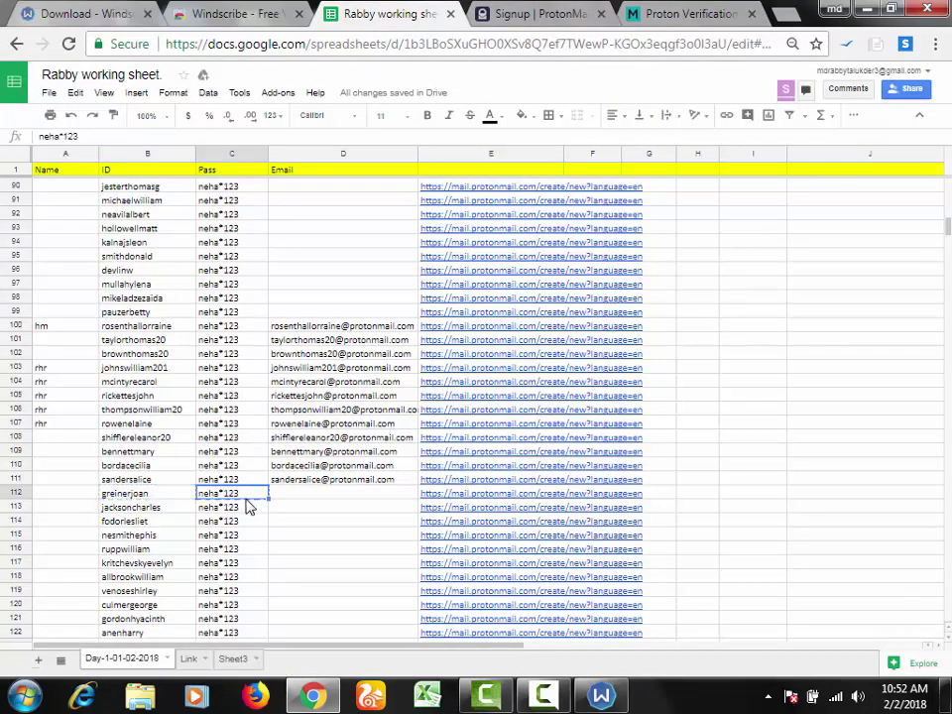
{"action": "left_click", "coordinate": [538, 13]}
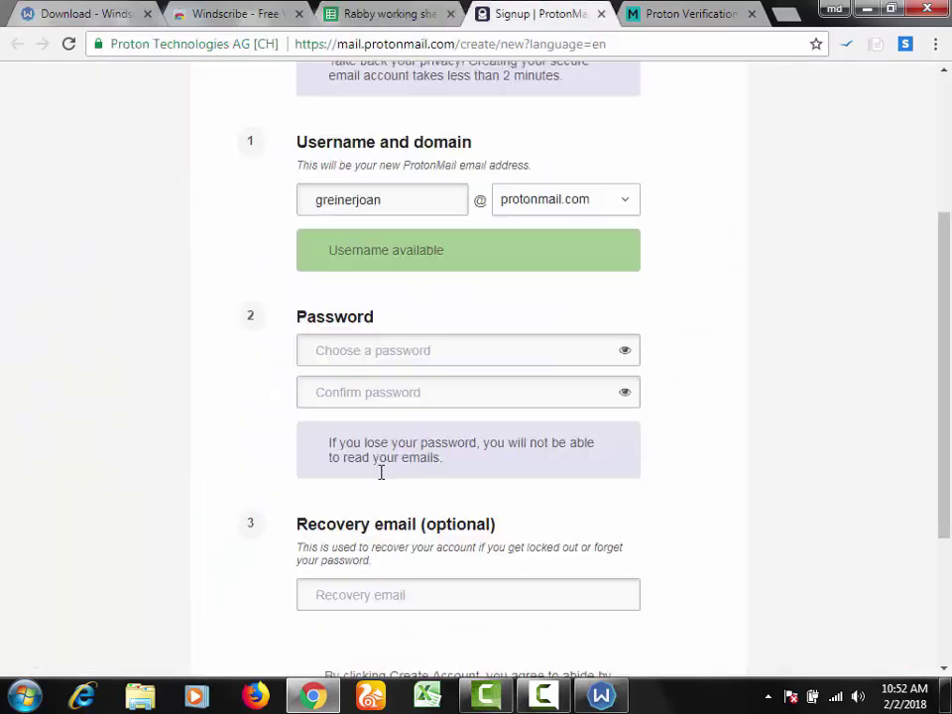
{"action": "left_click", "coordinate": [367, 356]}
{"action": "key", "text": "ctrl+v"}
{"action": "left_click", "coordinate": [365, 397]}
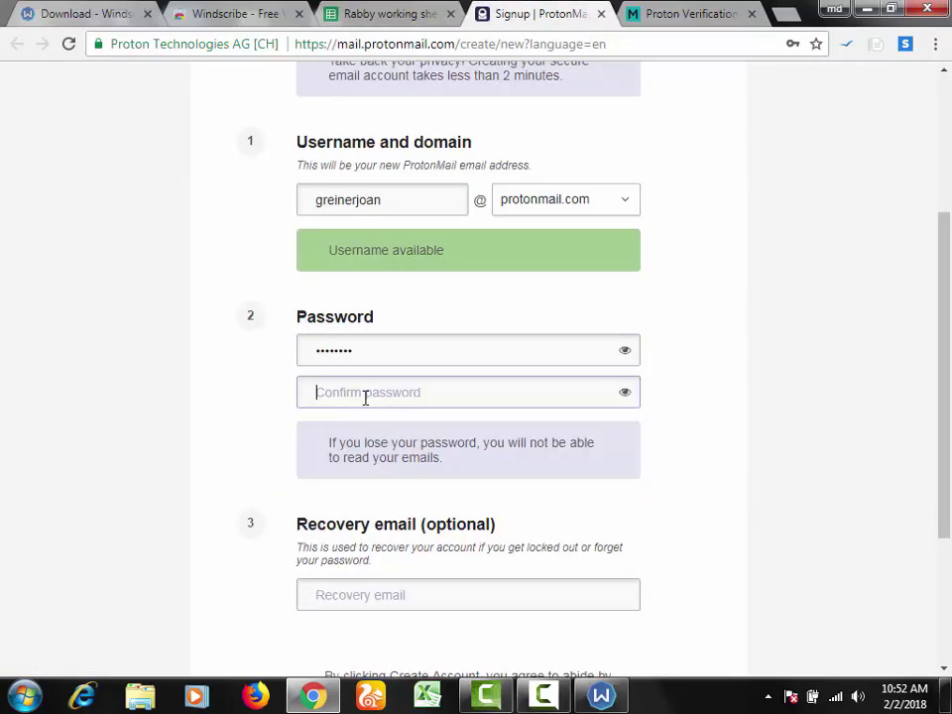
{"action": "key", "text": "ctrl+v"}
Step: Submit the signup form and confirm continuing without a recovery email
{"action": "left_click", "coordinate": [367, 12]}
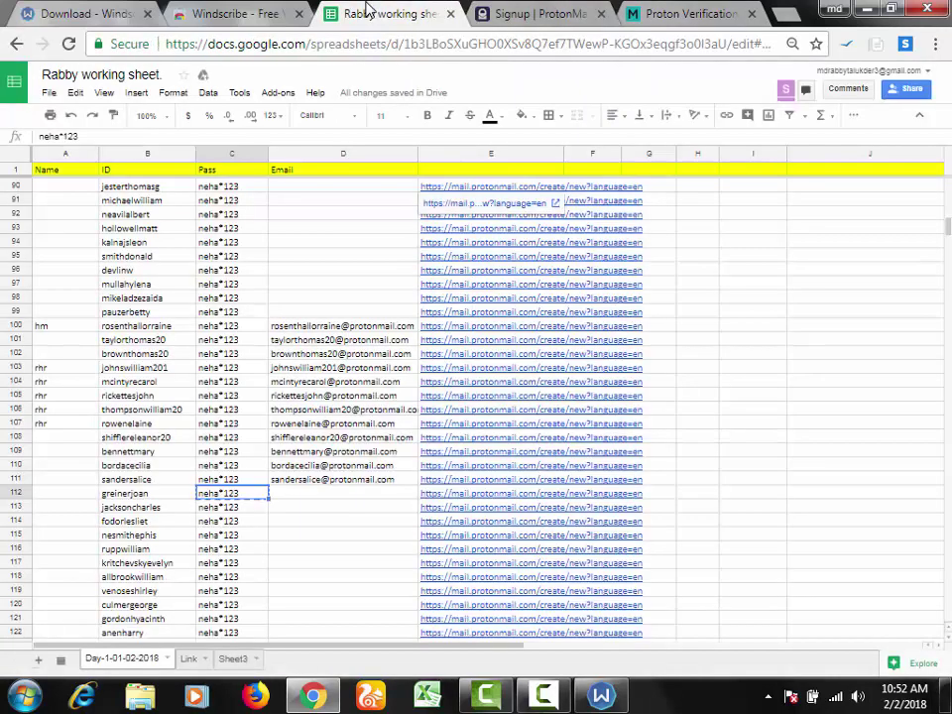
{"action": "left_click", "coordinate": [507, 13]}
{"action": "scroll", "coordinate": [491, 485], "scroll_direction": "down", "scroll_amount": 3}
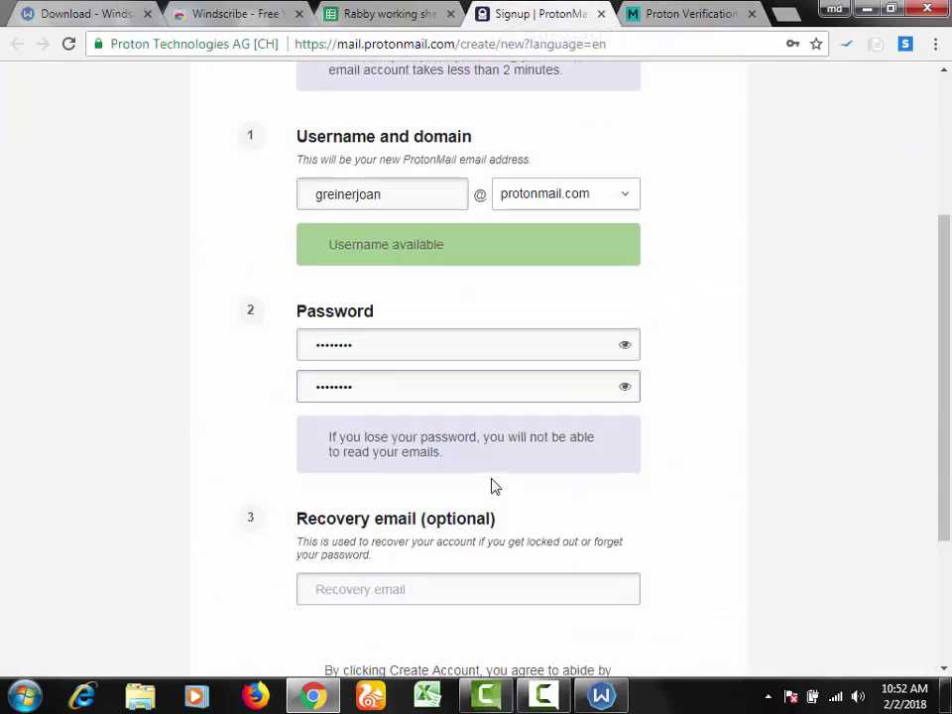
{"action": "left_click", "coordinate": [467, 523]}
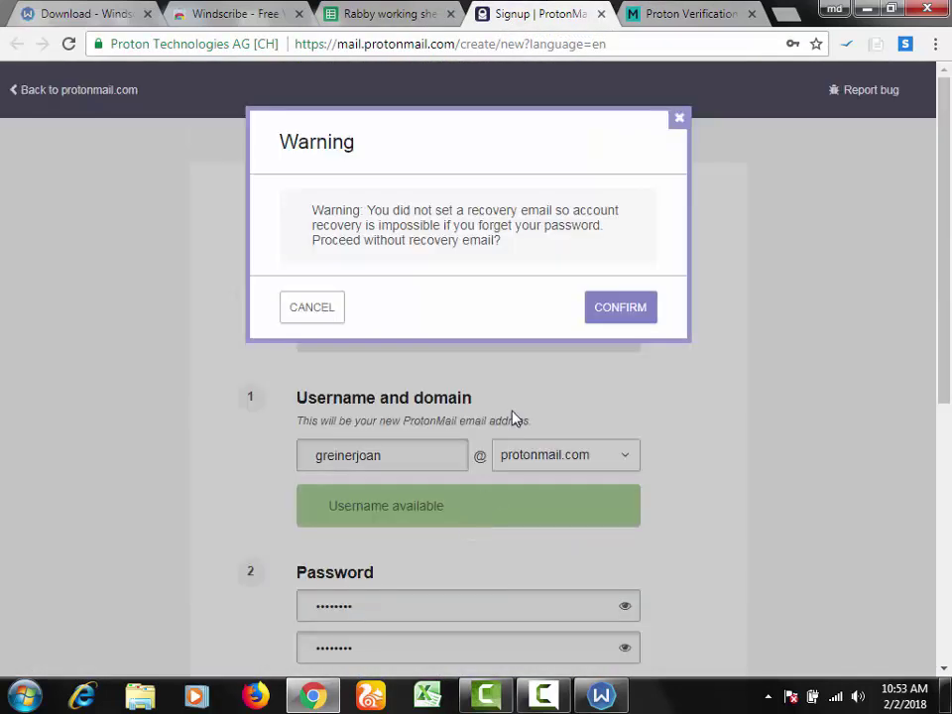
{"action": "left_click", "coordinate": [638, 306]}
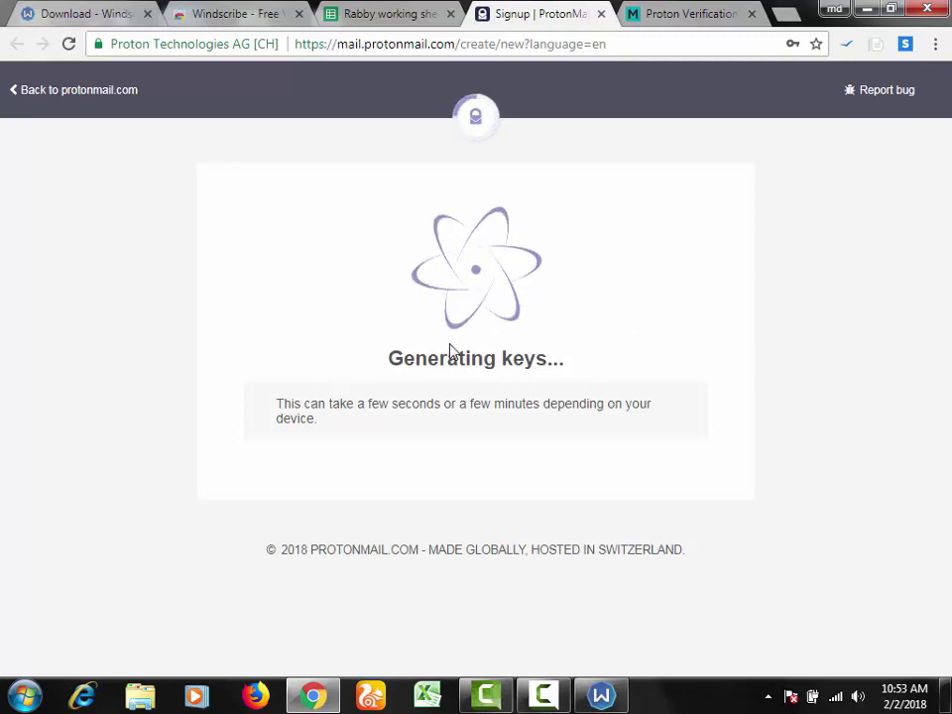
{"action": "left_click", "coordinate": [699, 12]}
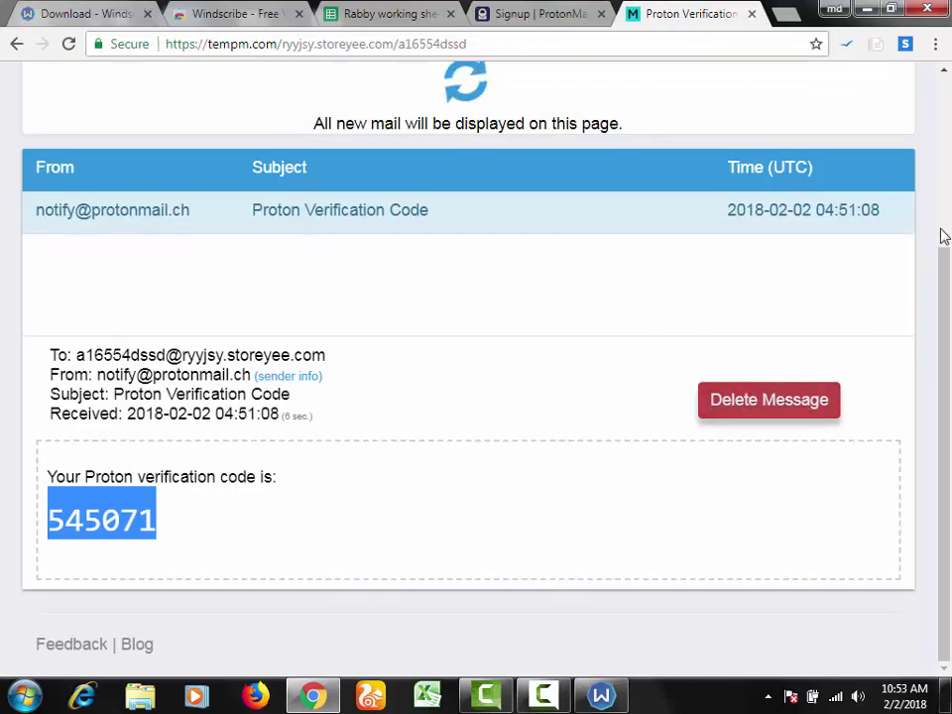
Step: Change the TempM mailbox name to a fresh storeyee.com address and copy it
{"action": "scroll", "coordinate": [909, 137], "scroll_direction": "up", "scroll_amount": 3}
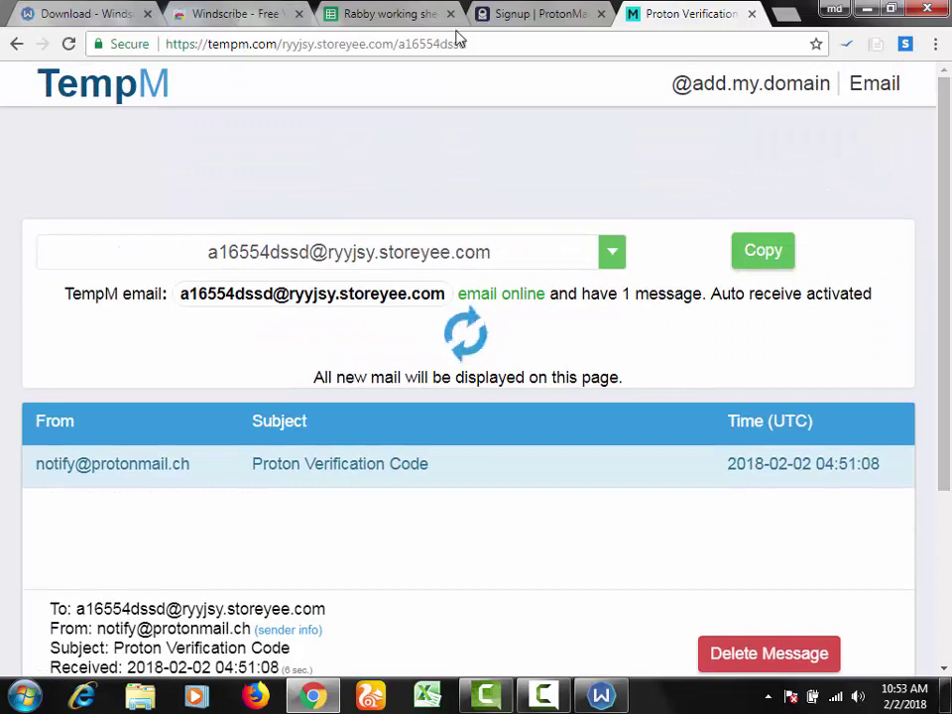
{"action": "left_click_drag", "start_coordinate": [421, 44], "coordinate": [478, 43]}
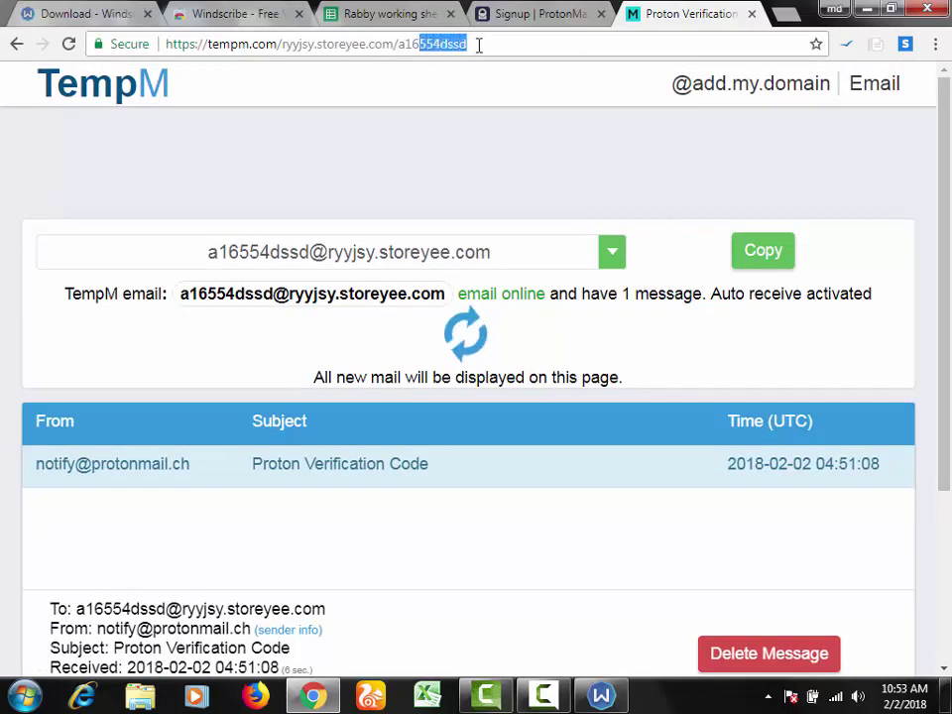
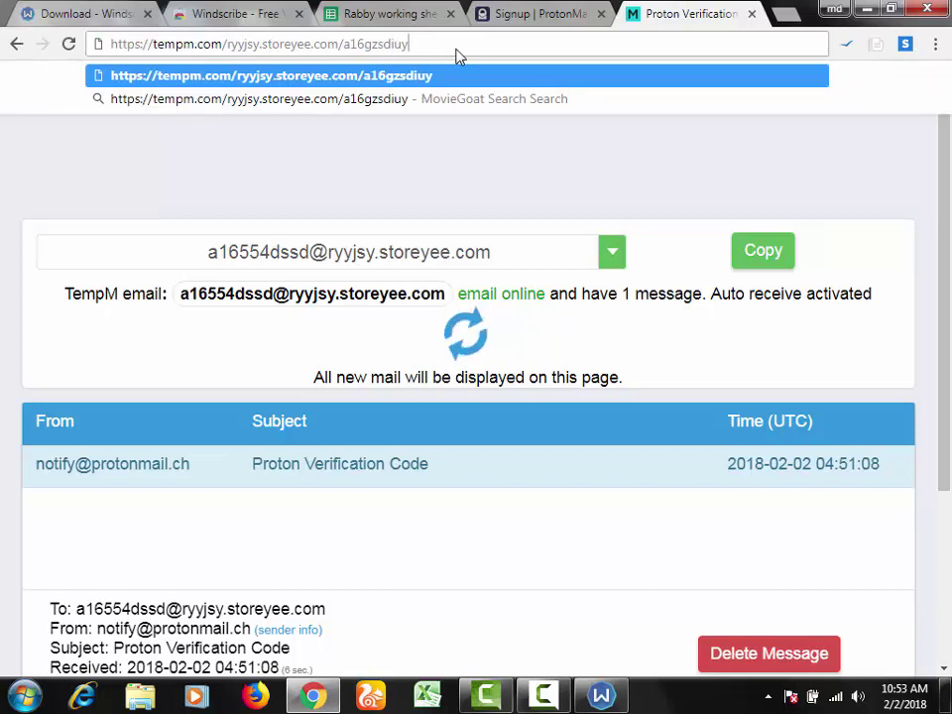
{"action": "key", "text": "Return"}
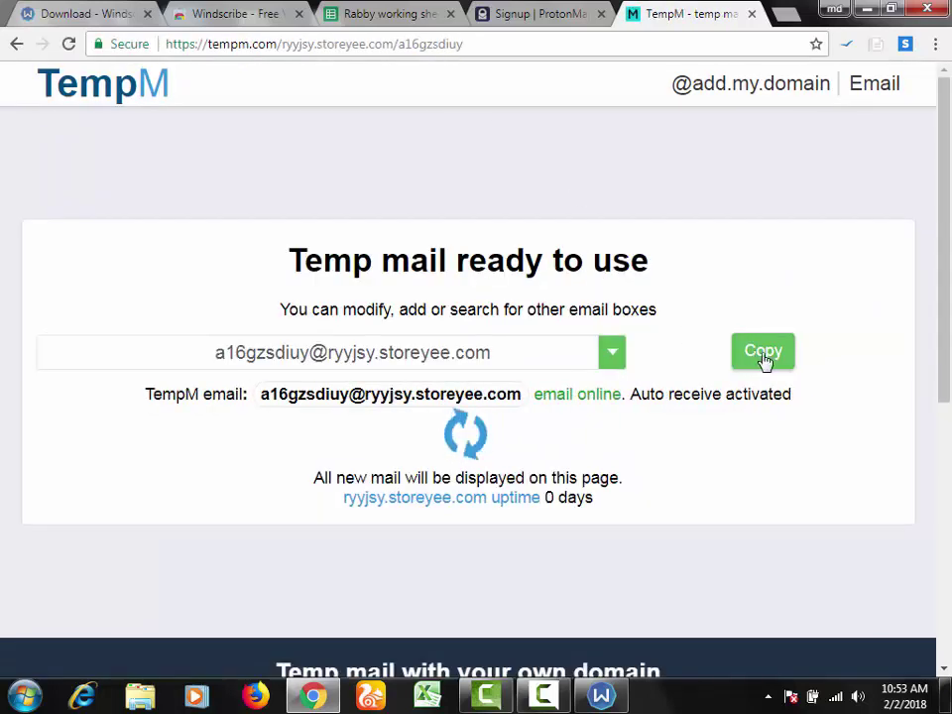
{"action": "left_click", "coordinate": [771, 357]}
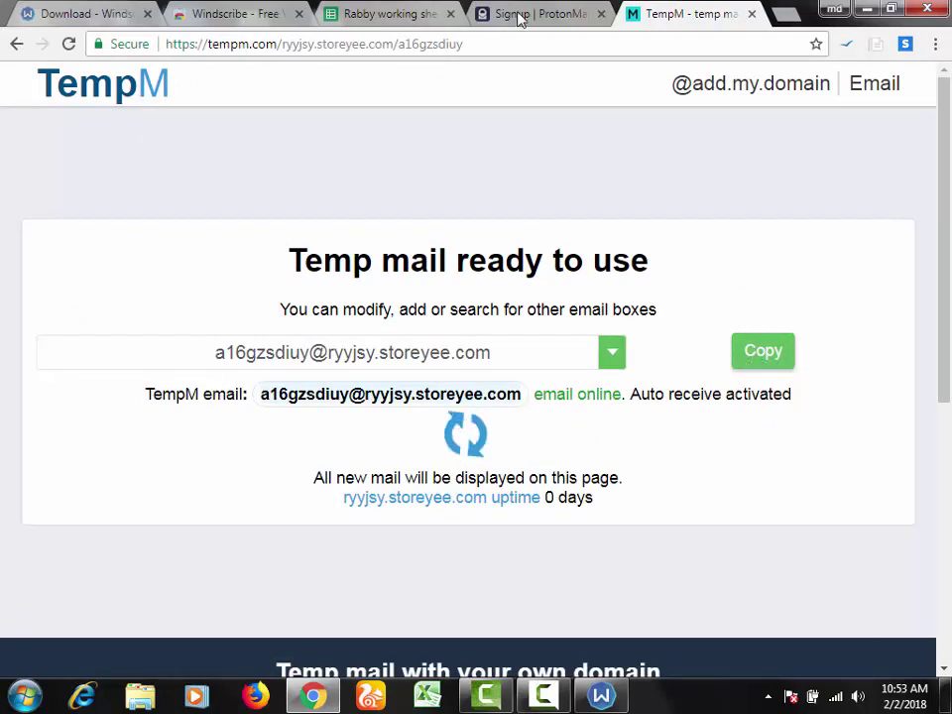
Step: Paste the temporary address into ProtonMail's verification email field and send the code
{"action": "left_click", "coordinate": [519, 17]}
{"action": "left_click", "coordinate": [465, 462]}
{"action": "key", "text": "ctrl+v"}
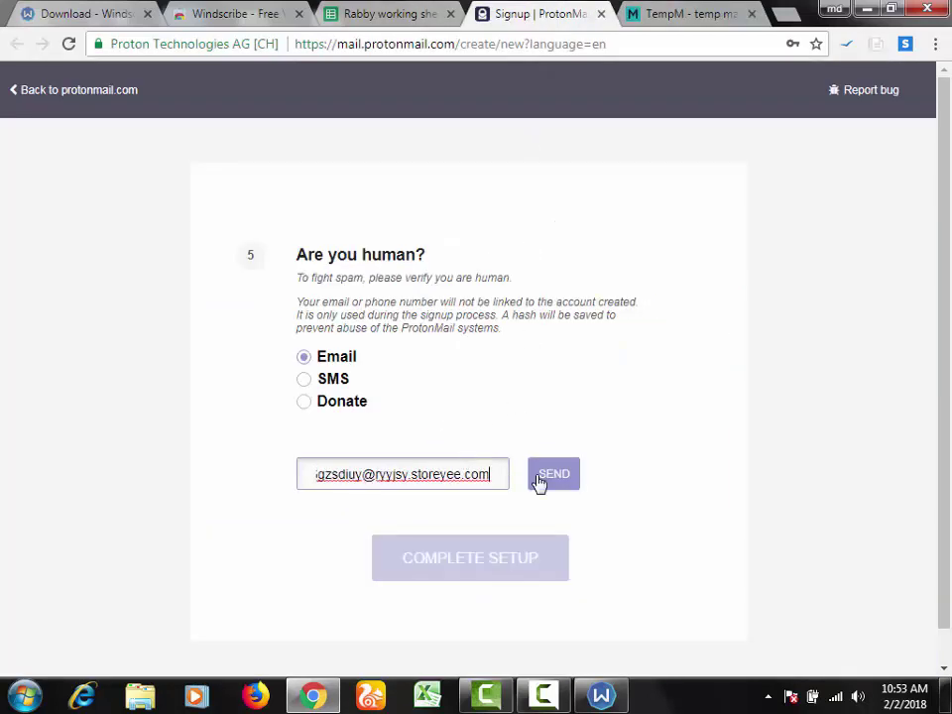
{"action": "left_click", "coordinate": [576, 480]}
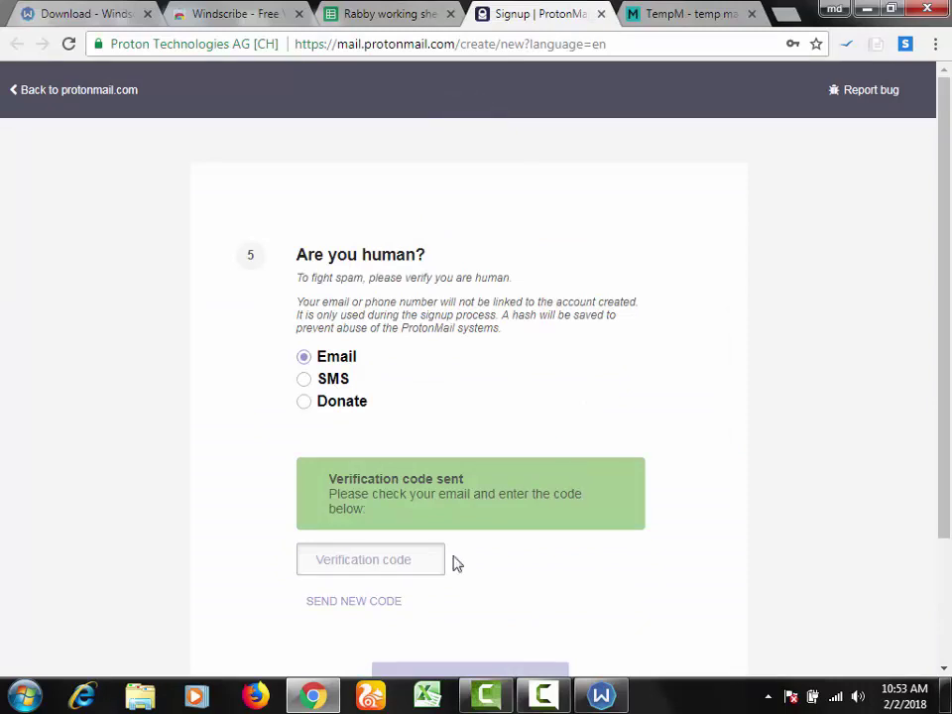
{"action": "left_click", "coordinate": [645, 10]}
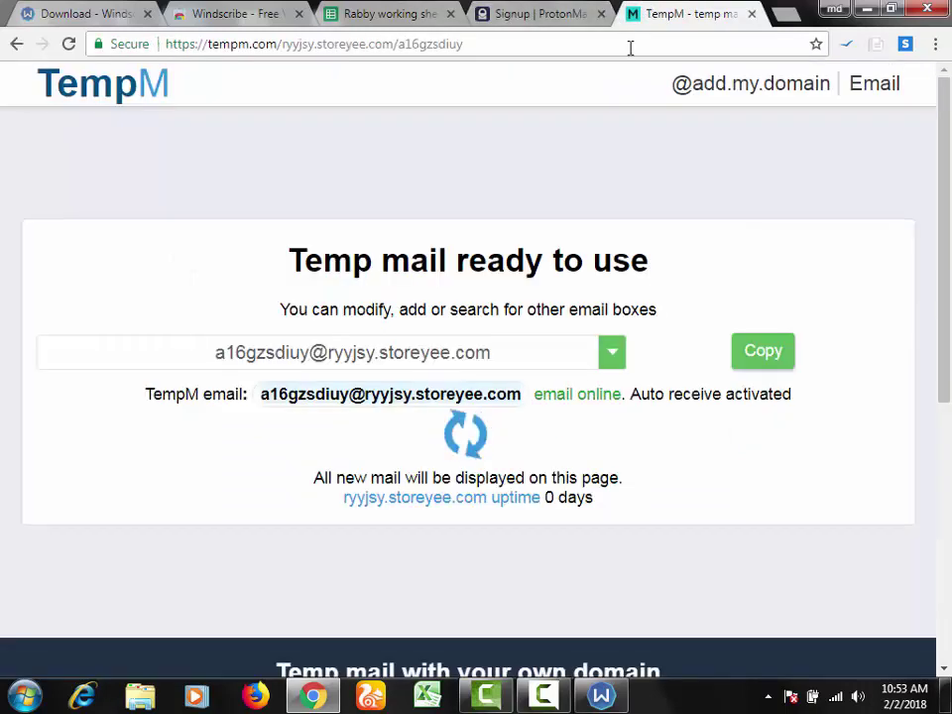
{"action": "left_click_drag", "start_coordinate": [947, 216], "coordinate": [947, 340]}
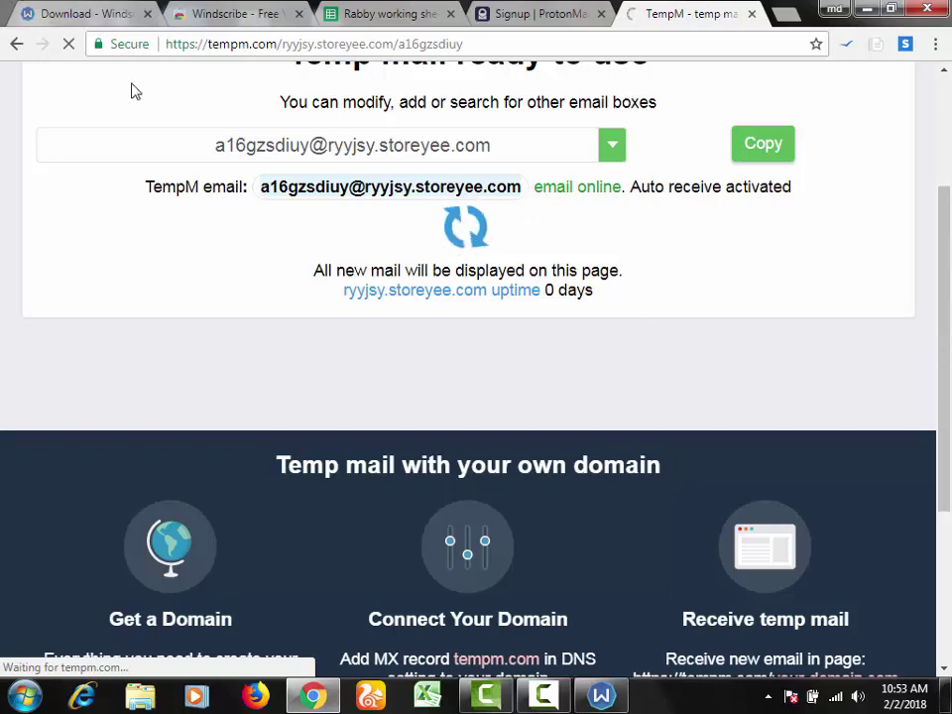
Step: Find the Proton verification email in TempM, select its code, and return to the signup tab
{"action": "left_click", "coordinate": [383, 12]}
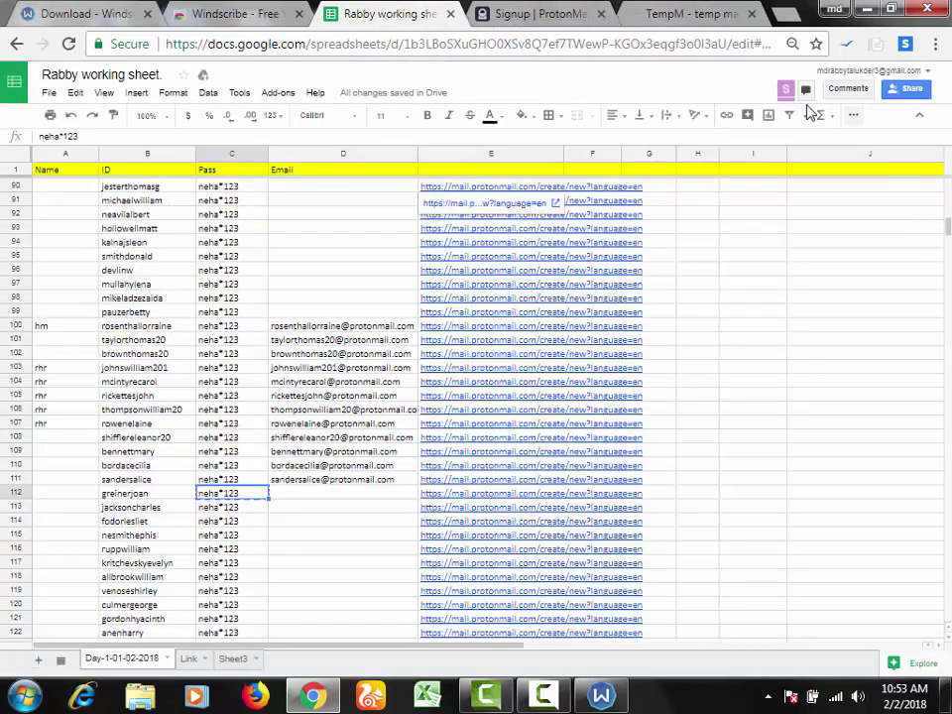
{"action": "left_click", "coordinate": [662, 15]}
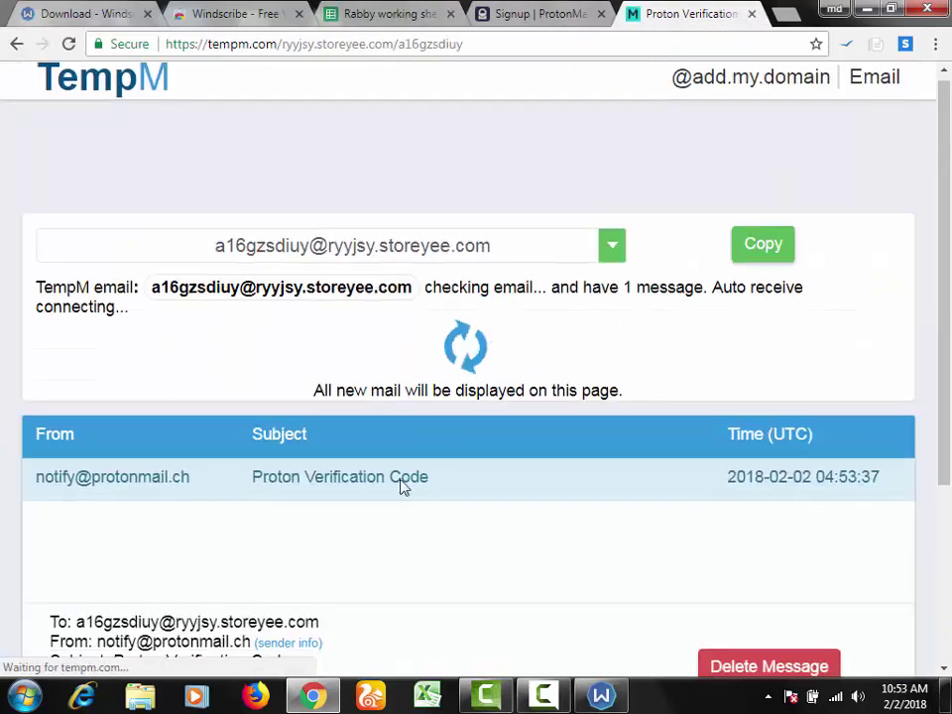
{"action": "scroll", "coordinate": [402, 486], "scroll_direction": "down", "scroll_amount": 3}
{"action": "double_click", "coordinate": [95, 526]}
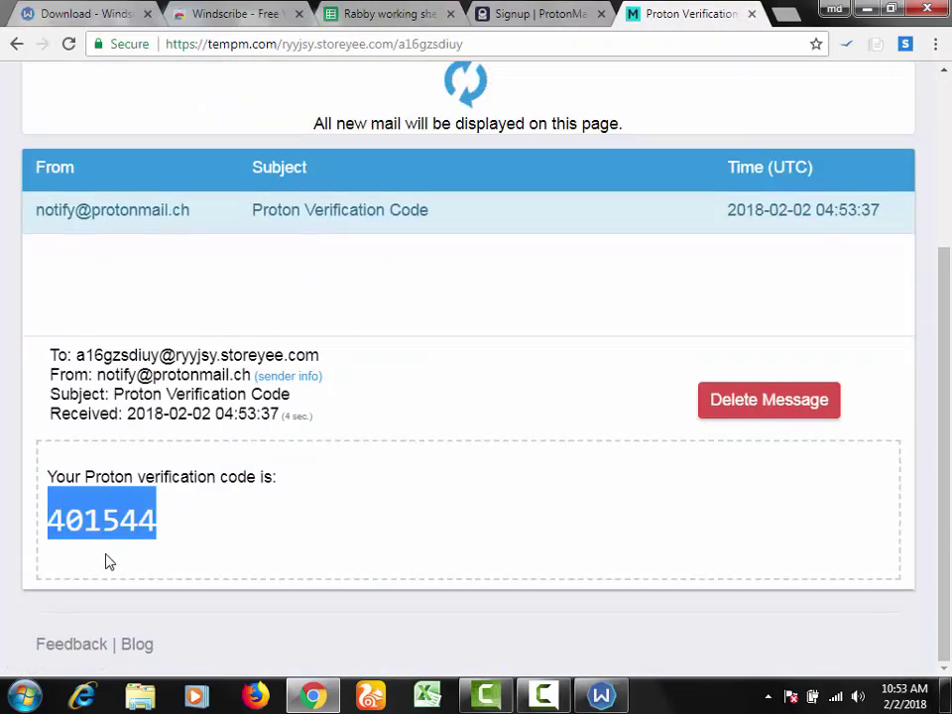
{"action": "left_click", "coordinate": [520, 12]}
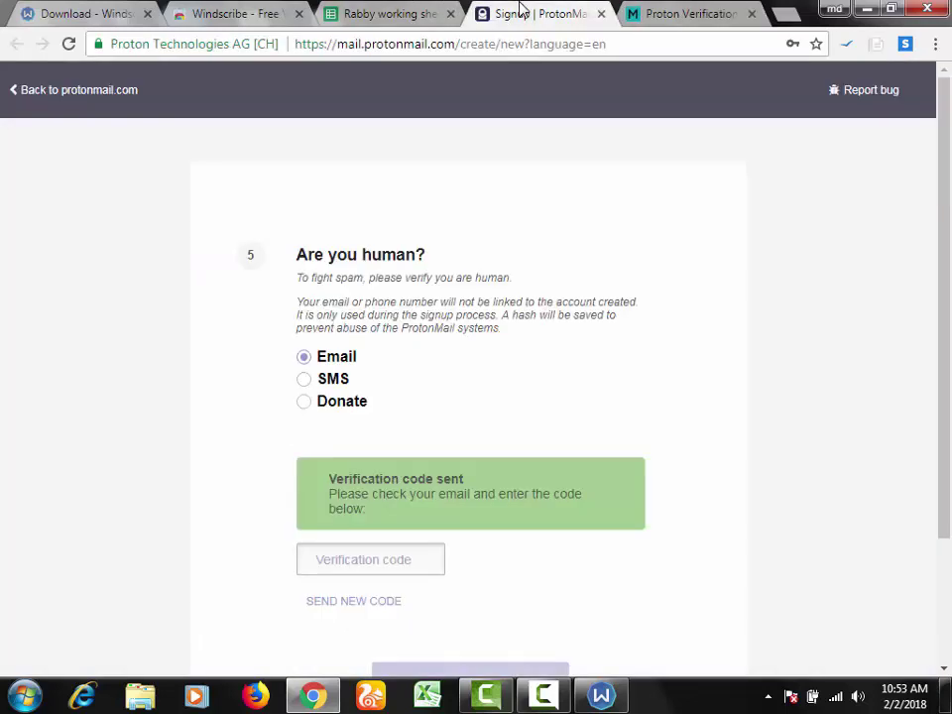
Step: Paste the emailed code into the Verification code field and complete the account setup
{"action": "left_click", "coordinate": [357, 571]}
{"action": "key", "text": "ctrl+v"}
{"action": "scroll", "coordinate": [423, 534], "scroll_direction": "down", "scroll_amount": 3}
{"action": "left_click", "coordinate": [440, 528]}
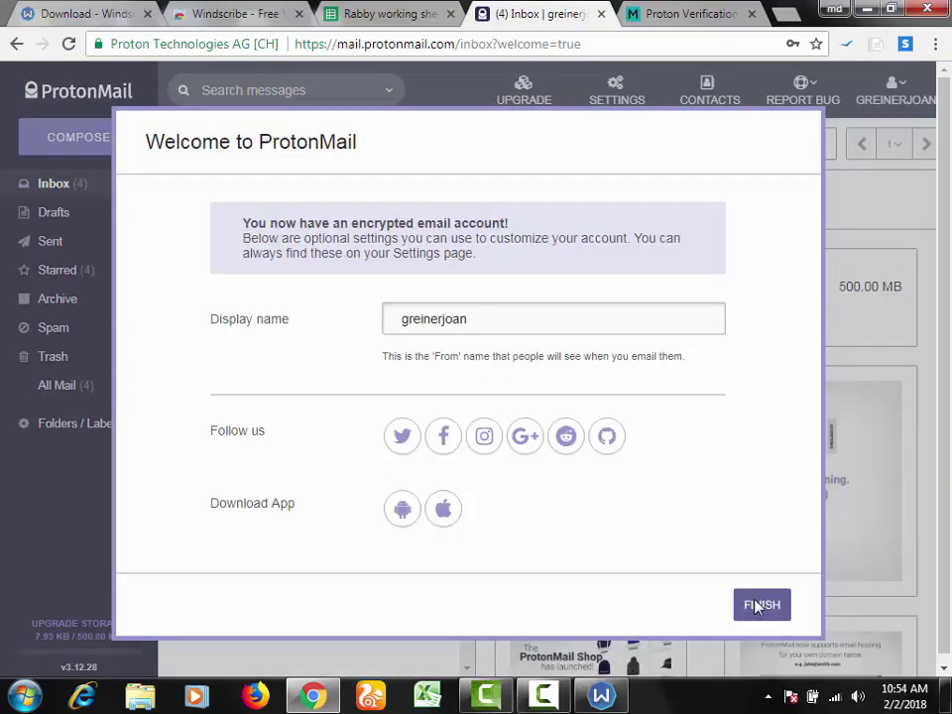
Step: Close the welcome dialog and skip through the inbox tutorial
{"action": "left_click", "coordinate": [756, 606]}
{"action": "left_click", "coordinate": [838, 603]}
{"action": "left_click", "coordinate": [839, 602]}
{"action": "left_click", "coordinate": [839, 602]}
{"action": "left_click", "coordinate": [838, 603]}
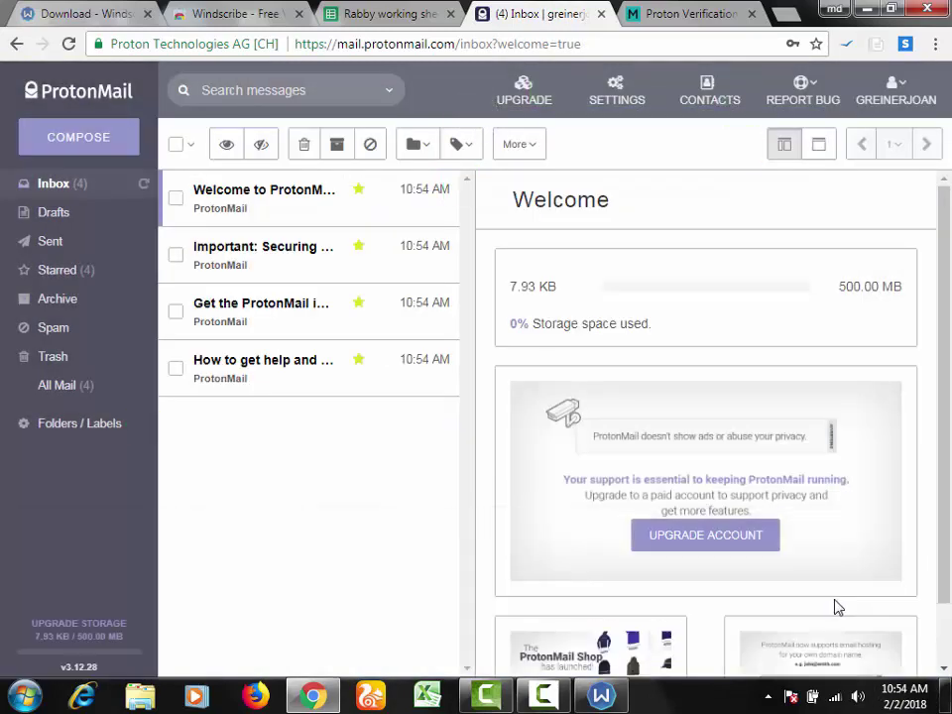
Step: Copy the new account's email address from the account menu and select the Email cell in row 112
{"action": "left_click", "coordinate": [919, 93]}
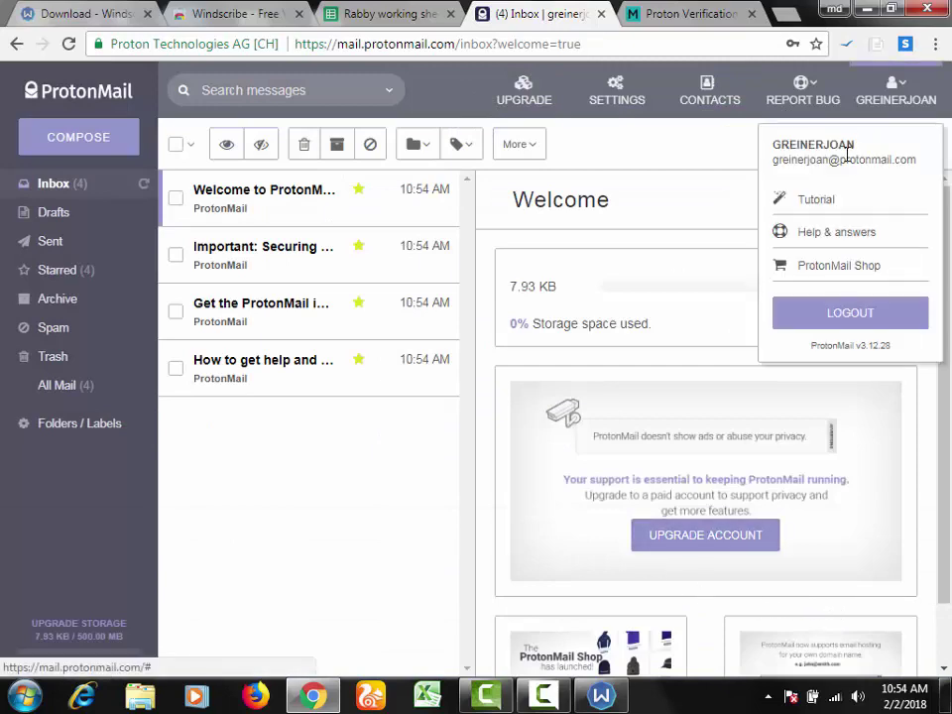
{"action": "double_click", "coordinate": [848, 157]}
{"action": "left_click", "coordinate": [848, 157]}
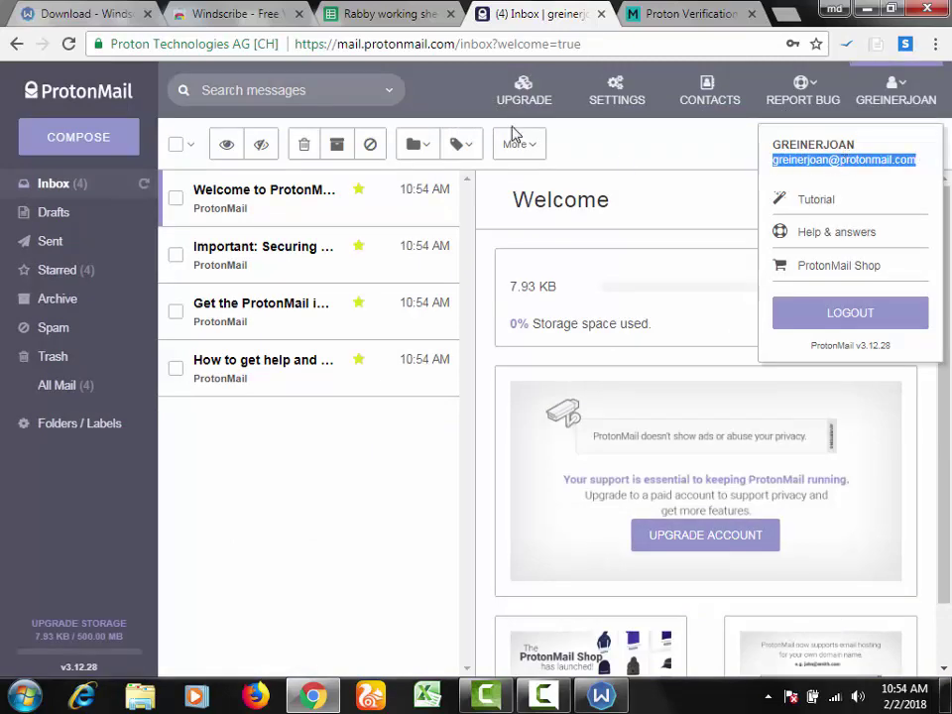
{"action": "key", "text": "ctrl+shift+Tab"}
{"action": "left_click", "coordinate": [304, 499]}
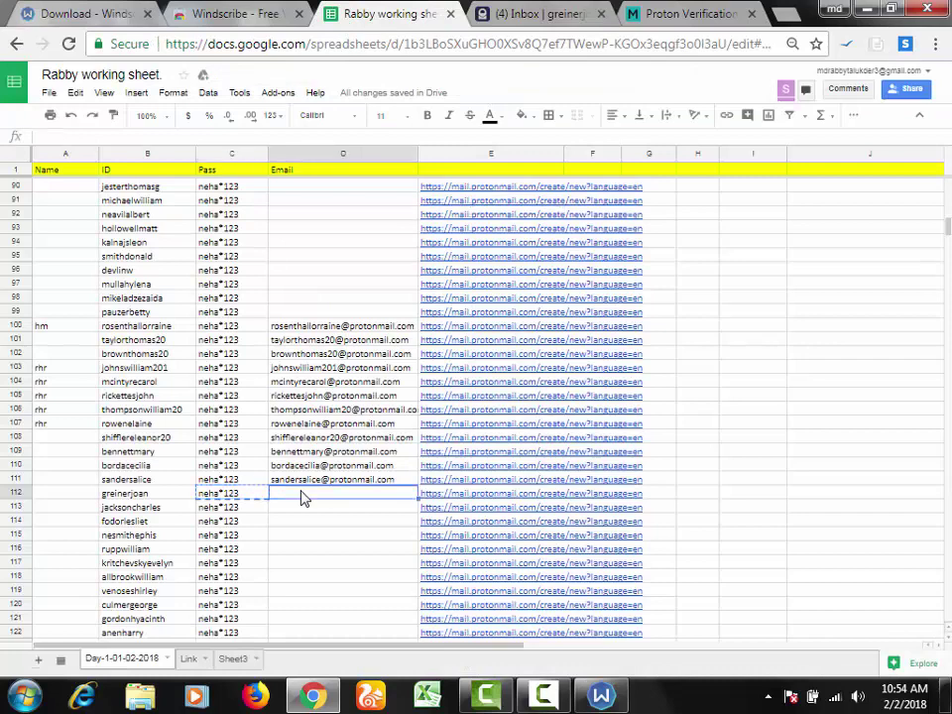
Step: Paste the new address into D112, take the next ID from B113, and open E113's signup link
{"action": "key", "text": "ctrl+v"}
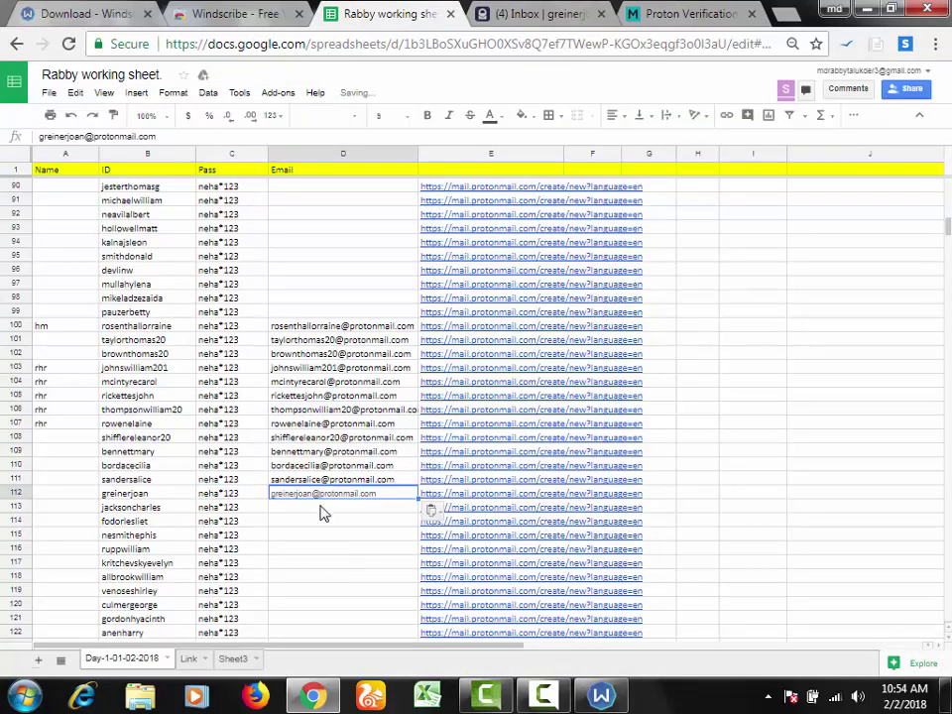
{"action": "left_click", "coordinate": [298, 512]}
{"action": "left_click", "coordinate": [206, 516]}
{"action": "left_click", "coordinate": [174, 514]}
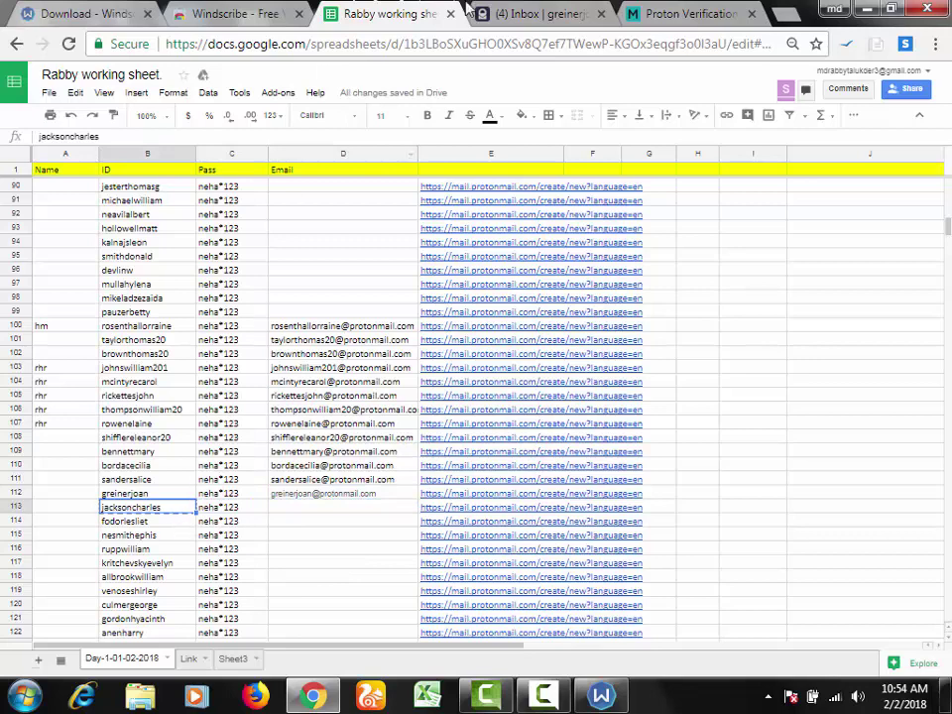
{"action": "left_click", "coordinate": [421, 508]}
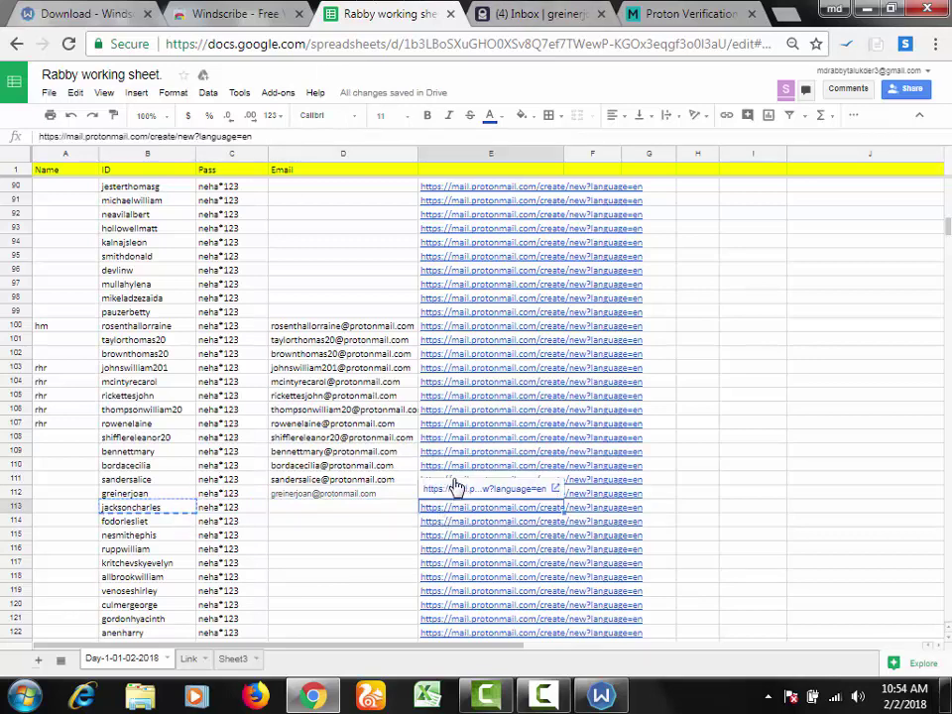
{"action": "left_click", "coordinate": [453, 489]}
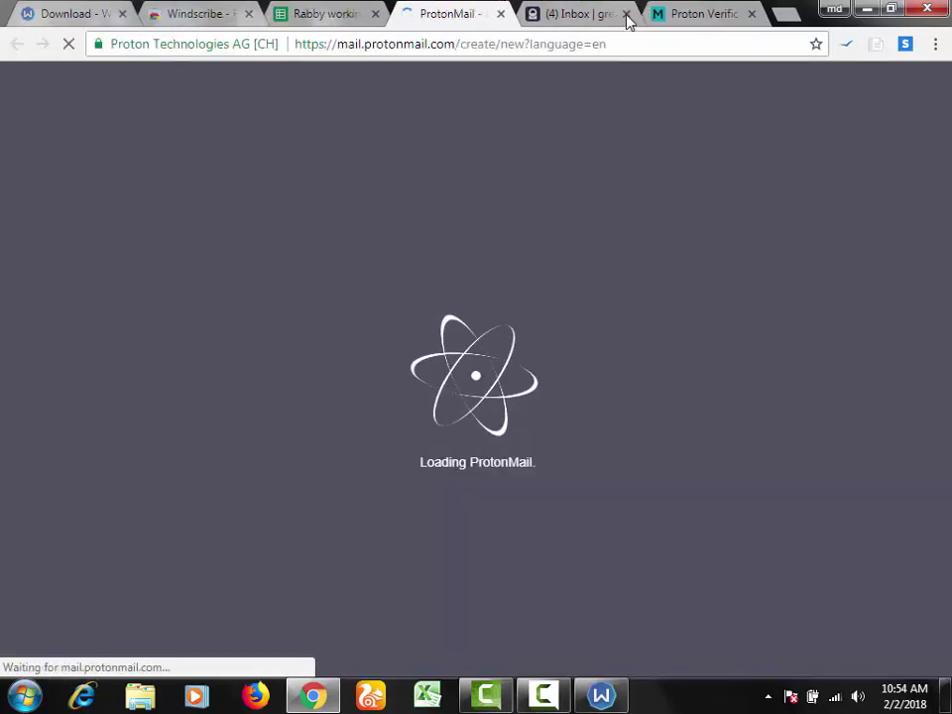
Step: Close the old inbox, paste the B113 ID as username and C113's password into both password fields
{"action": "left_click", "coordinate": [627, 13]}
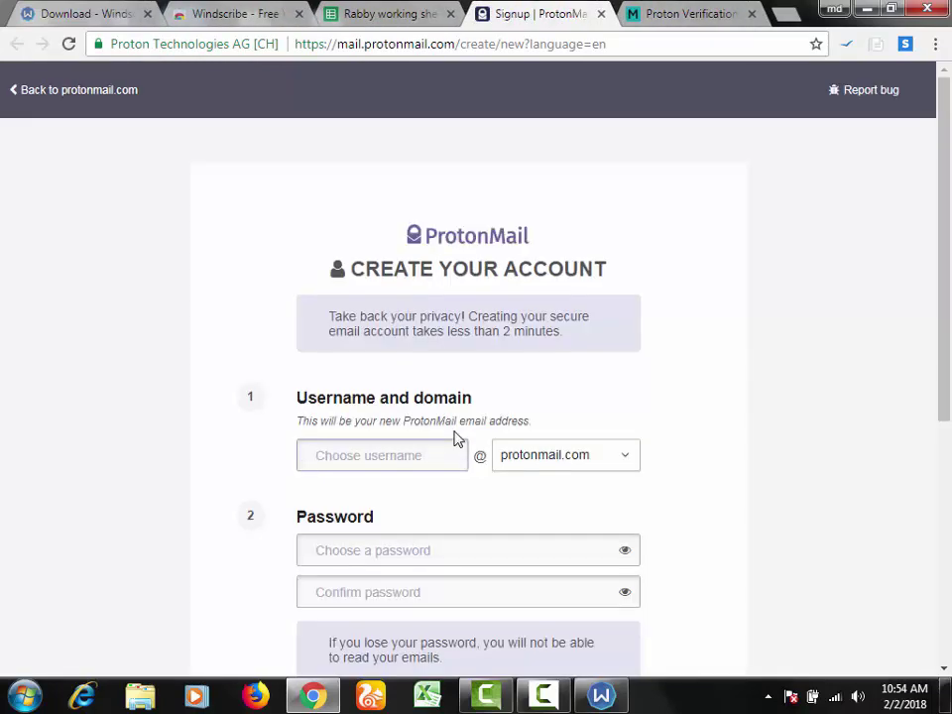
{"action": "key", "text": "ctrl+v"}
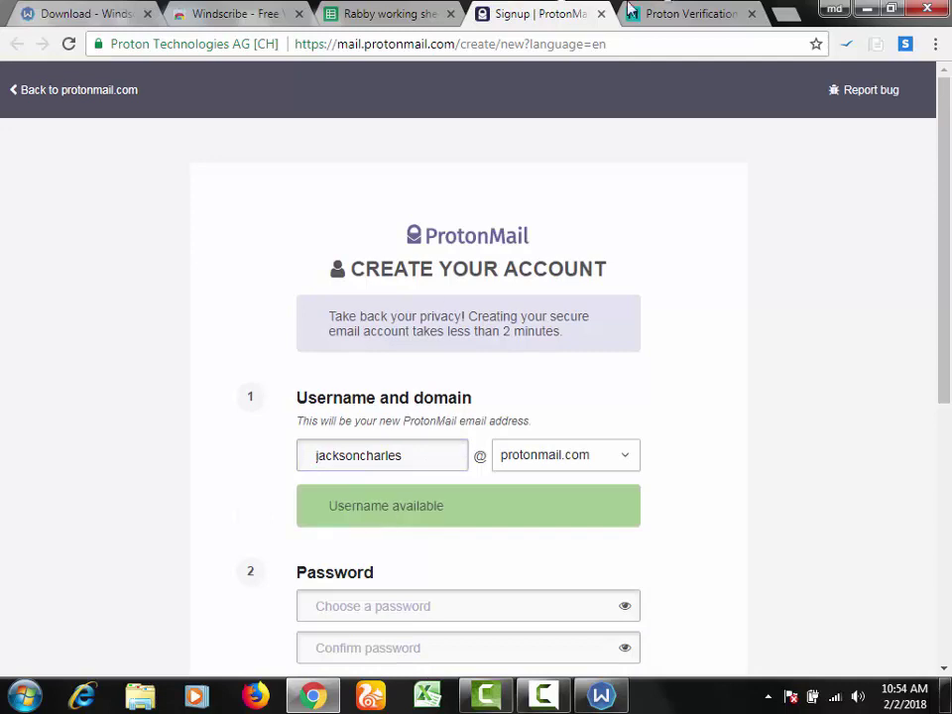
{"action": "left_click", "coordinate": [419, 14]}
{"action": "left_click", "coordinate": [222, 512]}
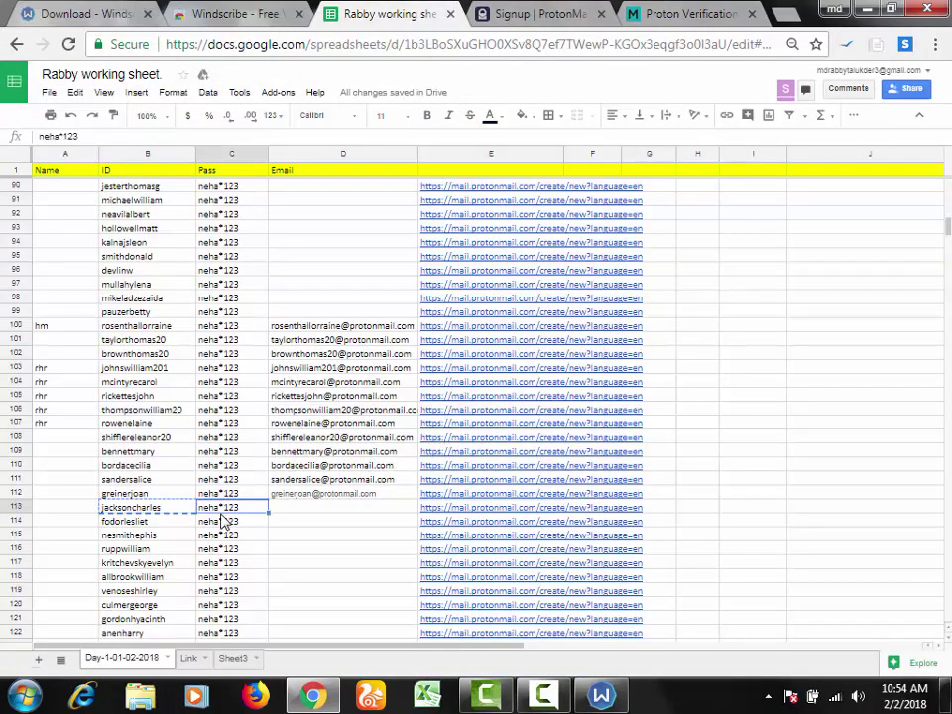
{"action": "key", "text": "ctrl+c"}
{"action": "left_click", "coordinate": [524, 12]}
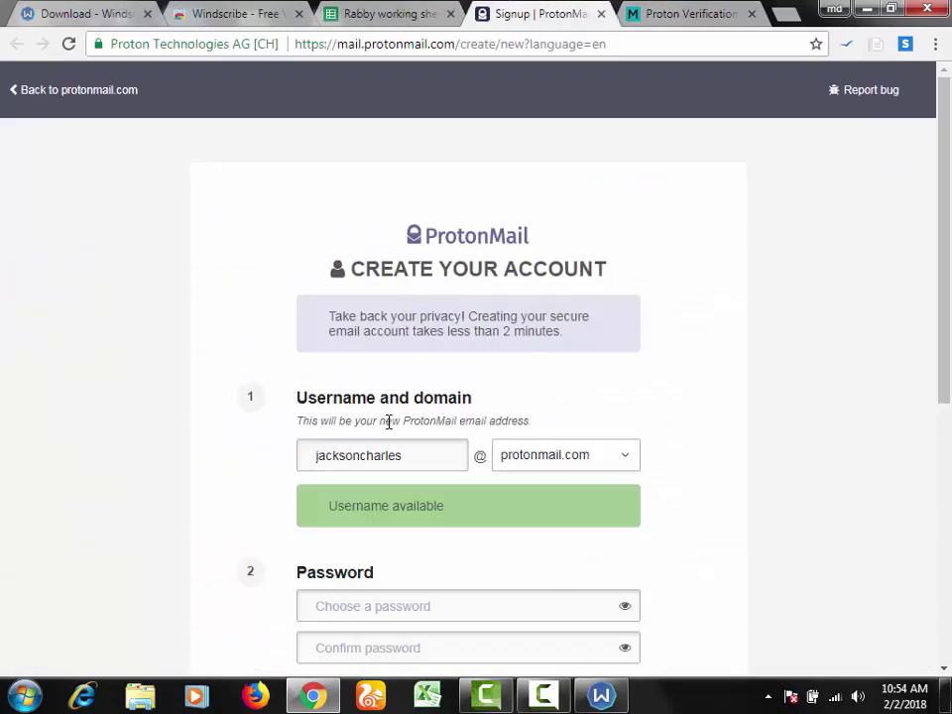
{"action": "left_click", "coordinate": [374, 606]}
{"action": "key", "text": "ctrl+v"}
{"action": "left_click", "coordinate": [368, 647]}
{"action": "key", "text": "ctrl+v"}
Step: Submit without a recovery email and review the 'Are you human?' SMS or Donate options
{"action": "scroll", "coordinate": [408, 593], "scroll_direction": "down", "scroll_amount": 5}
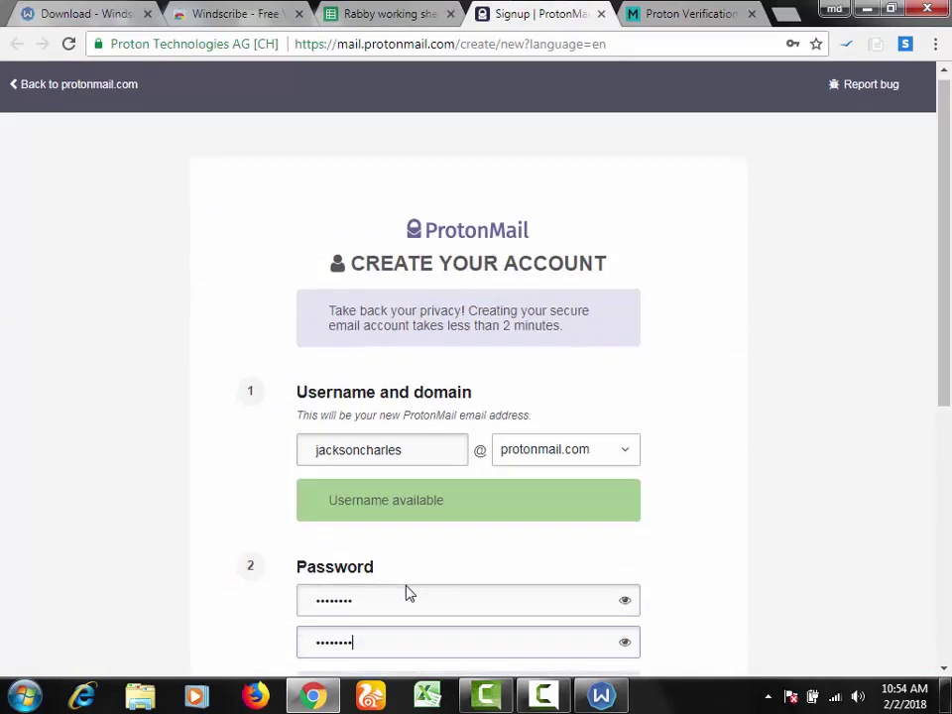
{"action": "left_click", "coordinate": [442, 531]}
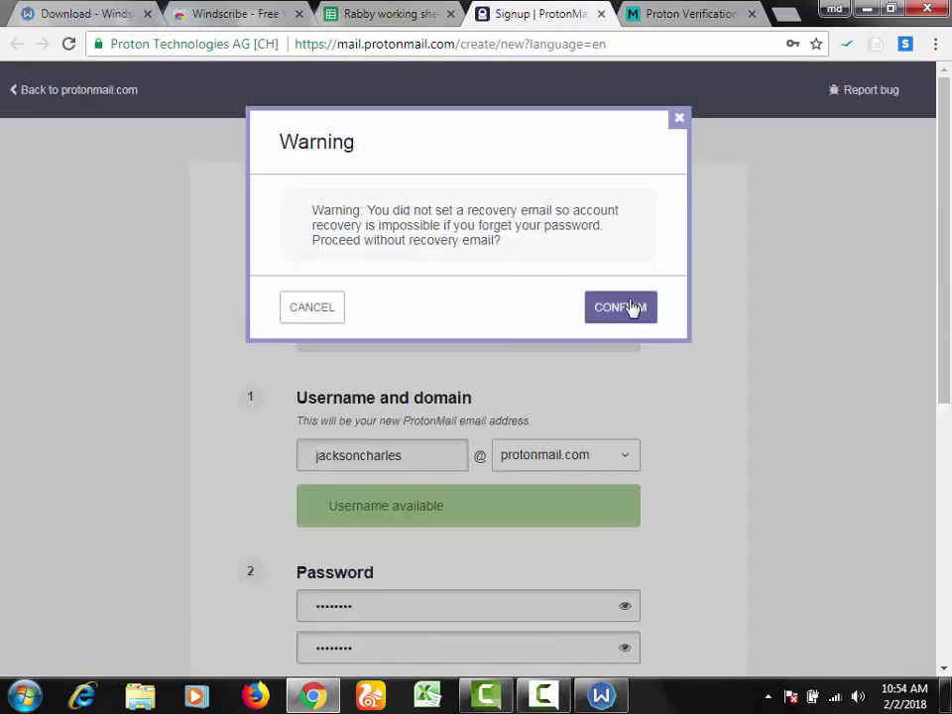
{"action": "left_click", "coordinate": [629, 307]}
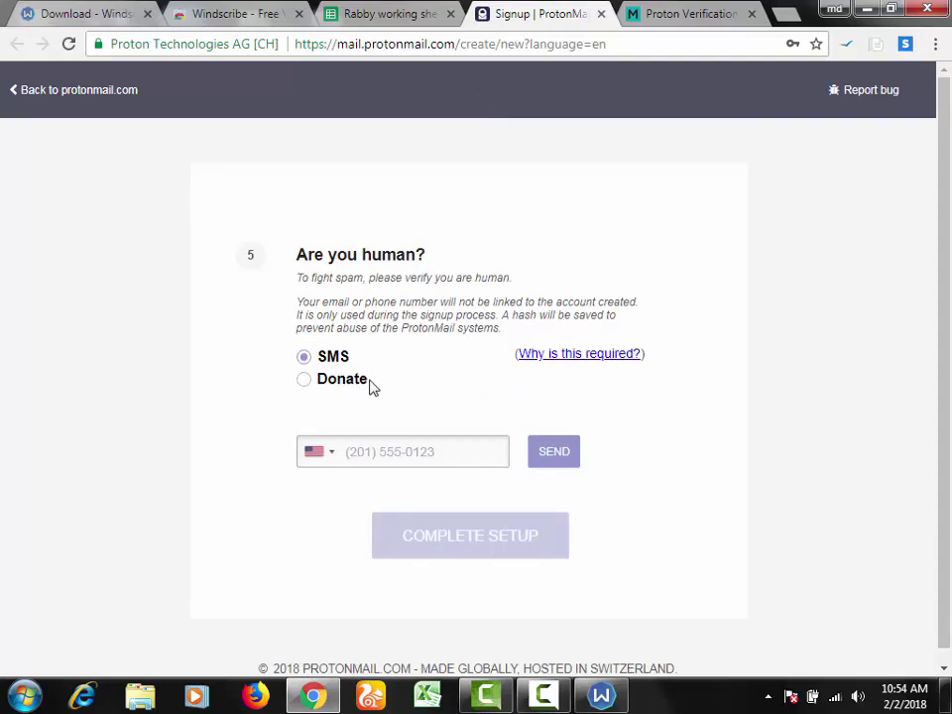
{"action": "left_click_drag", "start_coordinate": [317, 387], "coordinate": [295, 323]}
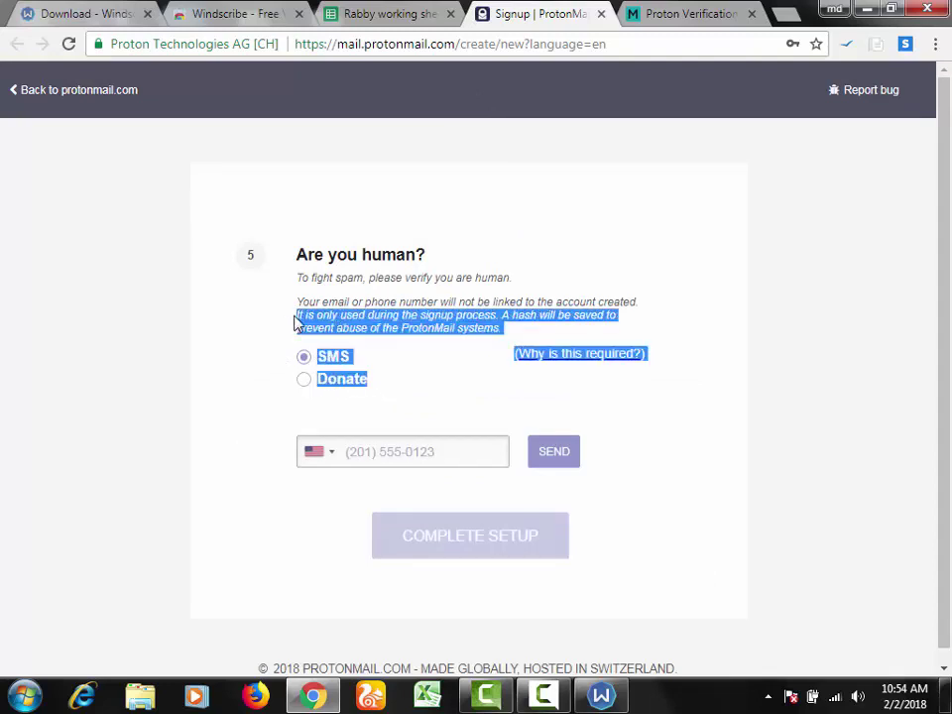
{"action": "left_click", "coordinate": [612, 455]}
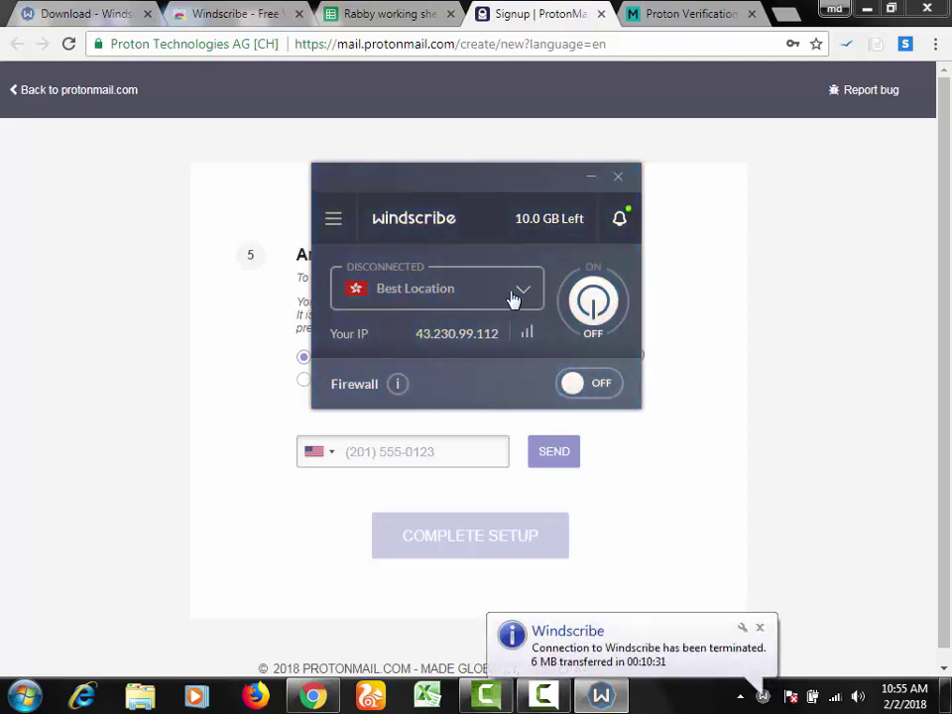
Step: Pick US East as the Windscribe location and close the Signup | ProtonMail tab
{"action": "left_click", "coordinate": [525, 288]}
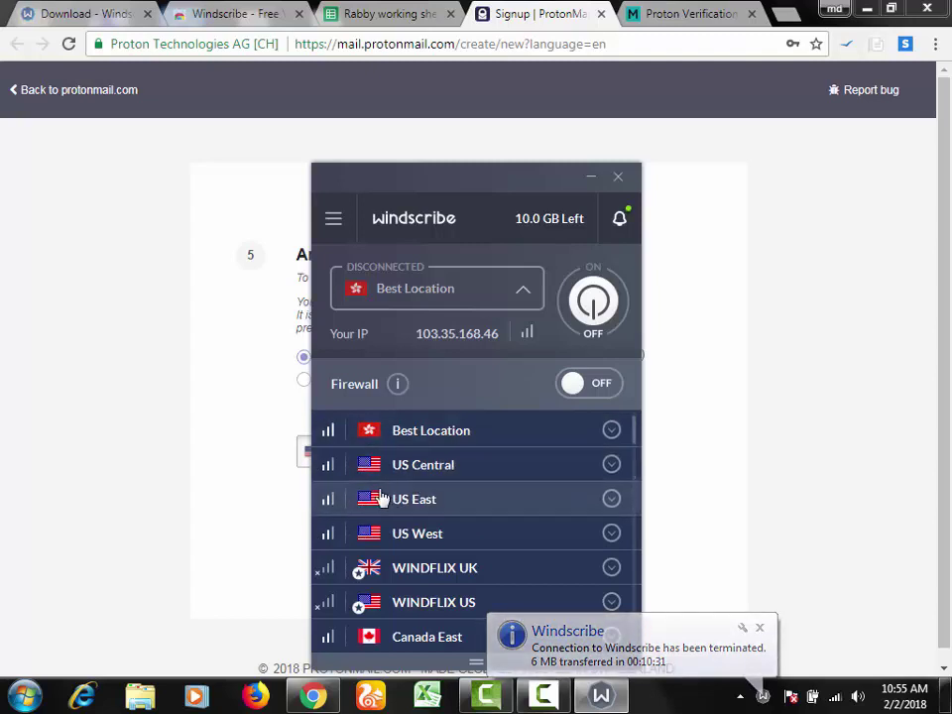
{"action": "left_click", "coordinate": [462, 503]}
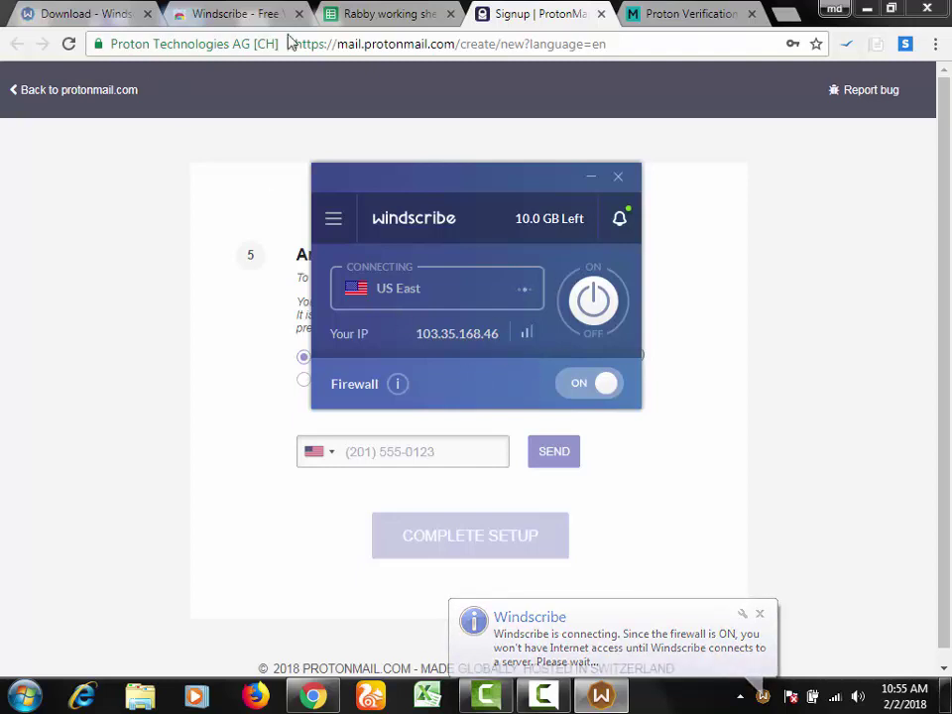
{"action": "left_click", "coordinate": [601, 14]}
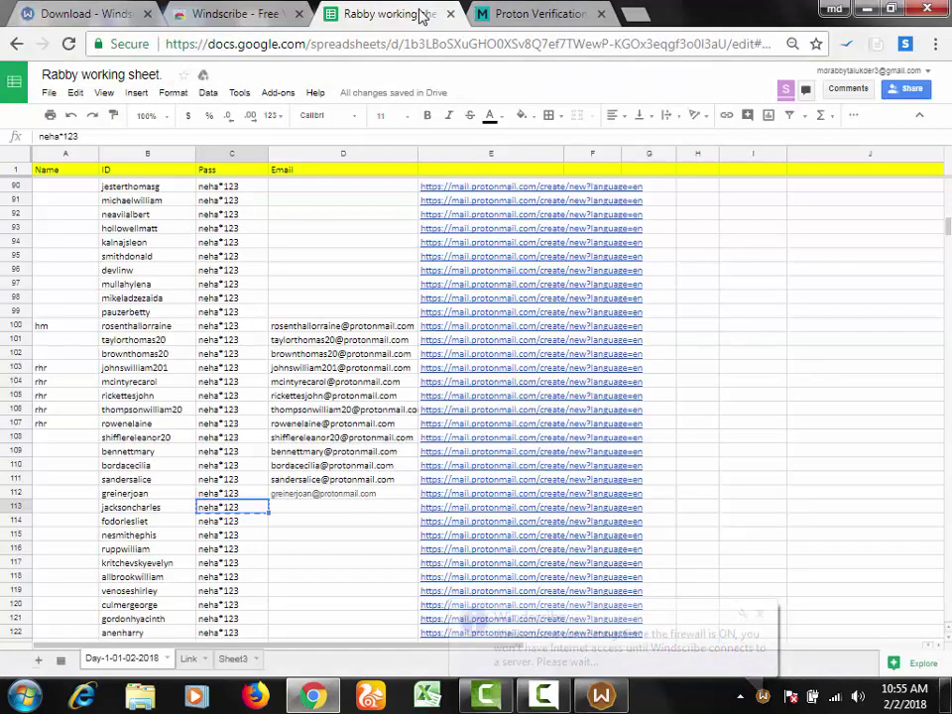
Step: Hide the Windscribe window and return to the working sheet
{"action": "left_click", "coordinate": [613, 704]}
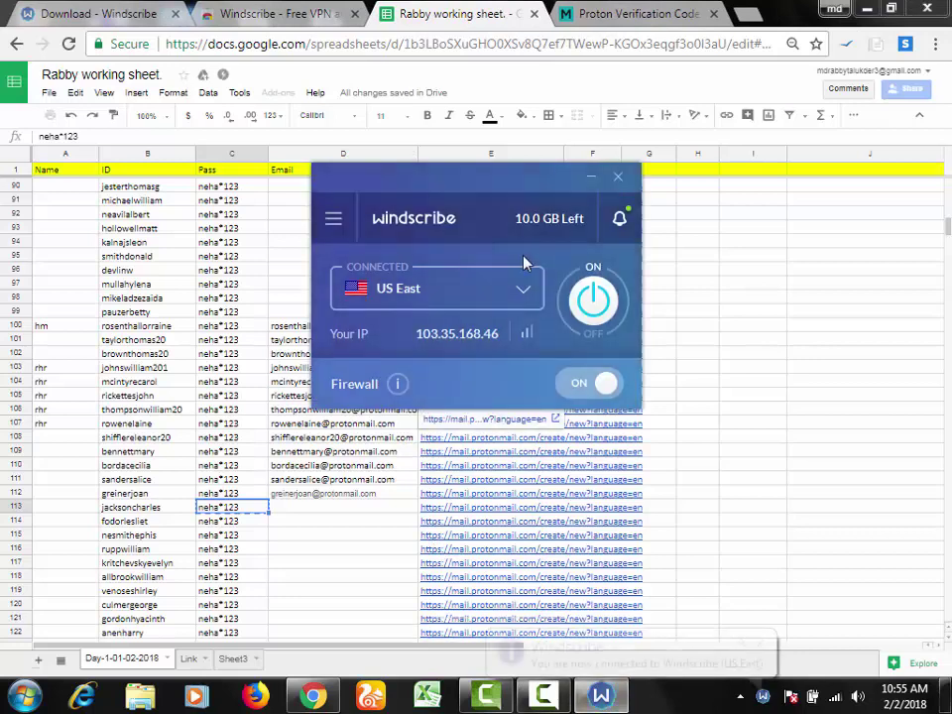
{"action": "left_click", "coordinate": [592, 179]}
{"action": "left_click", "coordinate": [437, 507]}
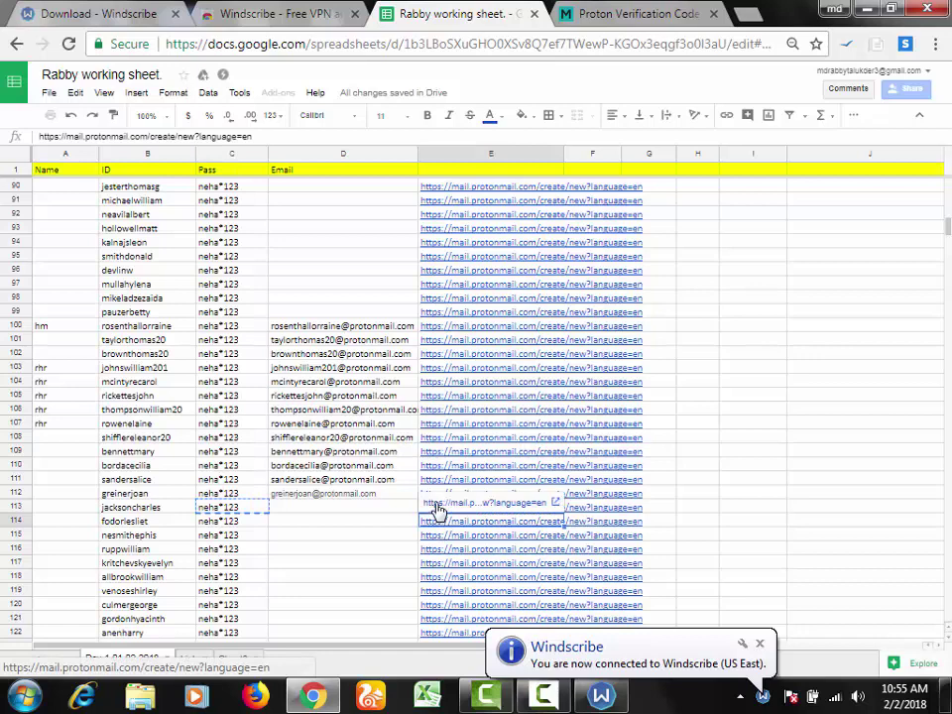
Step: Tag A108 through A112 with rhr by filling down from A107 and pasting into A112
{"action": "left_click", "coordinate": [79, 437]}
{"action": "left_click", "coordinate": [90, 424]}
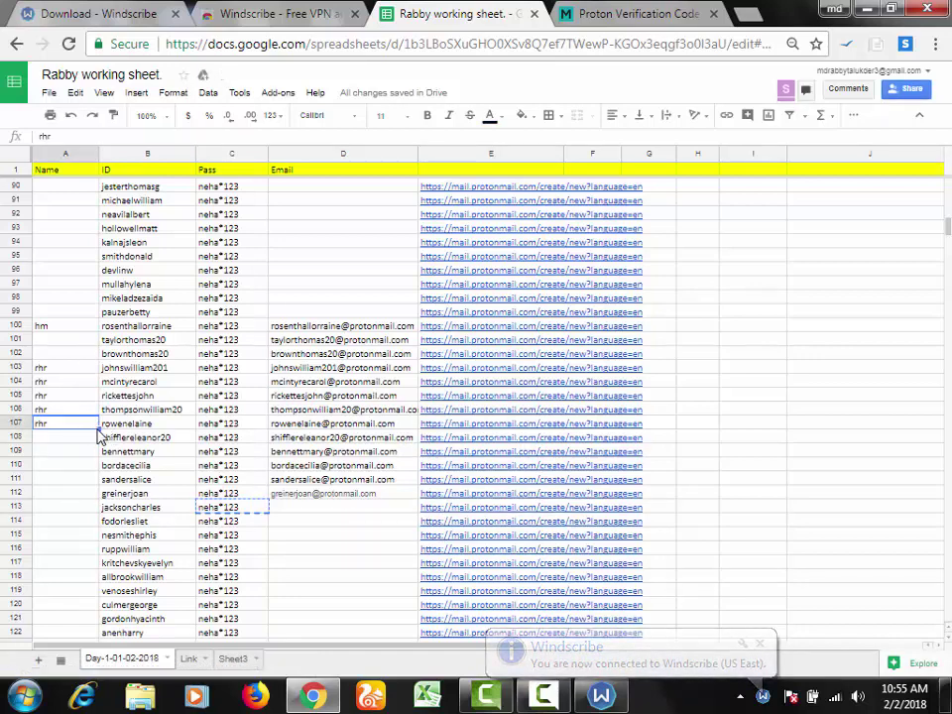
{"action": "left_click", "coordinate": [104, 442]}
{"action": "left_click", "coordinate": [89, 426]}
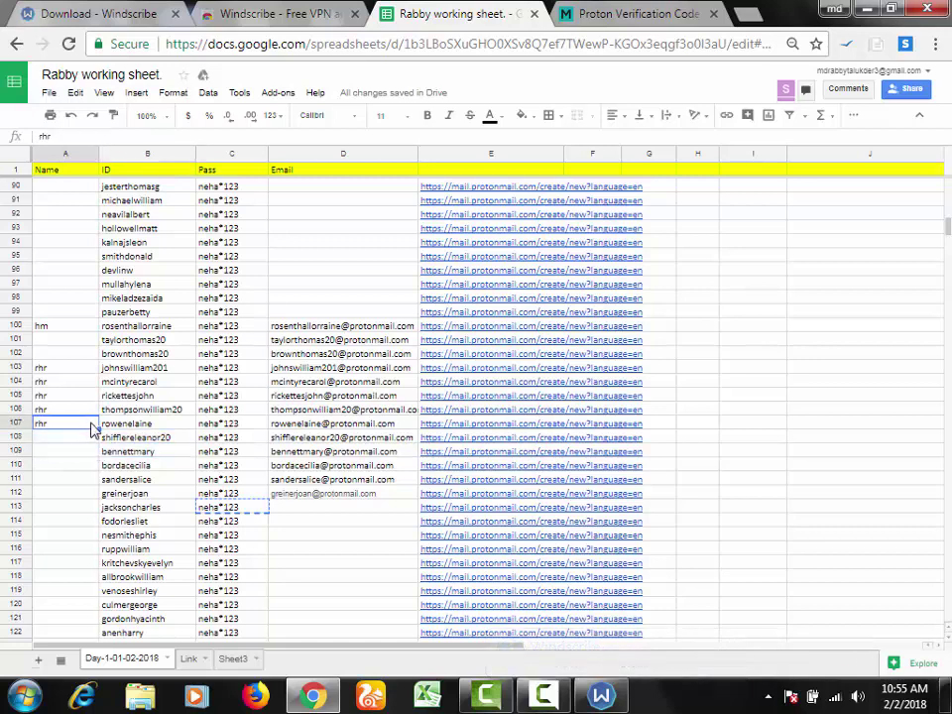
{"action": "left_click_drag", "start_coordinate": [98, 427], "coordinate": [97, 478]}
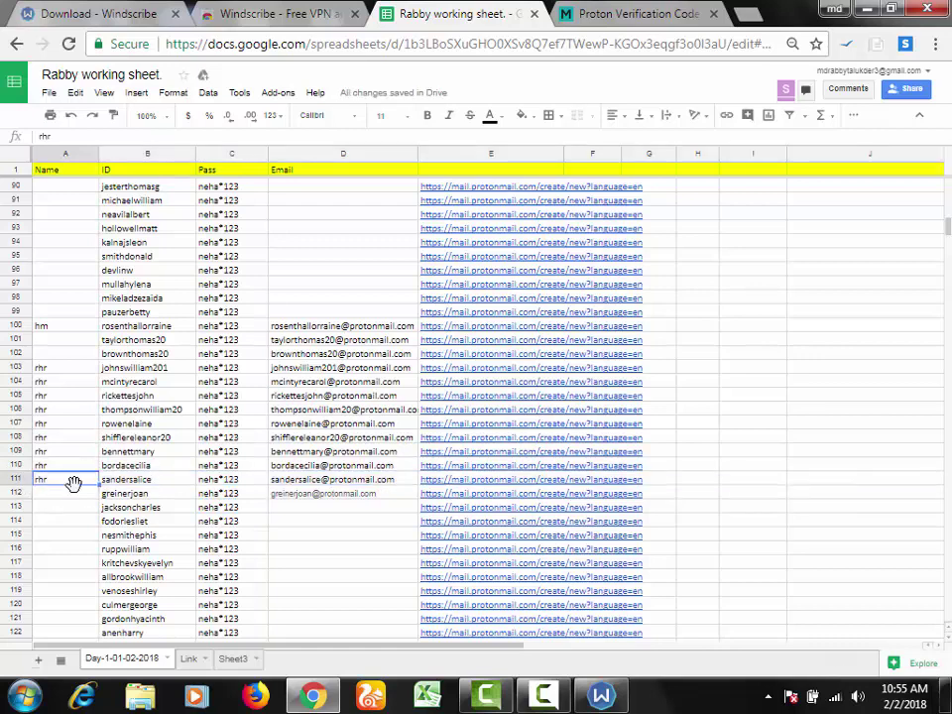
{"action": "left_click", "coordinate": [77, 508]}
{"action": "left_click", "coordinate": [84, 495]}
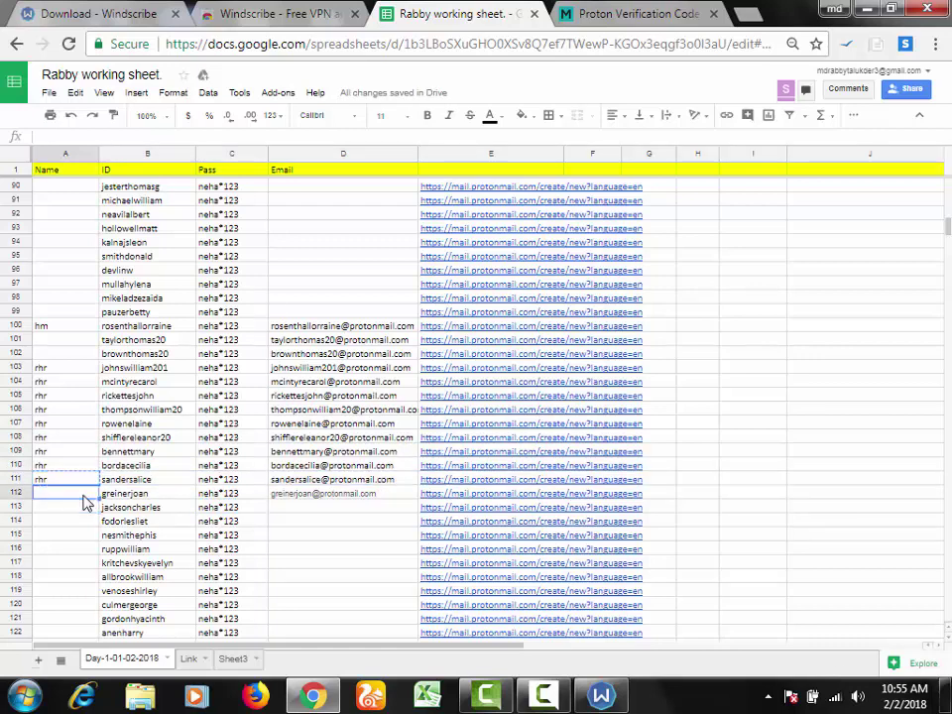
{"action": "key", "text": "ctrl+v"}
{"action": "left_click", "coordinate": [74, 524]}
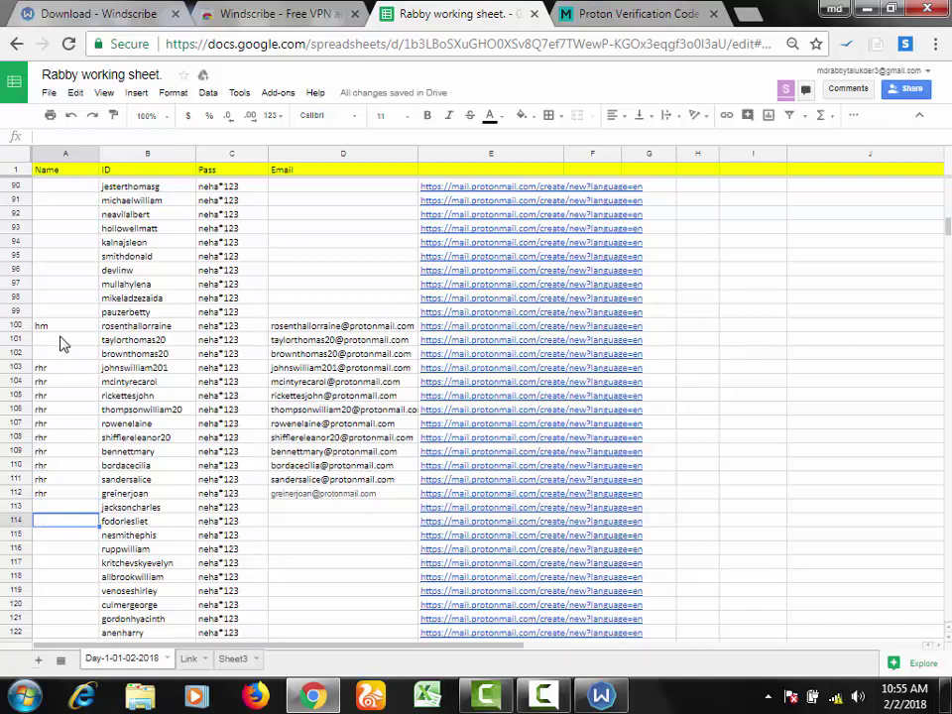
Step: Fill the rhr tag upward from A103 into A100 through A102
{"action": "left_click", "coordinate": [58, 368]}
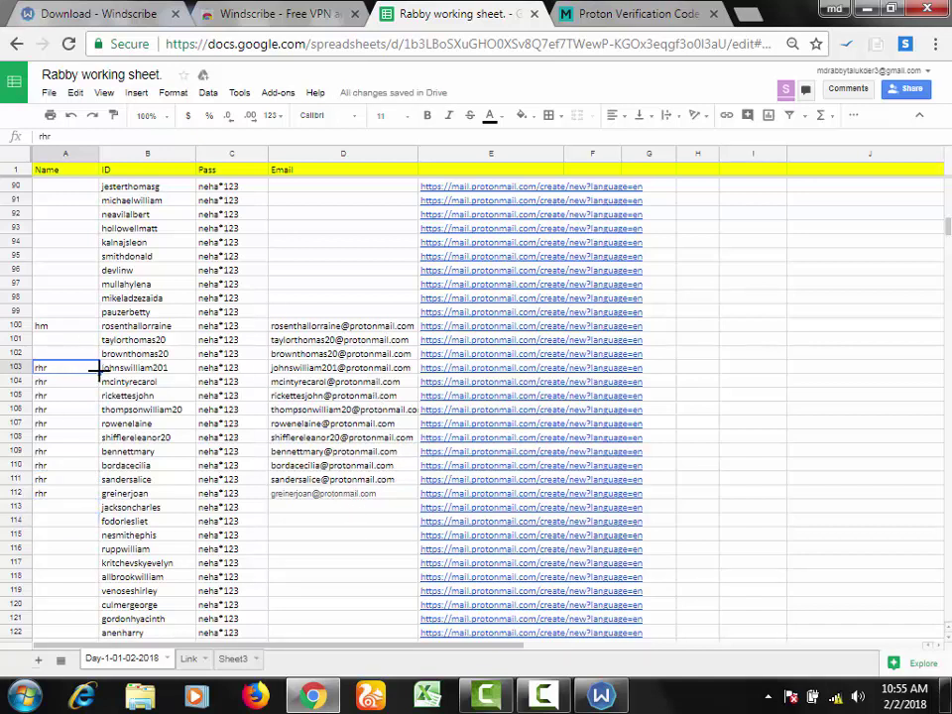
{"action": "left_click_drag", "start_coordinate": [97, 370], "coordinate": [88, 331]}
{"action": "left_click", "coordinate": [80, 384]}
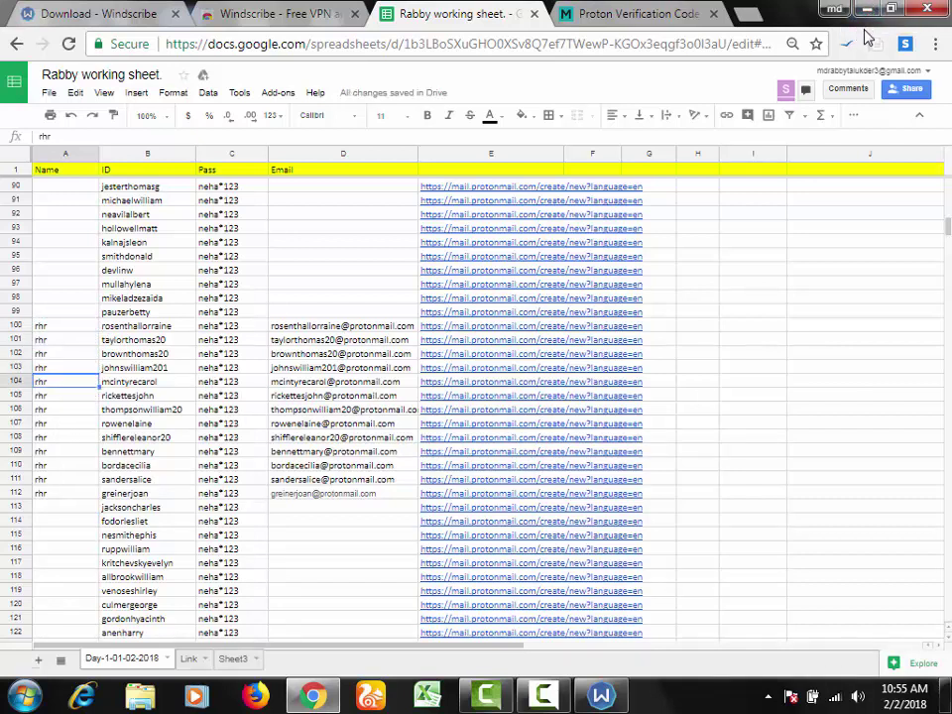
{"action": "left_click", "coordinate": [754, 367]}
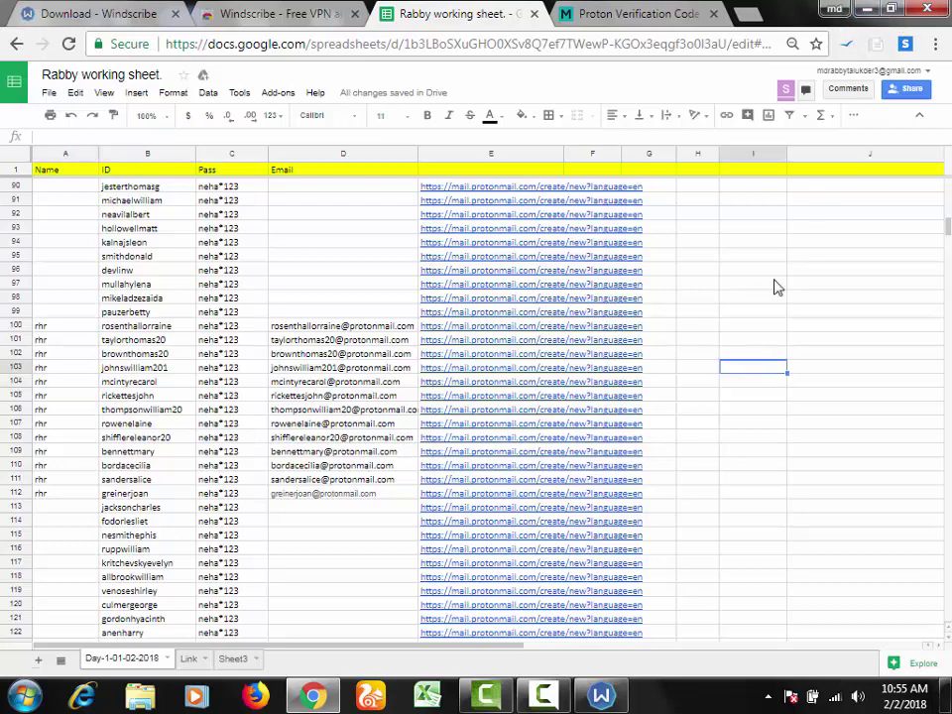
{"action": "left_click", "coordinate": [870, 10]}
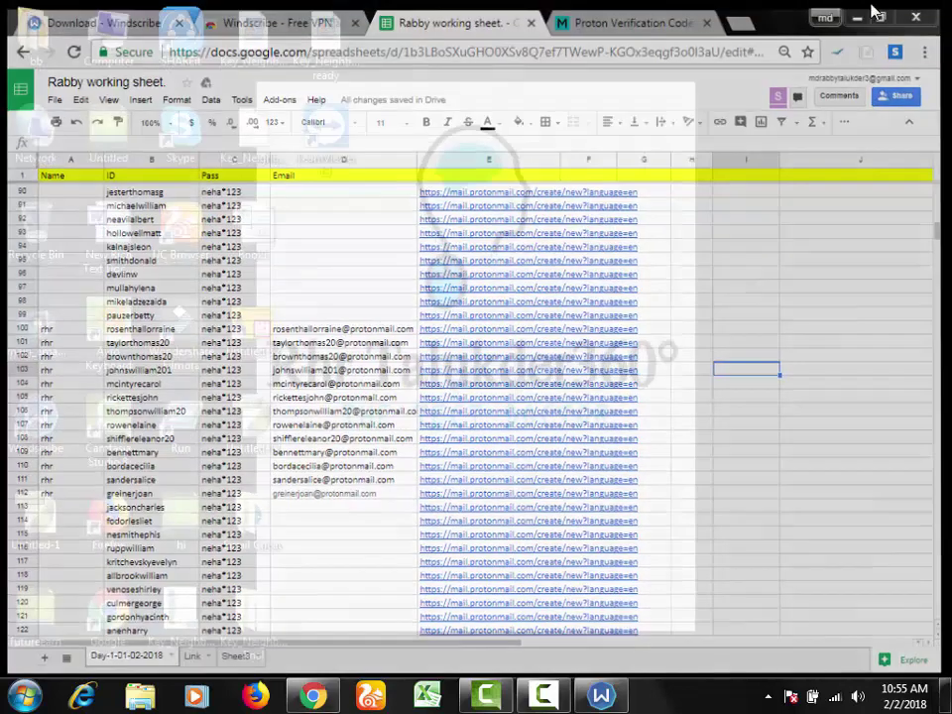
Step: Refresh the Windows desktop three times and bring up Windscribe connected through US East
{"action": "right_click", "coordinate": [461, 211]}
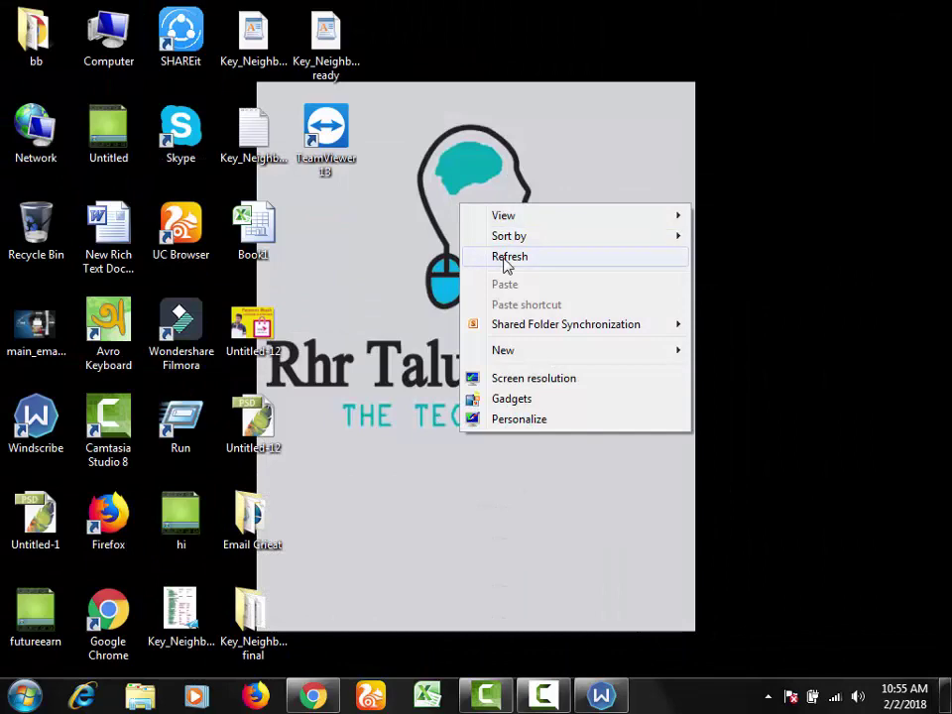
{"action": "left_click", "coordinate": [504, 257]}
{"action": "right_click", "coordinate": [506, 260]}
{"action": "left_click", "coordinate": [541, 314]}
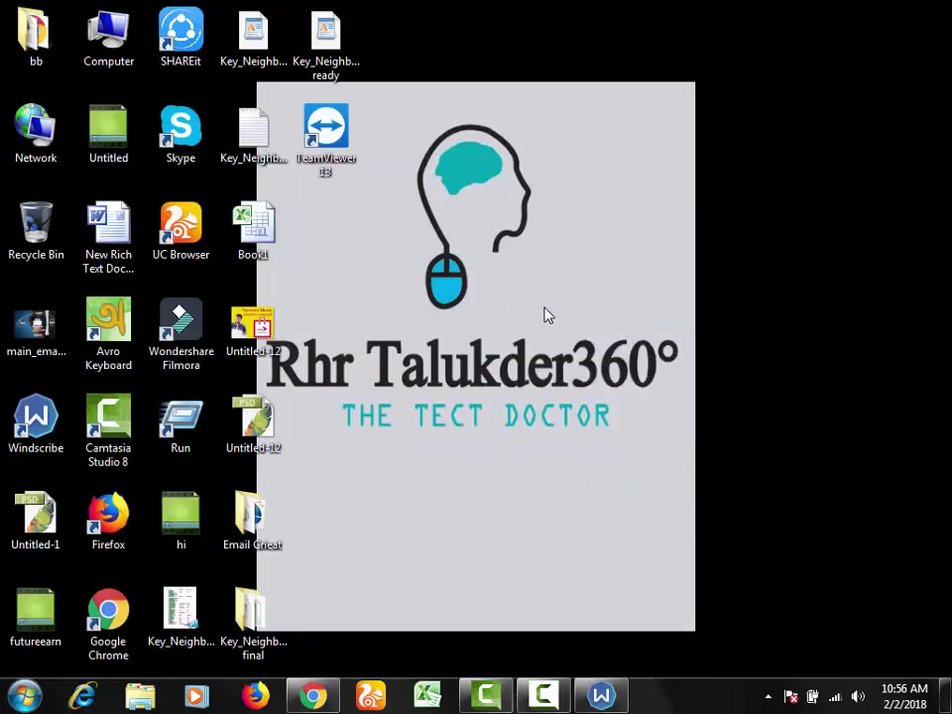
{"action": "right_click", "coordinate": [544, 309]}
{"action": "left_click", "coordinate": [598, 361]}
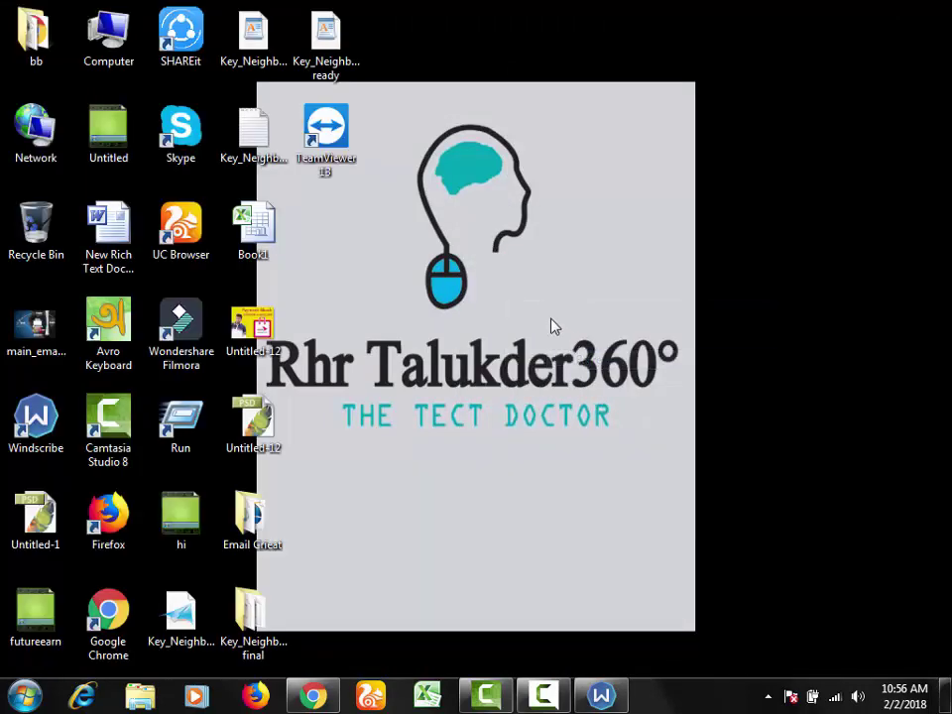
{"action": "right_click", "coordinate": [553, 325]}
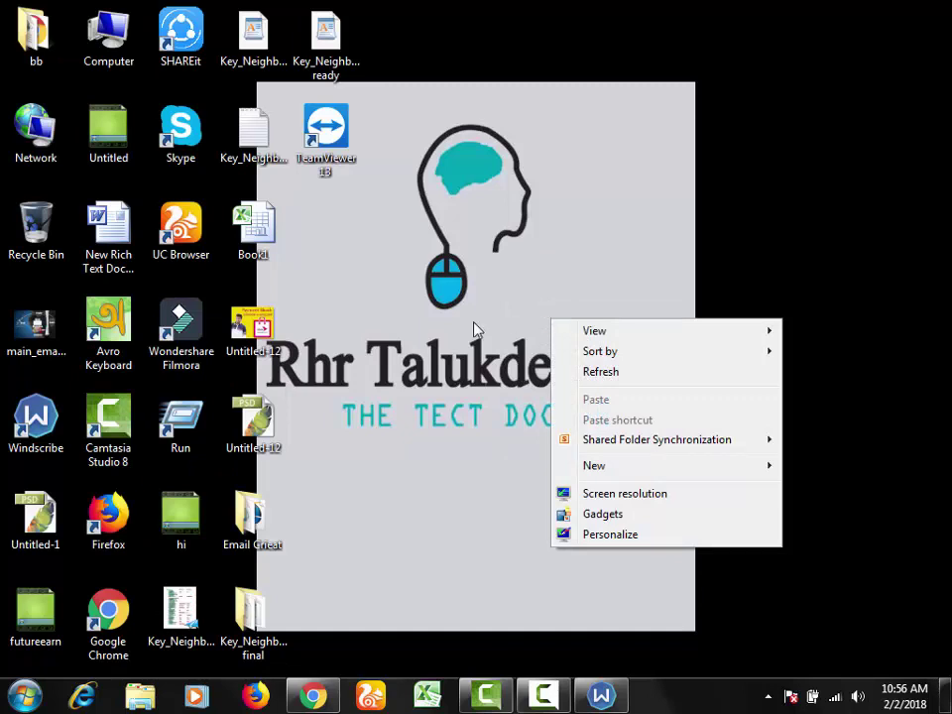
{"action": "left_click", "coordinate": [575, 649]}
{"action": "left_click", "coordinate": [601, 694]}
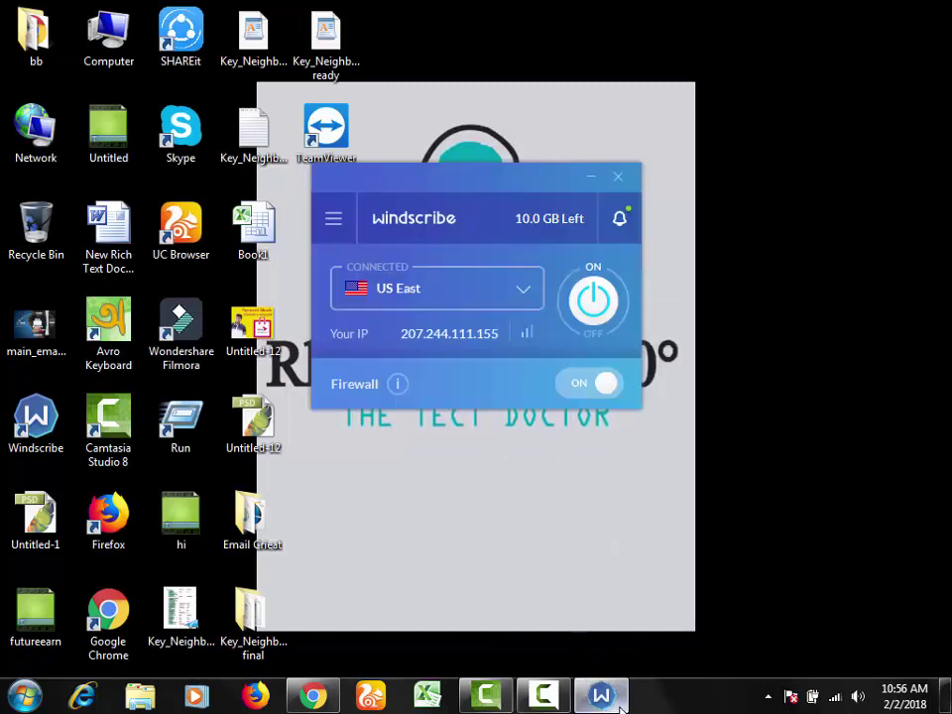
{"action": "left_click", "coordinate": [544, 697]}
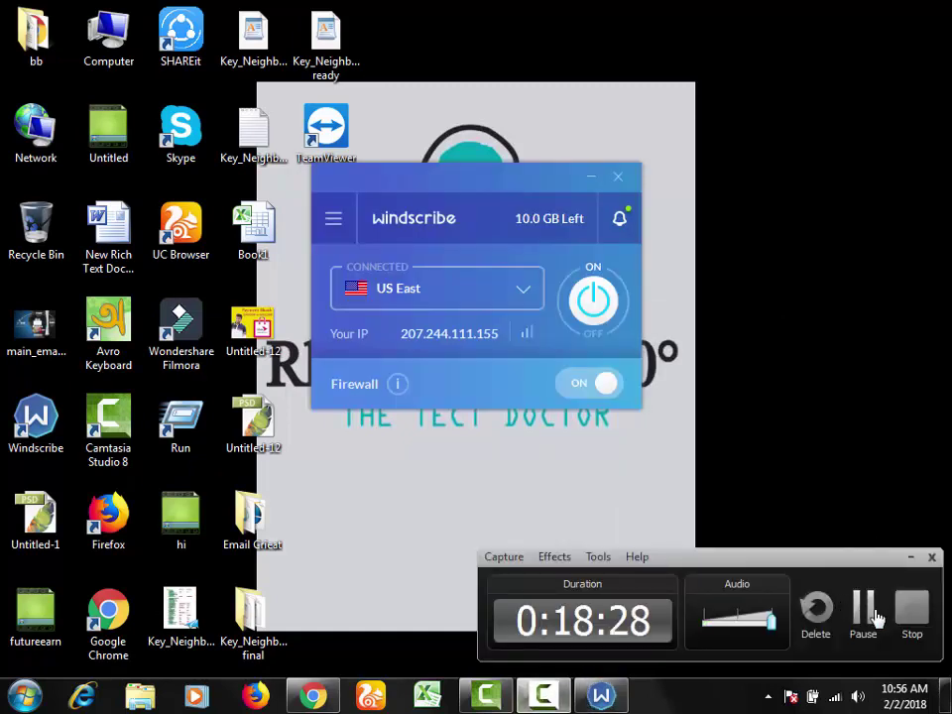